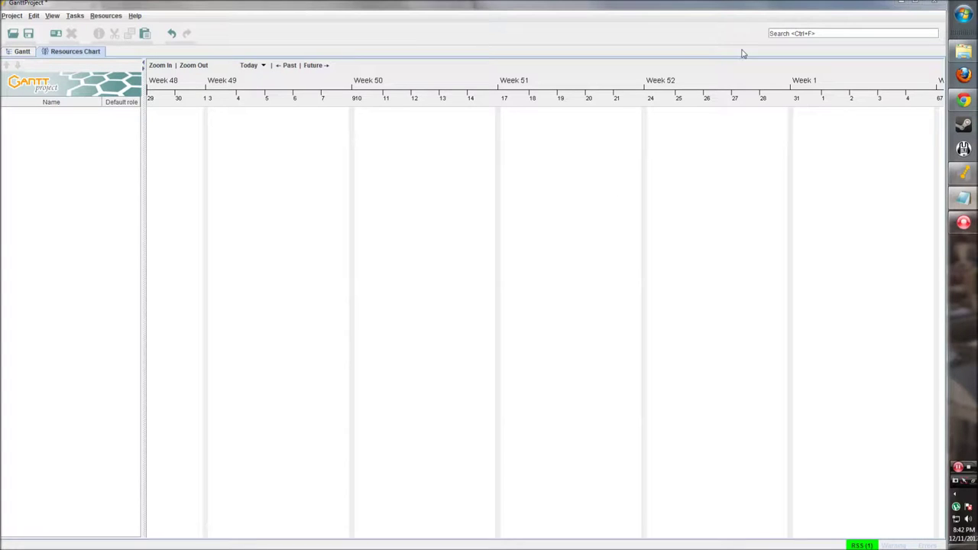
Step: Look over the File and Help menus without changing anything
left_click(12, 15)
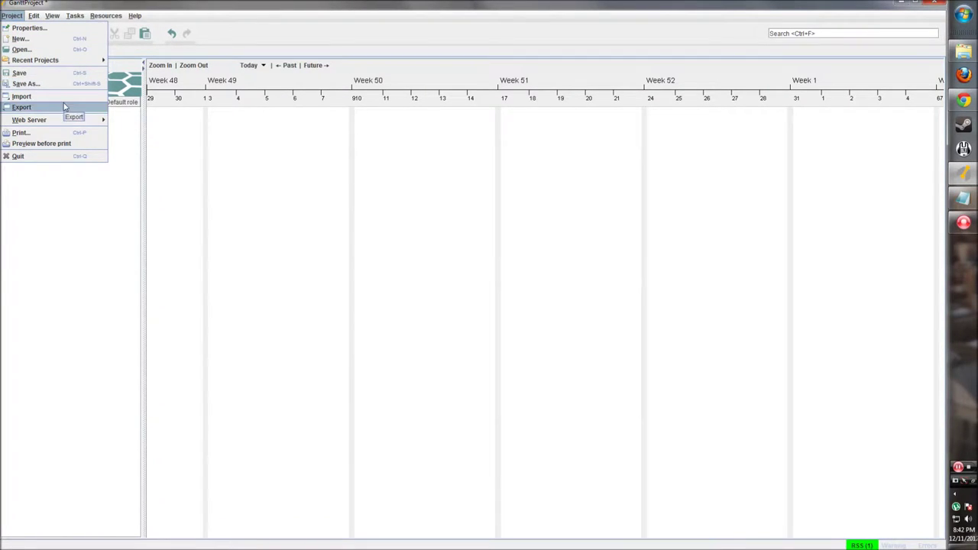
mouse_move(35, 19)
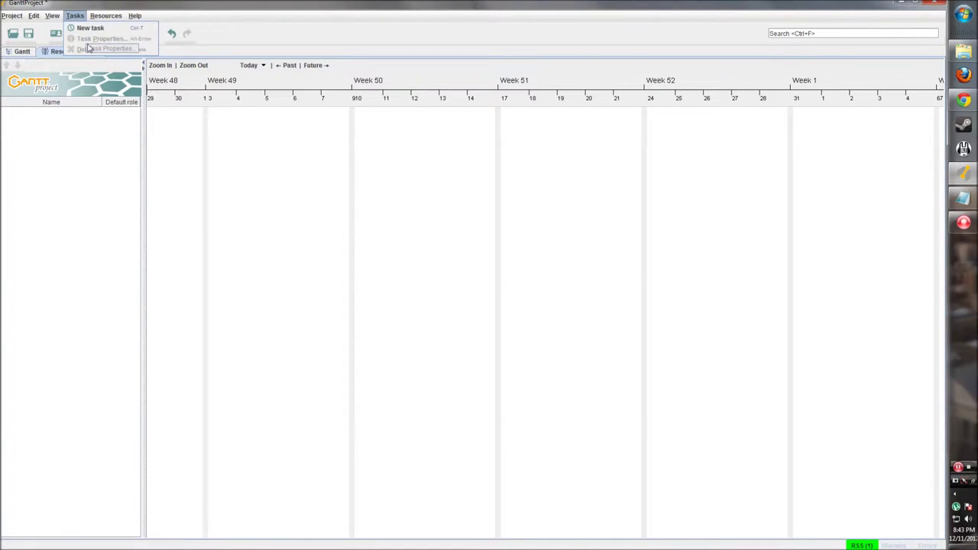
mouse_move(105, 17)
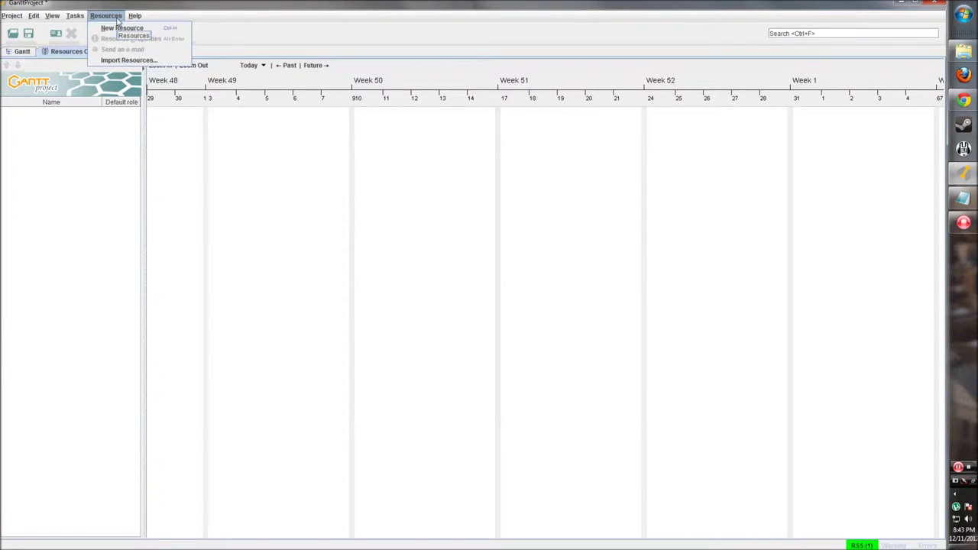
mouse_move(135, 16)
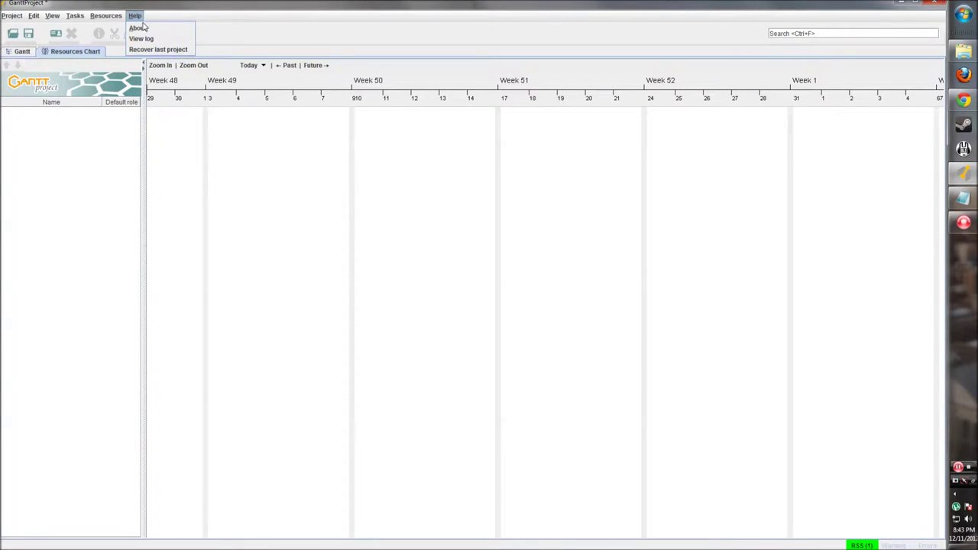
left_click(139, 17)
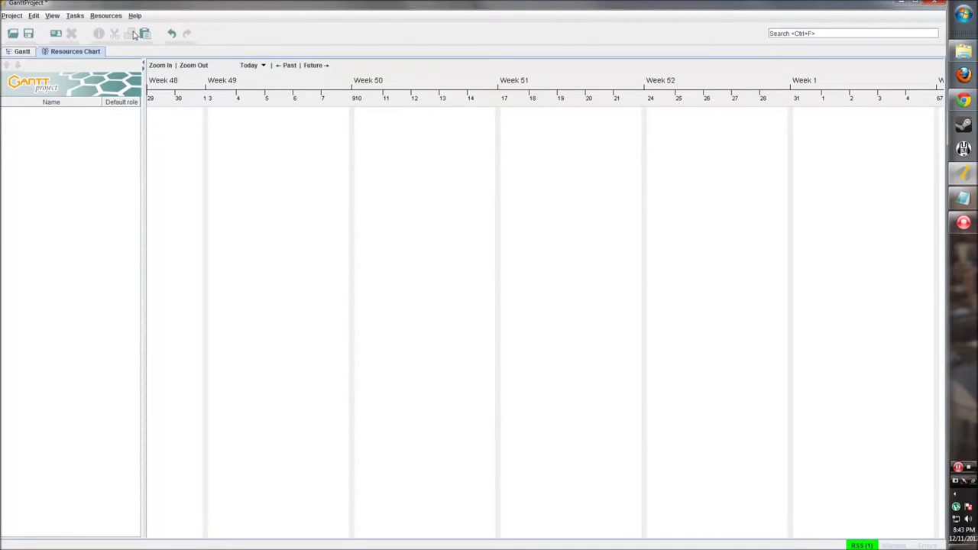
left_click(218, 34)
Step: Toggle back and forth between the Gantt and Resources chart views
left_click(22, 51)
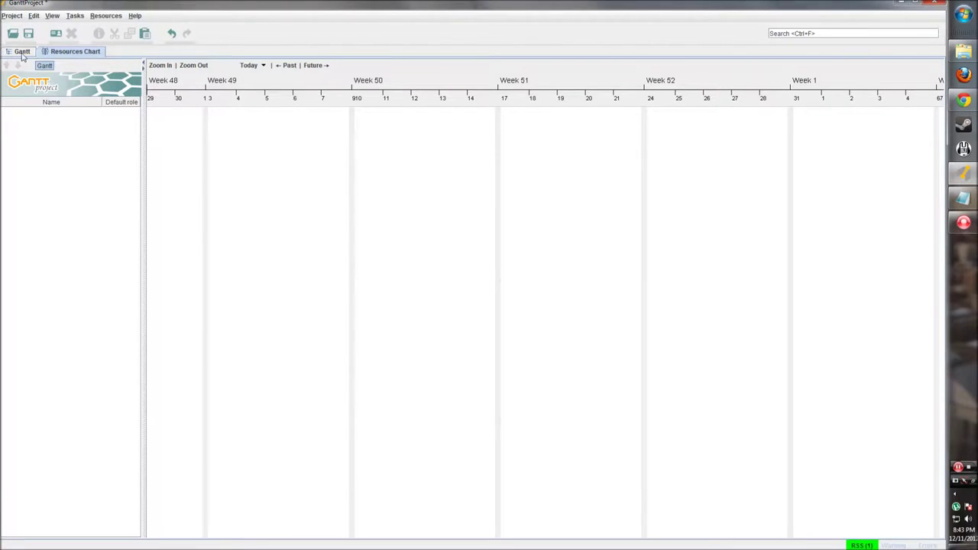
left_click(61, 51)
left_click(23, 51)
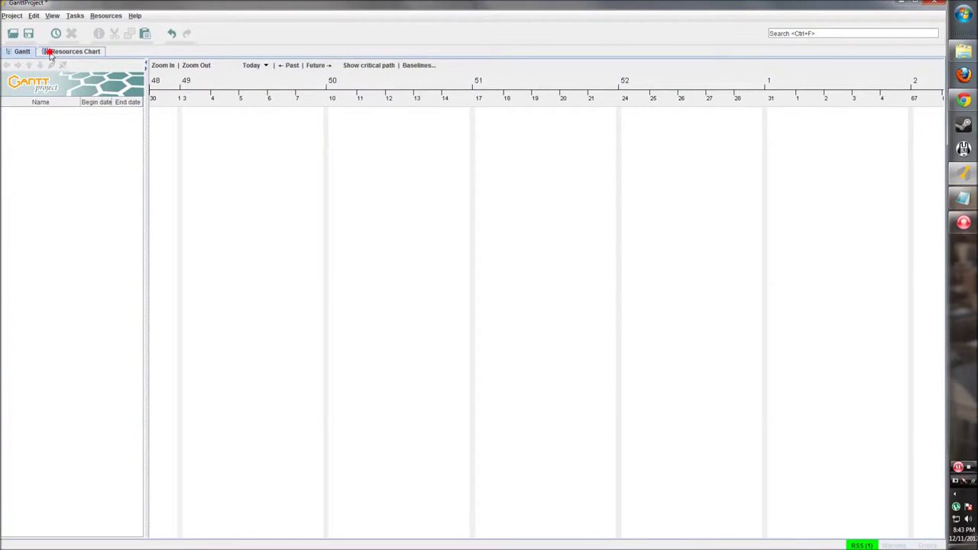
left_click(60, 53)
left_click(26, 53)
Step: Select the search box's placeholder text, then return to the Gantt chart
left_click(825, 37)
left_click(797, 33)
left_click_drag(797, 33, 817, 33)
left_click(21, 53)
left_click(61, 53)
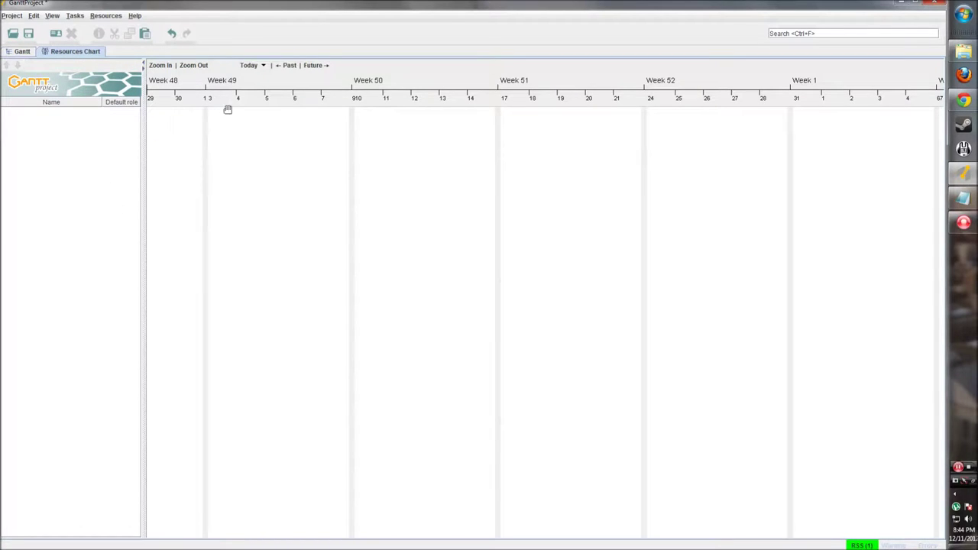
left_click(23, 53)
Step: Collapse and restore the task table beside the timeline
mouse_move(146, 91)
left_mouse_down()
mouse_move(192, 92)
mouse_move(135, 77)
left_mouse_up()
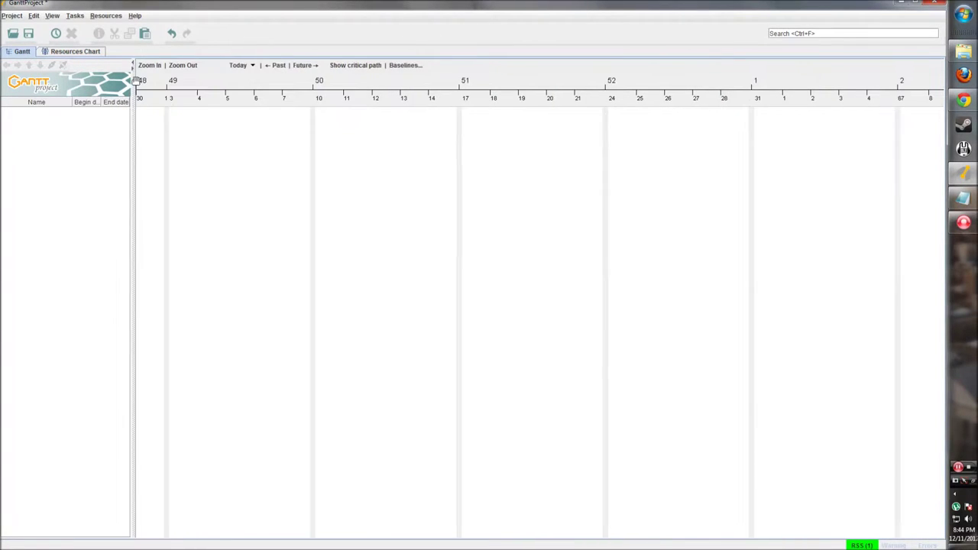
left_click(133, 70)
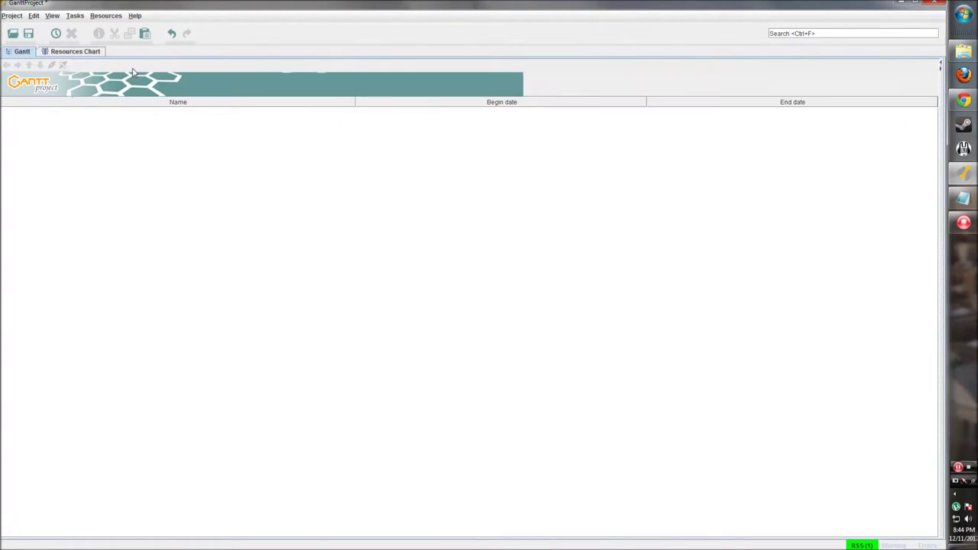
left_click(942, 64)
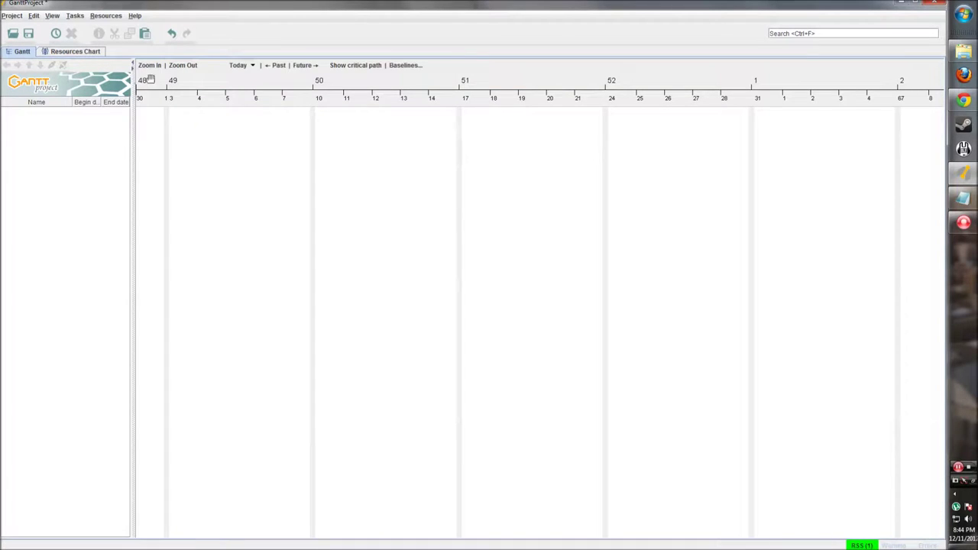
left_click(133, 64)
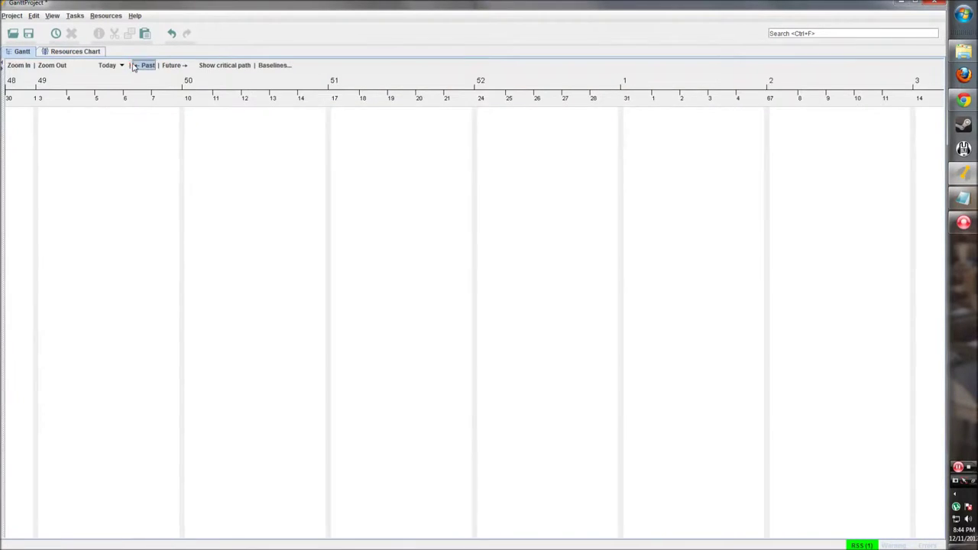
left_click(3, 69)
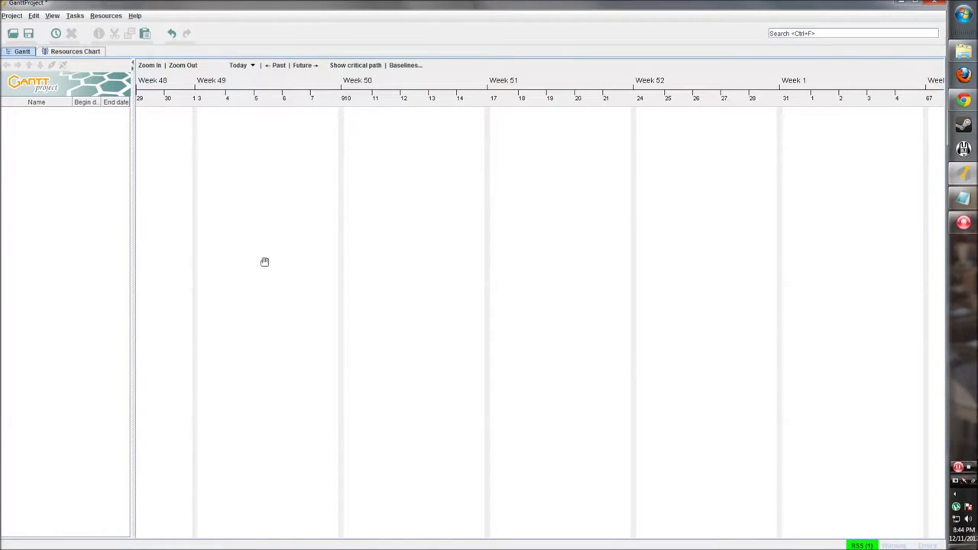
Step: Pan the timeline toward later weeks, ending back on the Gantt chart
left_click_drag(437, 269, 223, 154)
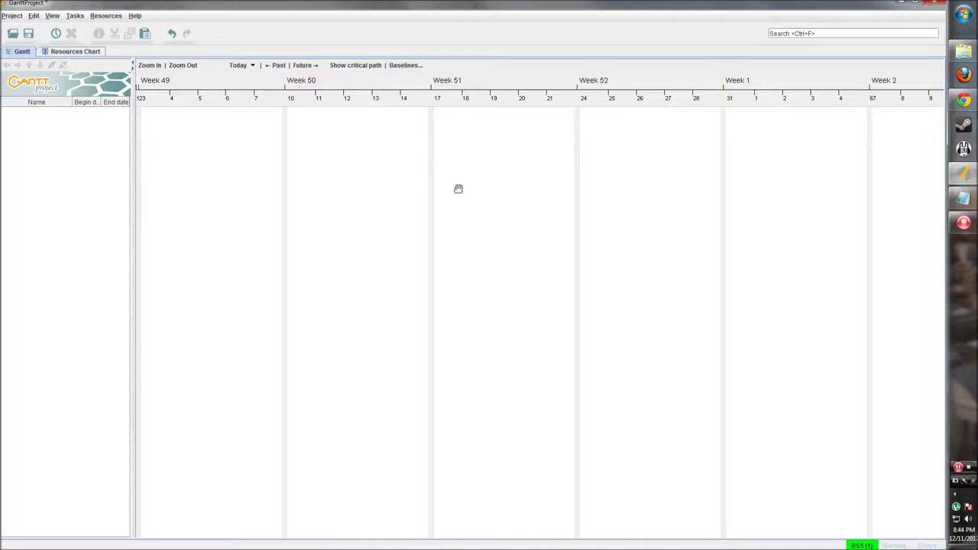
left_click_drag(421, 248, 404, 247)
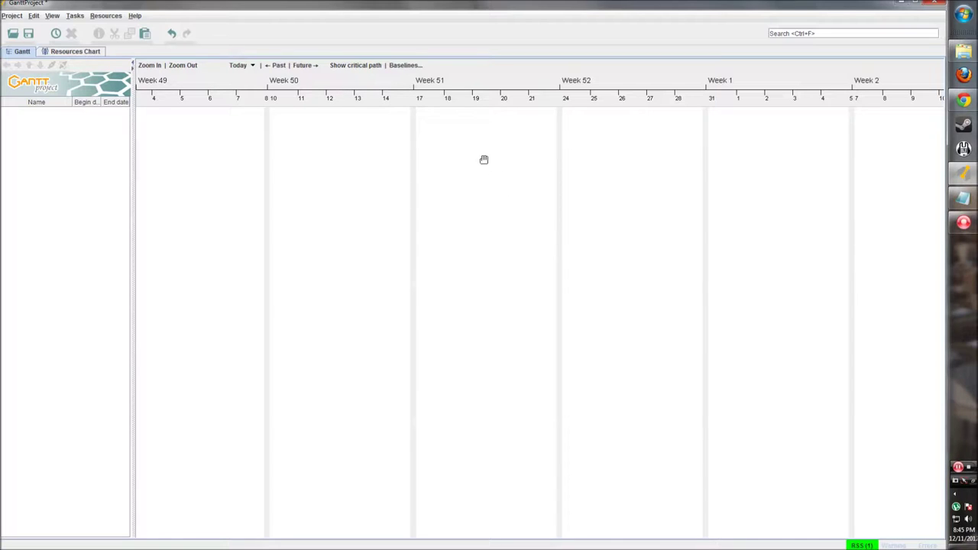
left_click(86, 52)
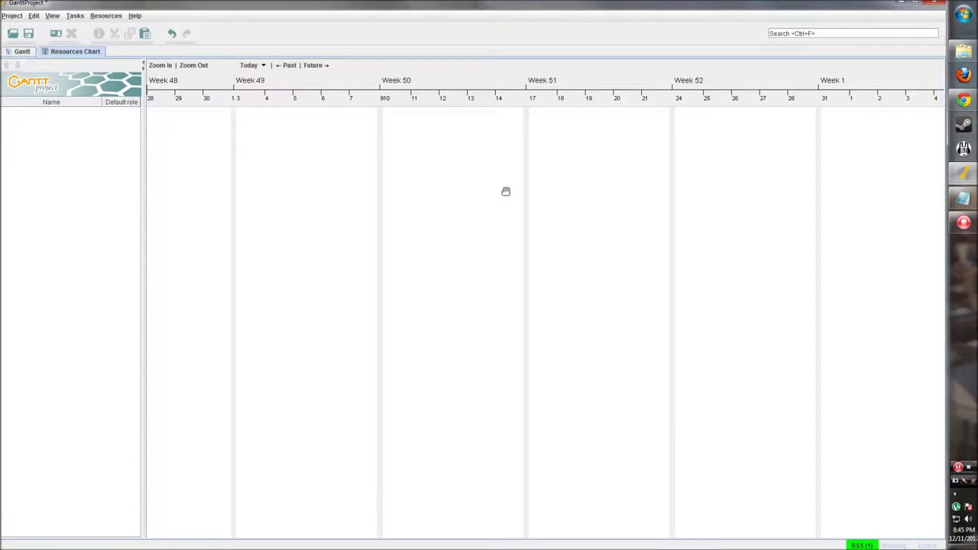
left_click_drag(505, 192, 487, 188)
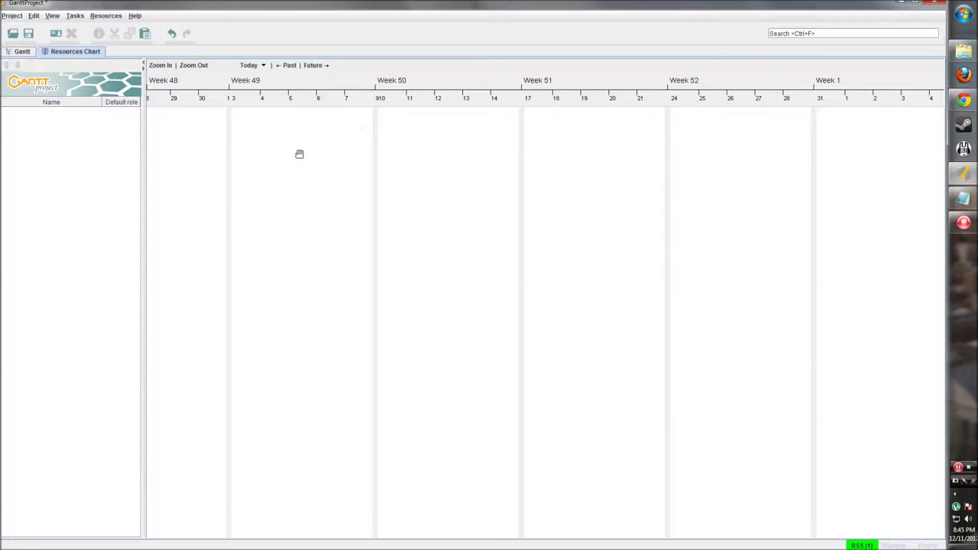
left_click_drag(323, 129, 328, 129)
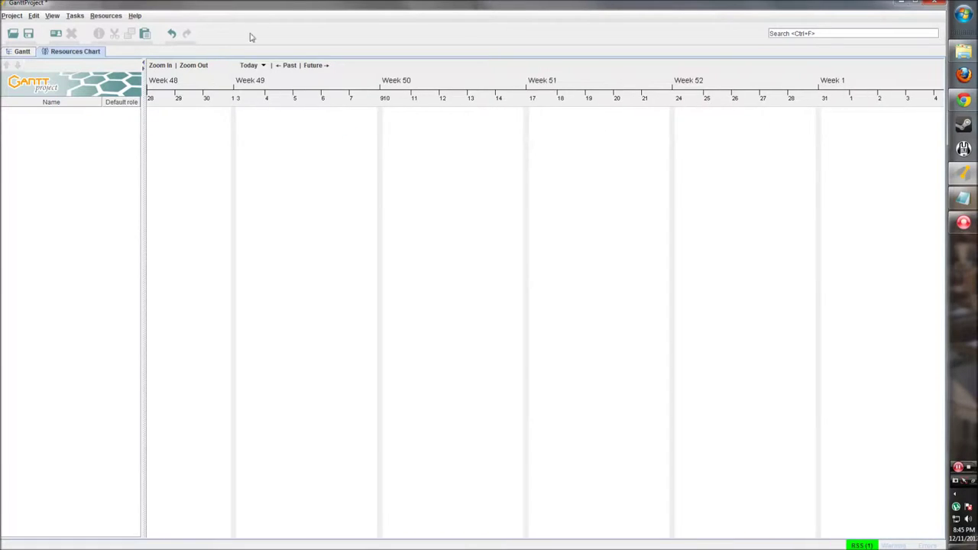
left_click(21, 52)
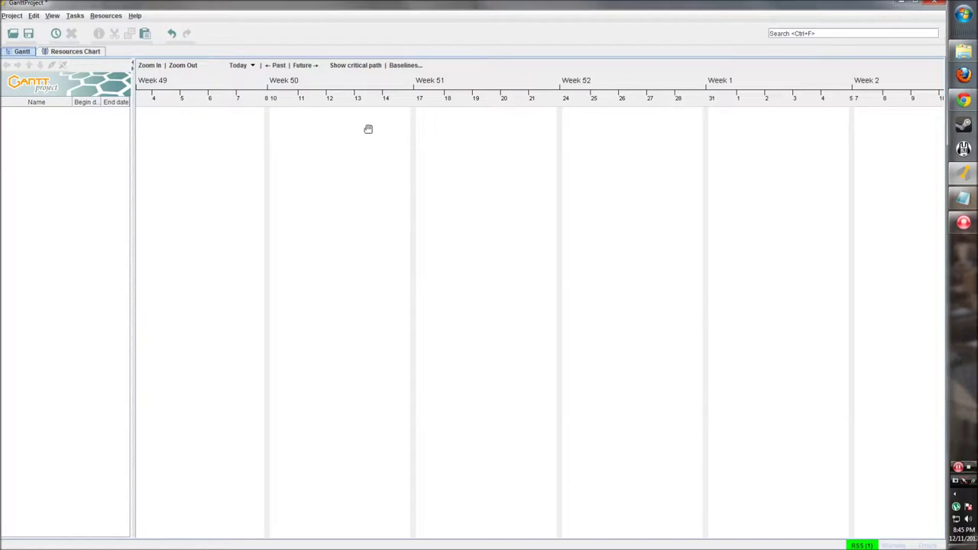
Step: Create a new task, task_0, with its bar in Week 49
right_click(296, 122)
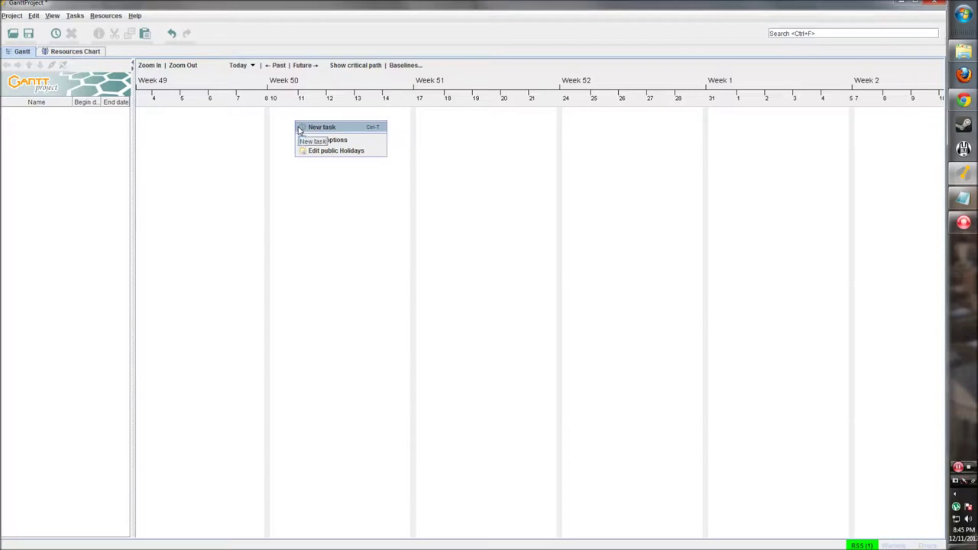
left_click(97, 158)
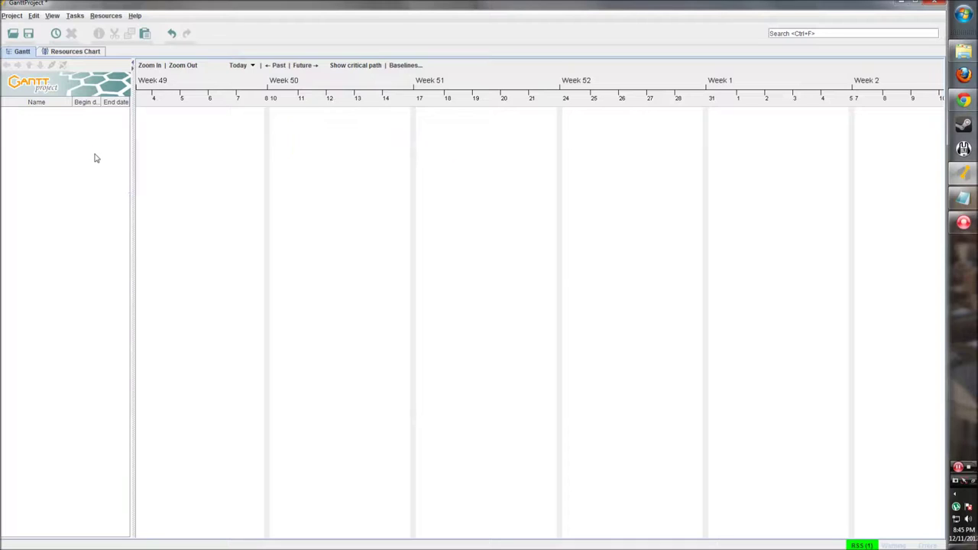
right_click(37, 121)
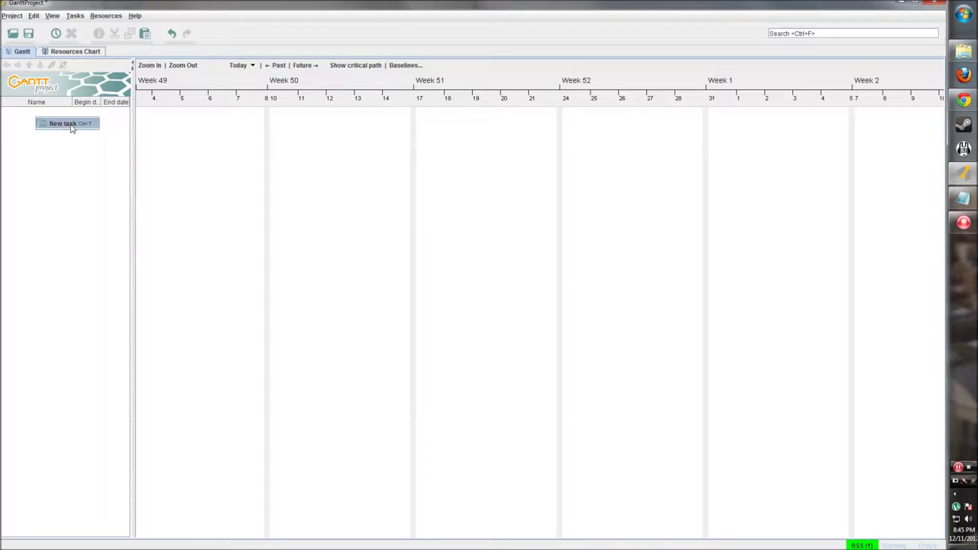
left_click(51, 136)
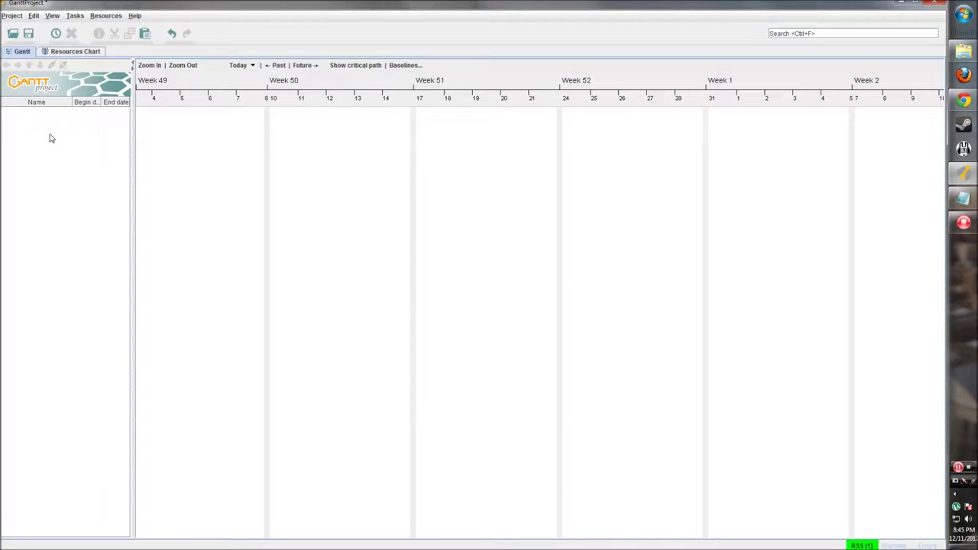
left_click(55, 33)
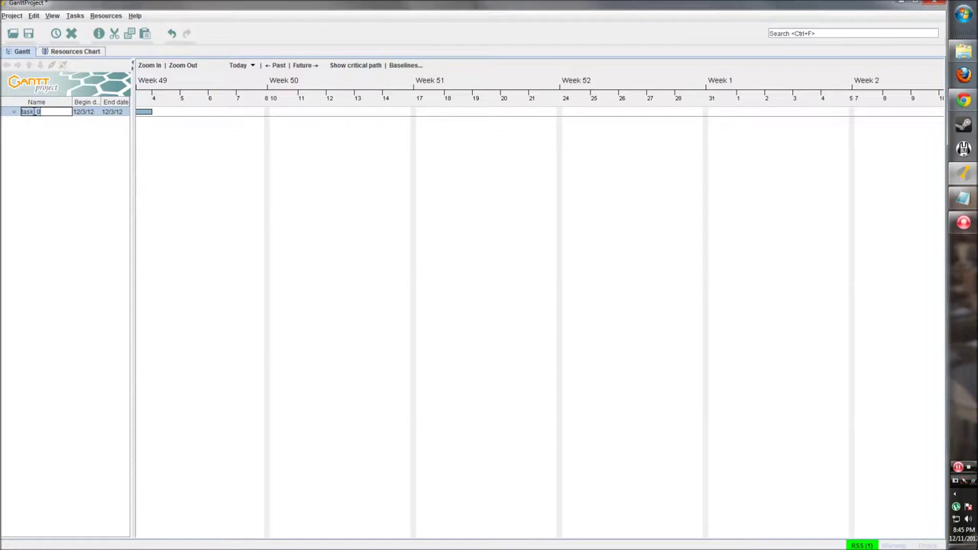
left_click_drag(207, 164, 270, 166)
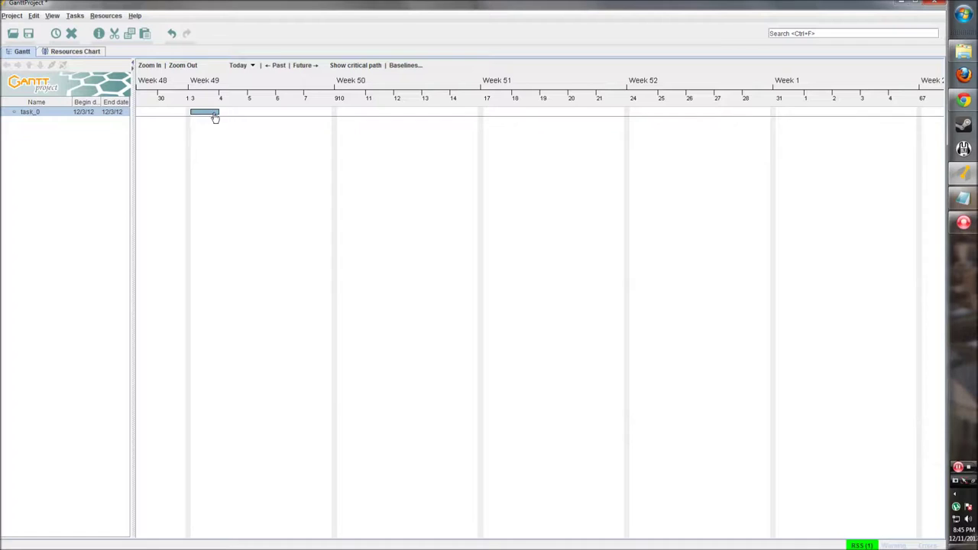
Step: Rename task_0 to 'First Task'
left_click(29, 115)
double_click(42, 113)
left_click_drag(57, 113, 20, 112)
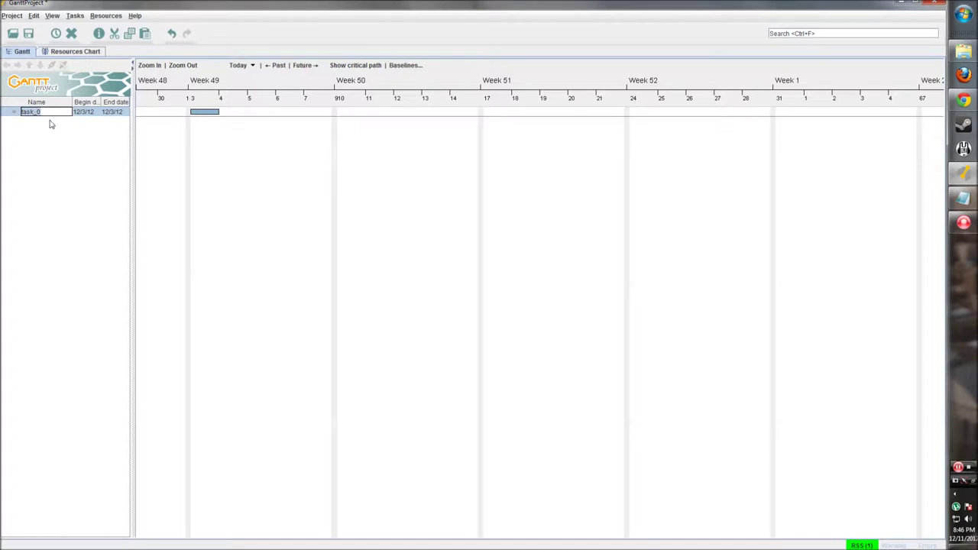
key("BackSpace")
key("Return")
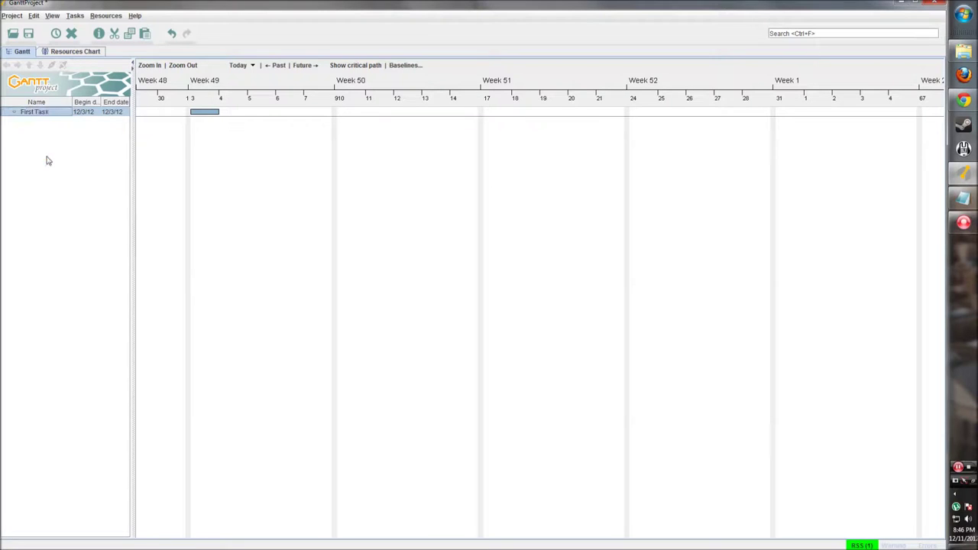
Step: Stretch First Task's bar to end on 12/7/12 and set it about 50% complete
left_click_drag(131, 134, 143, 133)
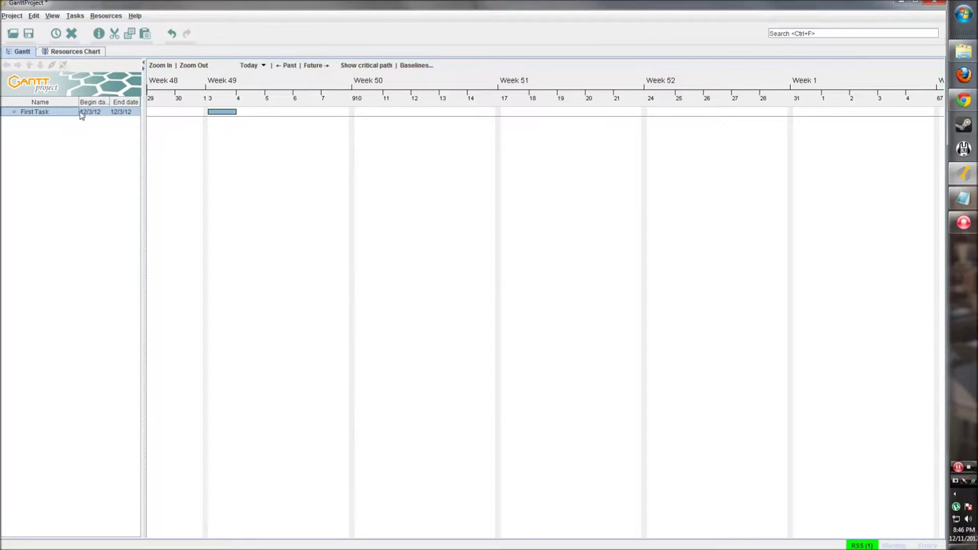
left_click_drag(227, 131, 278, 144)
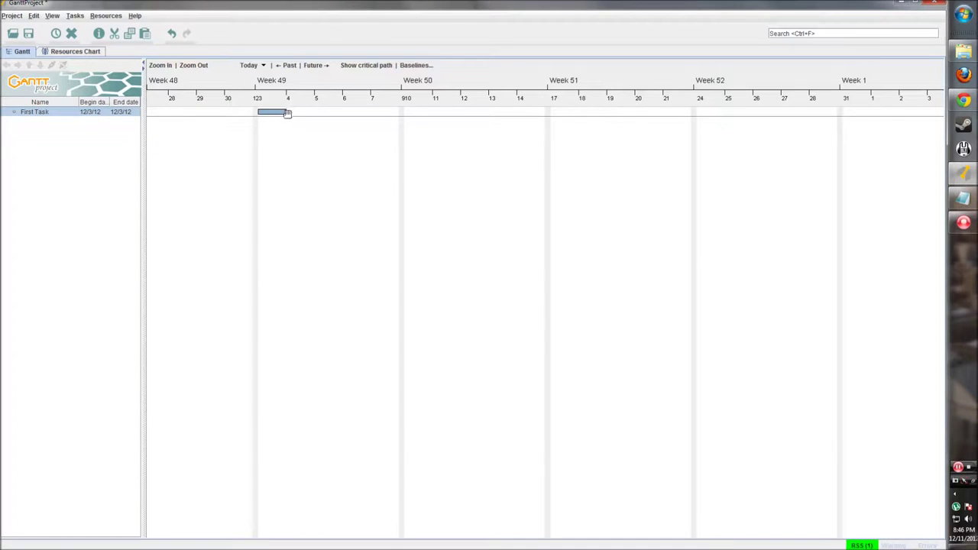
left_click_drag(287, 113, 403, 114)
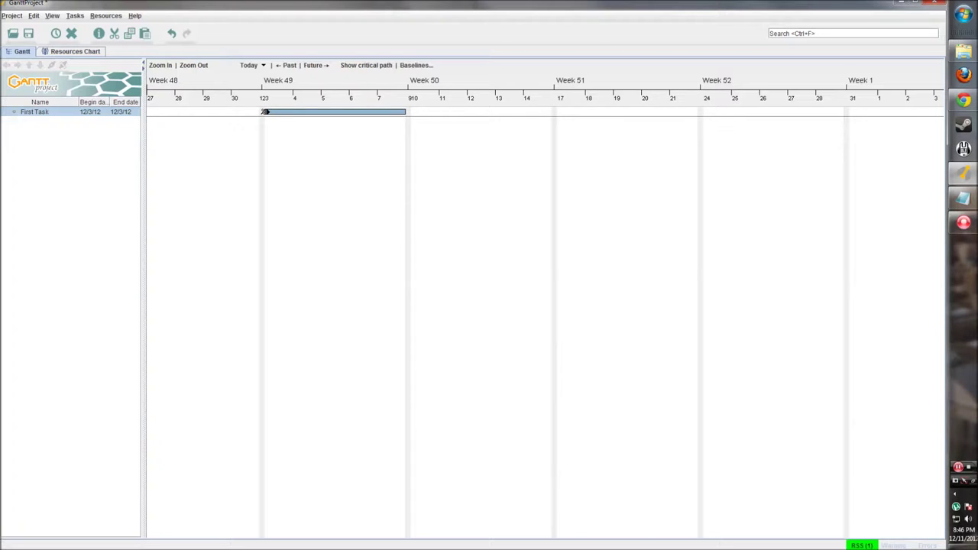
left_click_drag(265, 111, 334, 112)
Step: Open the Properties dialog for First Task
right_click(73, 116)
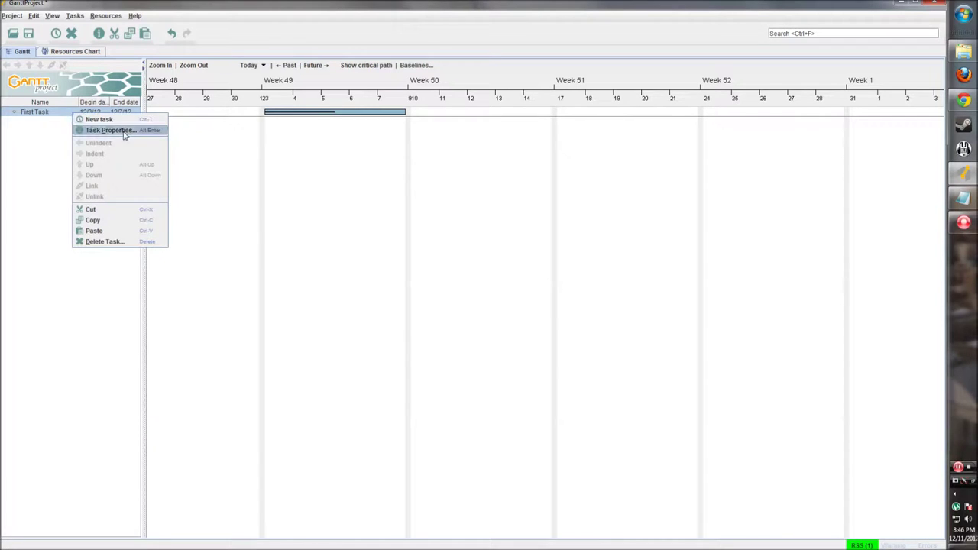
right_click(311, 109)
right_click(295, 112)
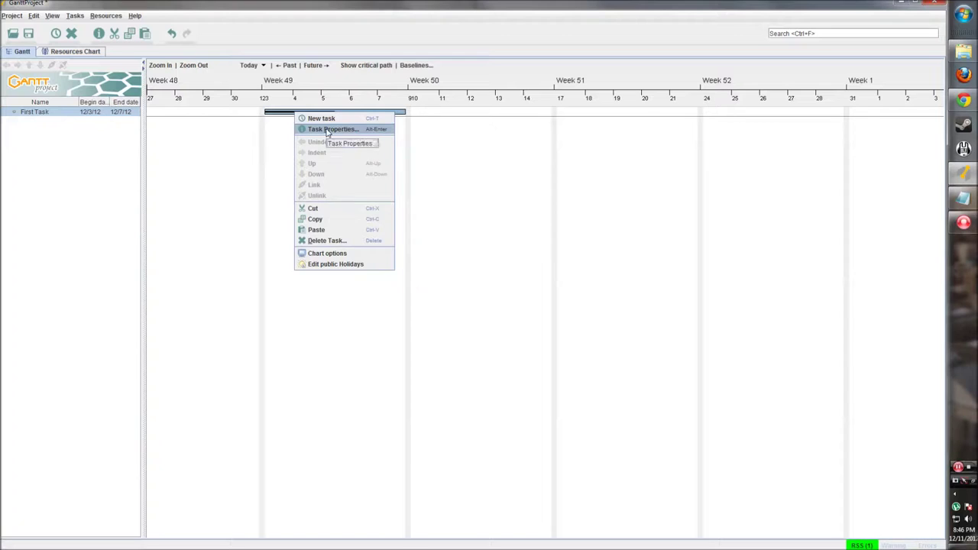
left_click(39, 136)
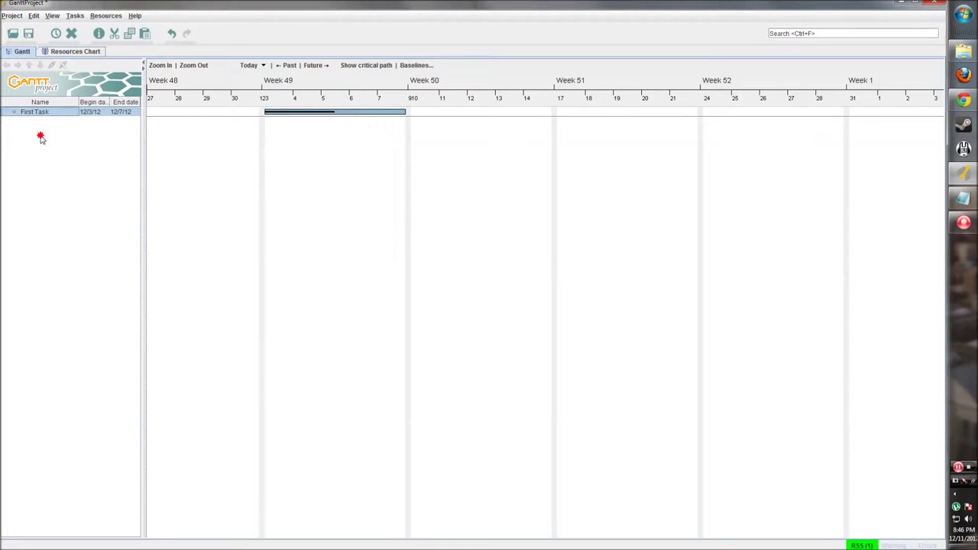
left_click(99, 34)
left_click_drag(354, 151, 314, 151)
Step: Leave First Task as a normal task rather than a milestone
triple_click(305, 181)
left_click(319, 186)
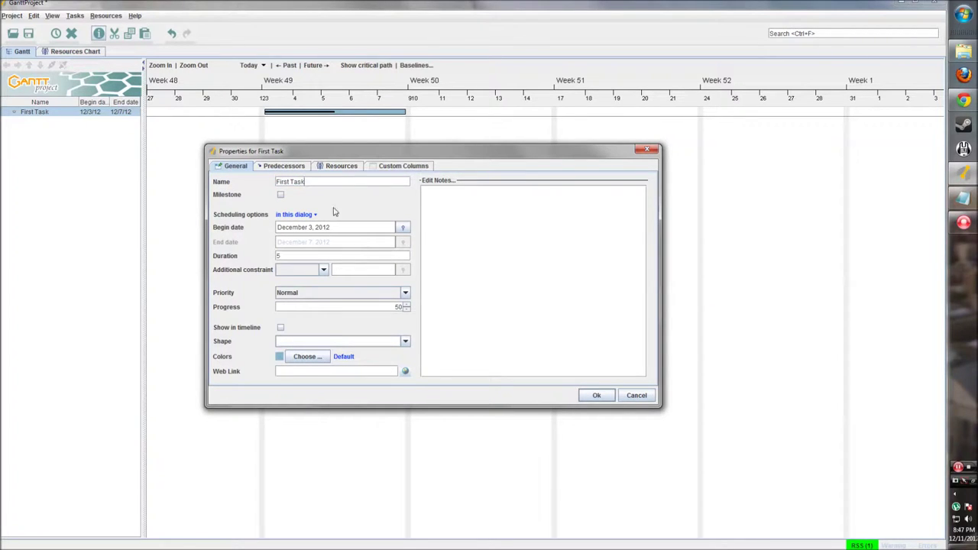
left_click(280, 196)
left_click(281, 196)
left_click(281, 195)
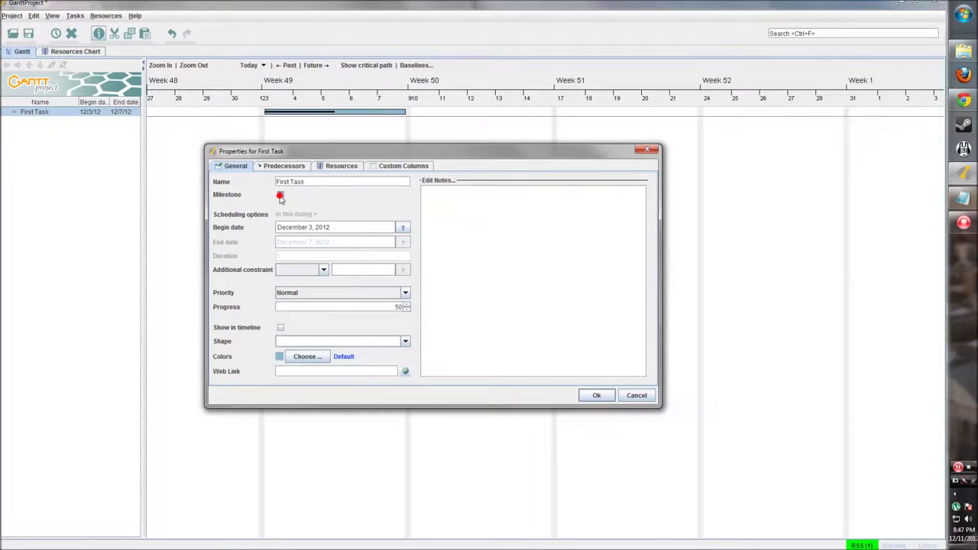
left_click(280, 196)
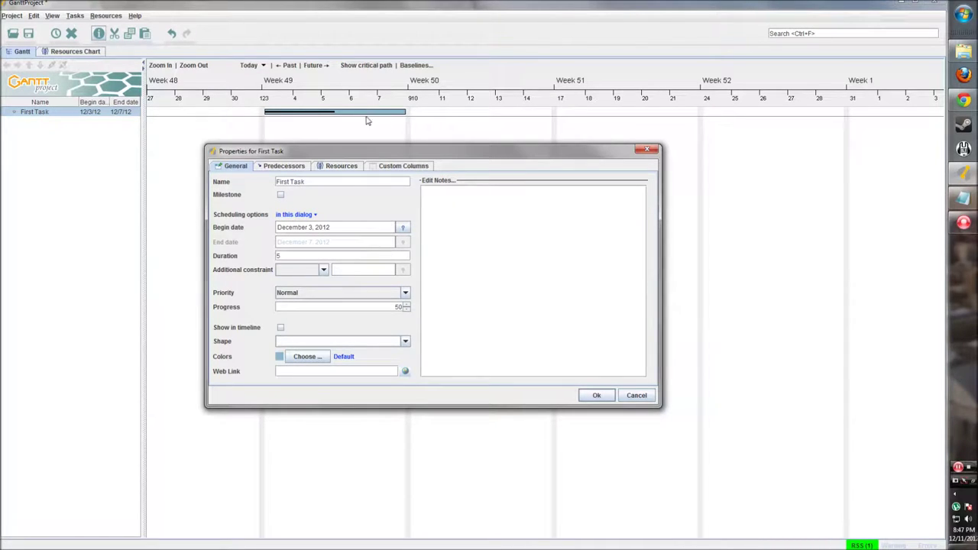
Step: Clear the additional scheduling constraint and keep the priority at Normal
left_click(323, 270)
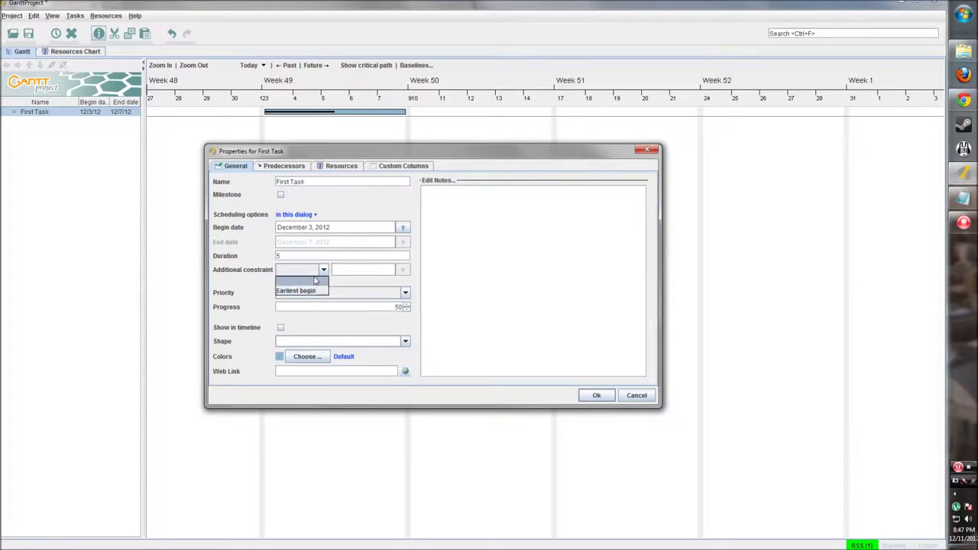
left_click(312, 290)
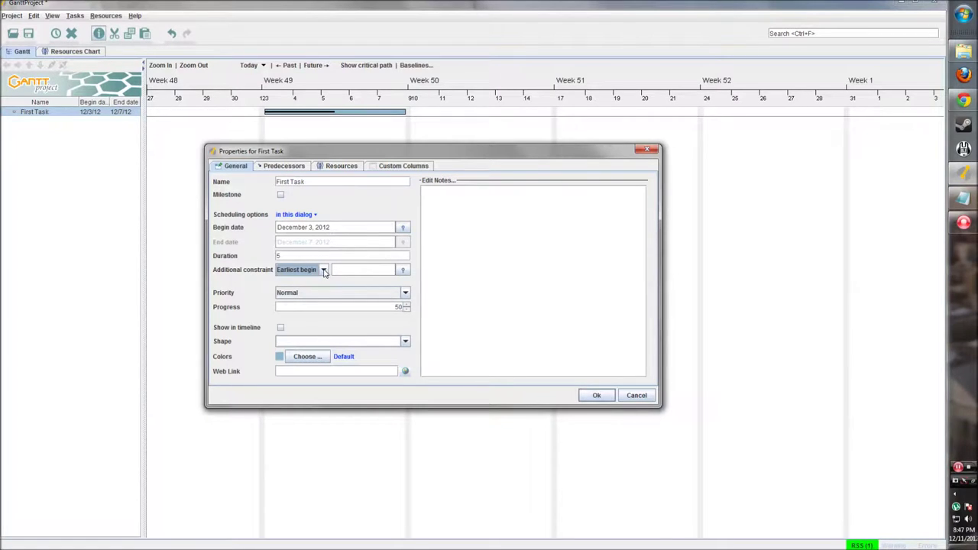
left_click(317, 270)
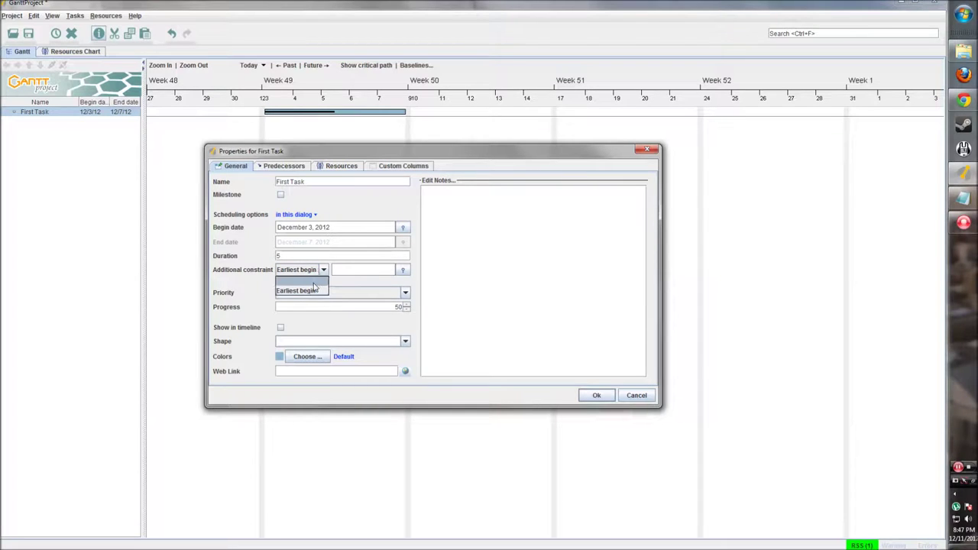
left_click(313, 284)
left_click(405, 293)
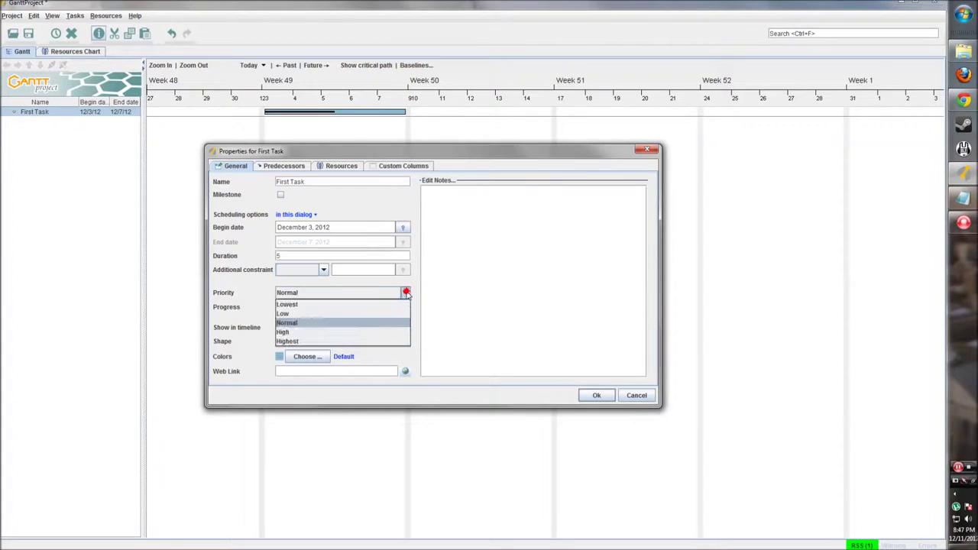
left_click(334, 324)
left_click(348, 294)
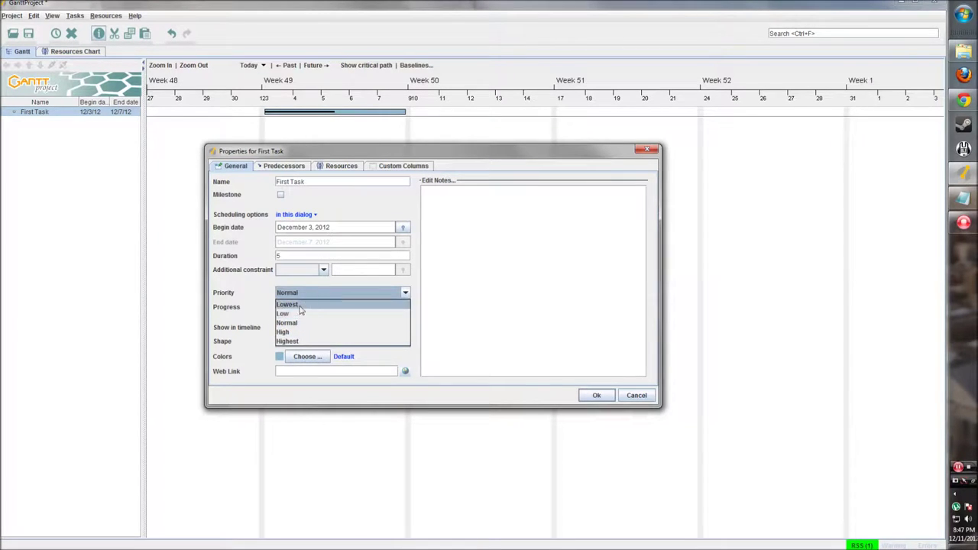
left_click(308, 304)
left_click(312, 295)
left_click(307, 323)
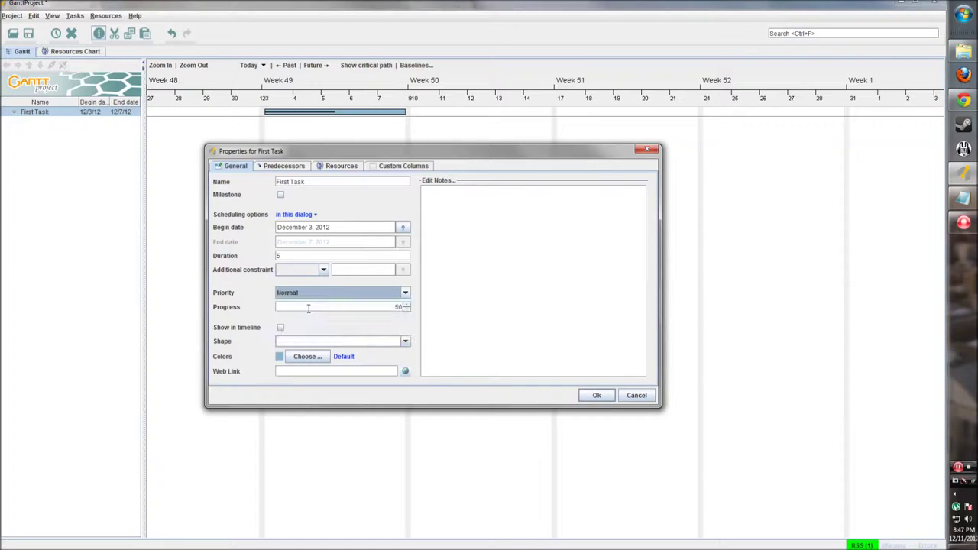
Step: Tick Show in timeline for First Task and bring up the colour picker
left_click(402, 307)
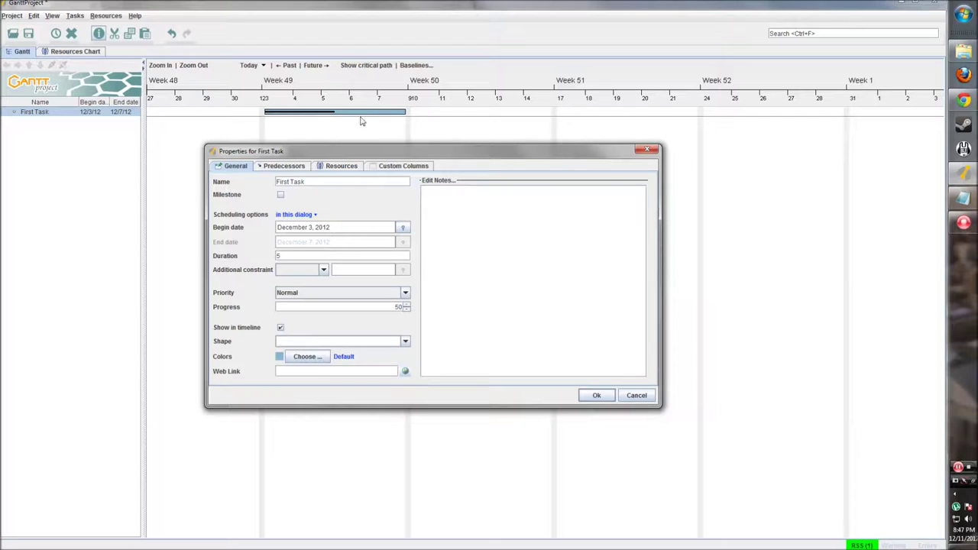
left_click(282, 328)
left_click(405, 342)
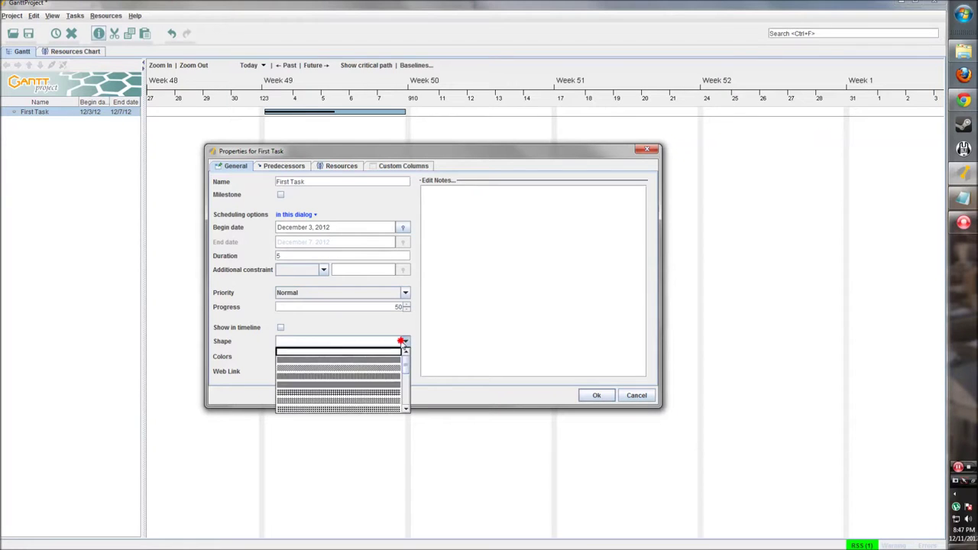
mouse_move(405, 366)
left_mouse_down()
mouse_move(408, 403)
mouse_move(406, 354)
left_mouse_up()
left_click(334, 327)
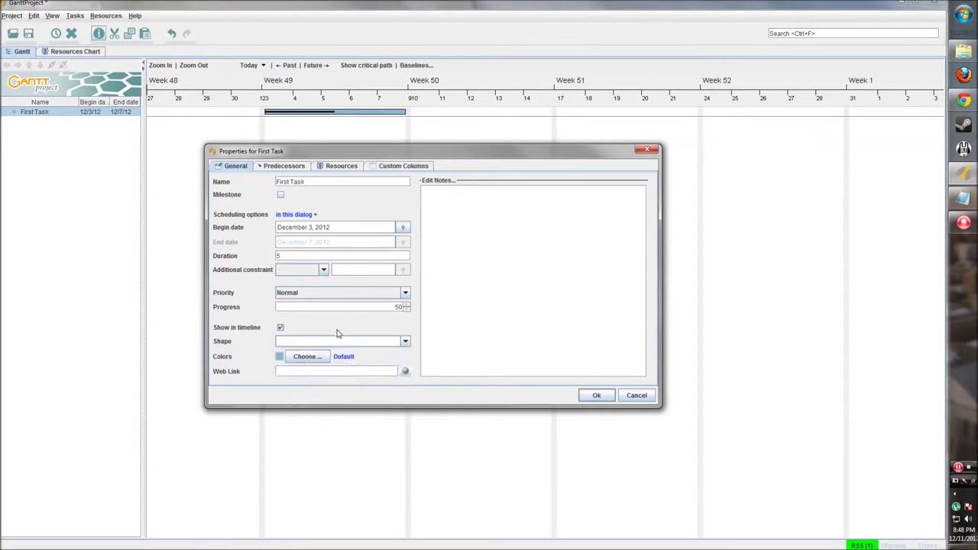
left_click(306, 356)
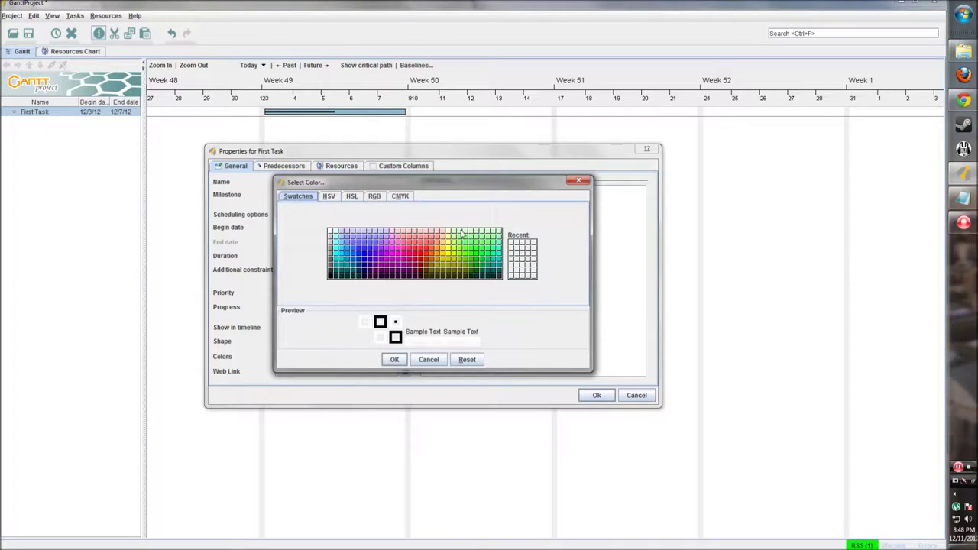
Step: Pick the red swatch in Select Color and confirm it for First Task
left_click(328, 196)
left_click(353, 196)
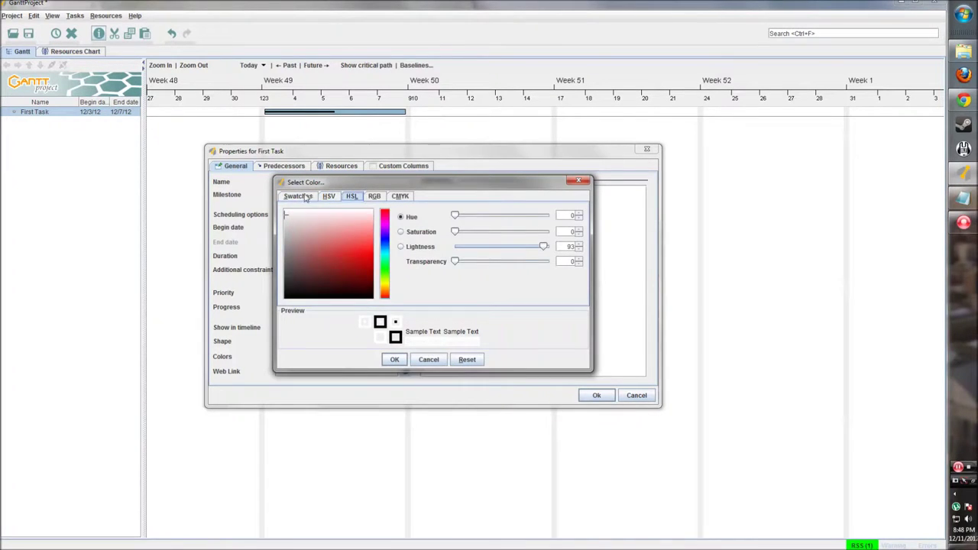
left_click(302, 197)
left_click_drag(350, 185, 381, 218)
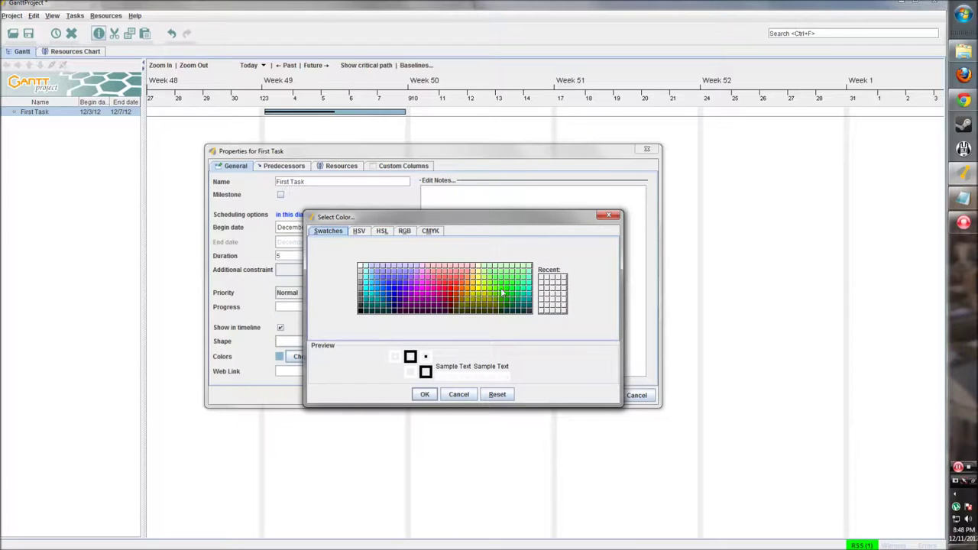
left_click(454, 295)
left_click(425, 394)
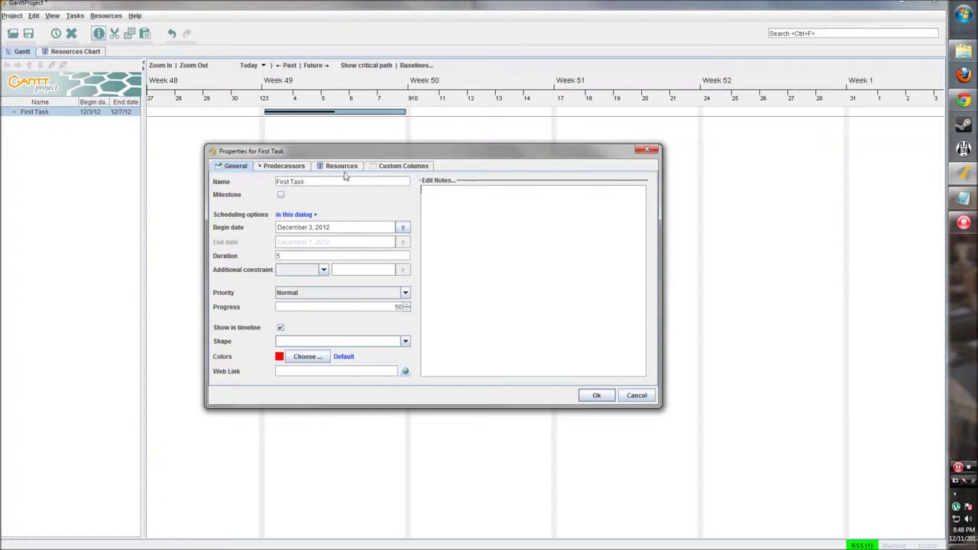
Step: Check First Task's empty Predecessors and Resources lists, then its Custom Columns page
left_click(282, 168)
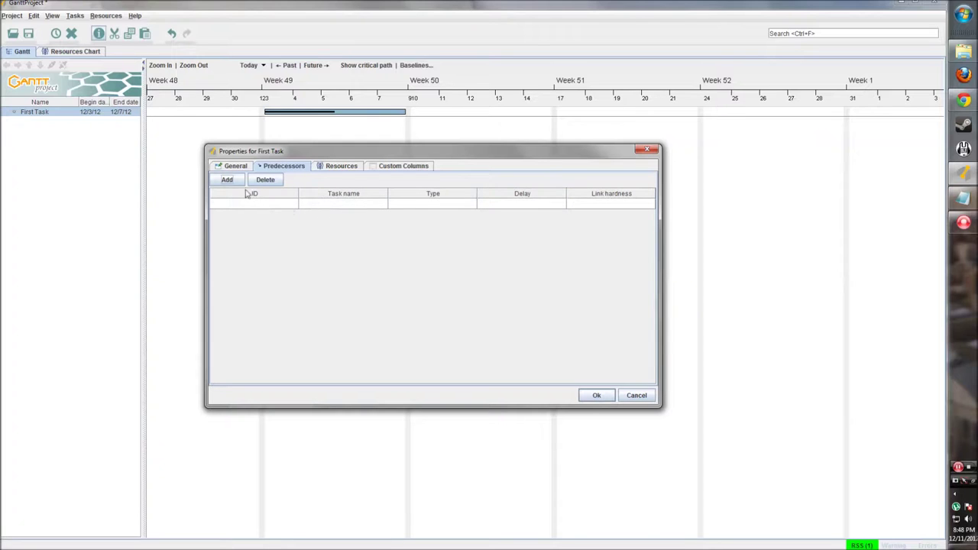
left_click_drag(298, 156, 307, 167)
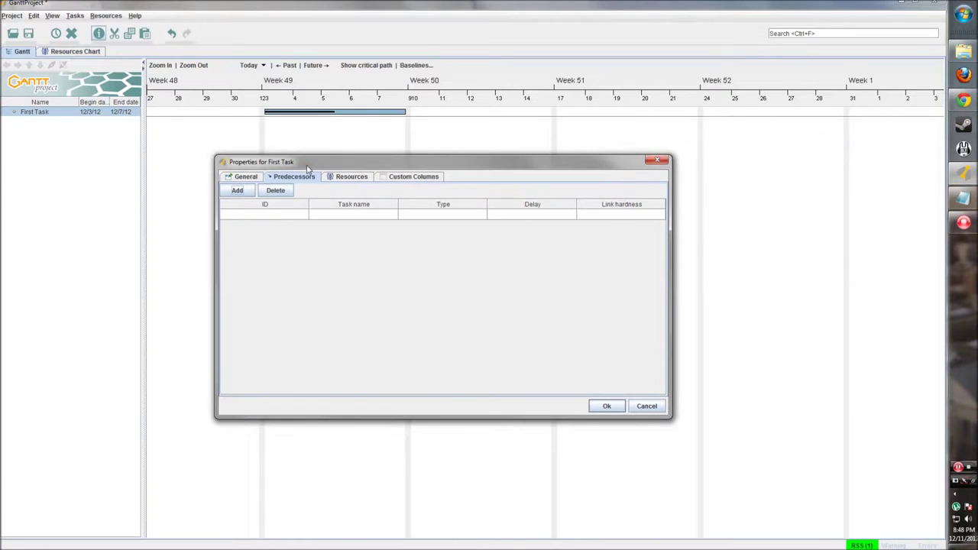
left_click(346, 181)
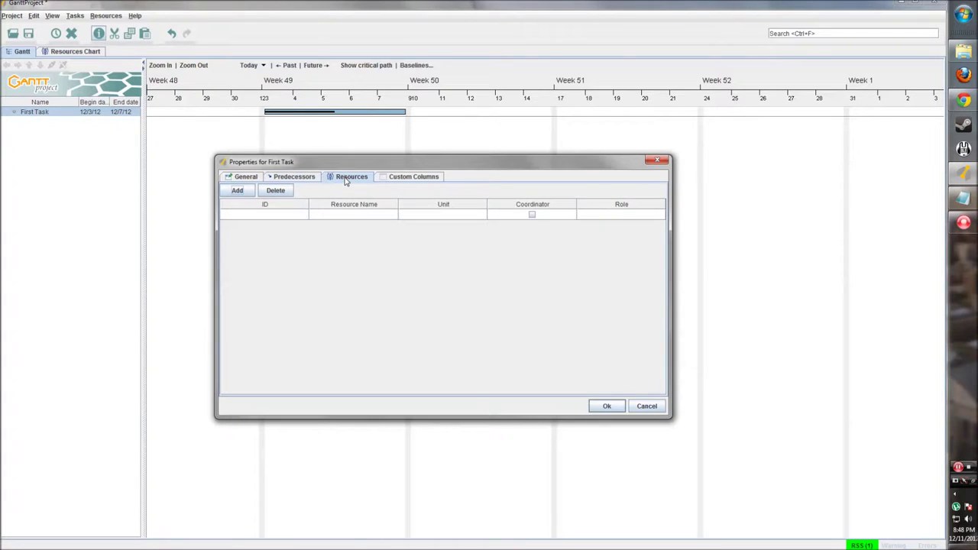
left_click(411, 178)
Step: Enlarge the custom column manager and add a new column named Needs Approval
left_click(267, 192)
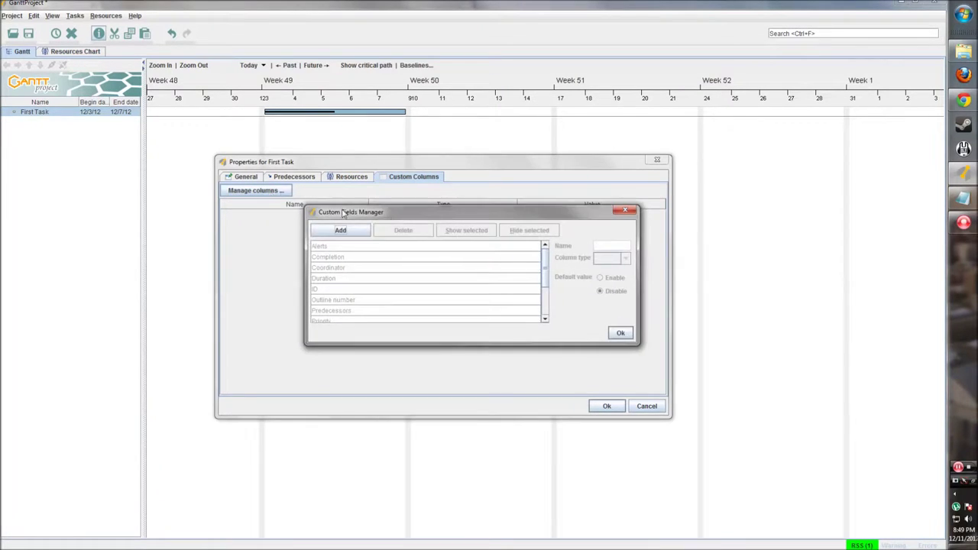
left_click_drag(343, 214, 309, 203)
scroll(428, 250, "down", 2)
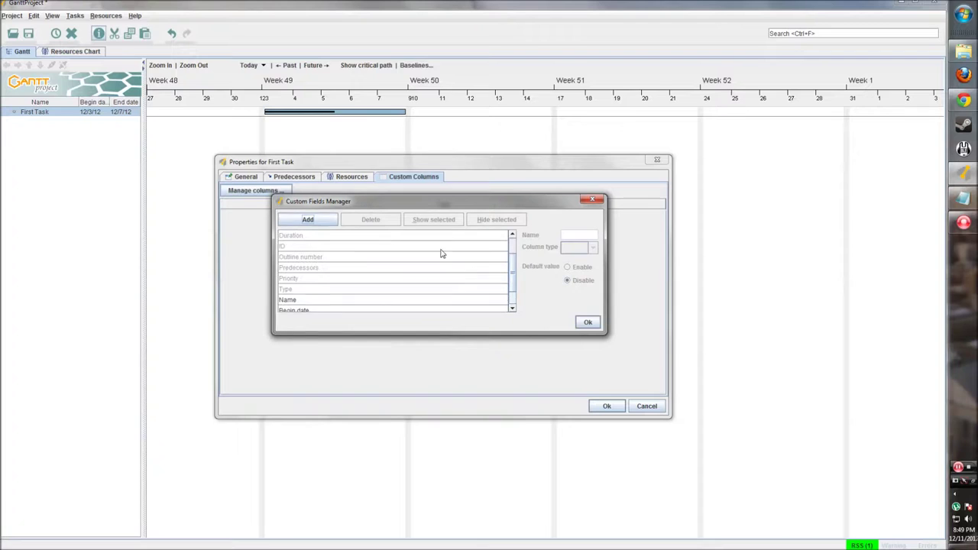
scroll(444, 256, "down", 1)
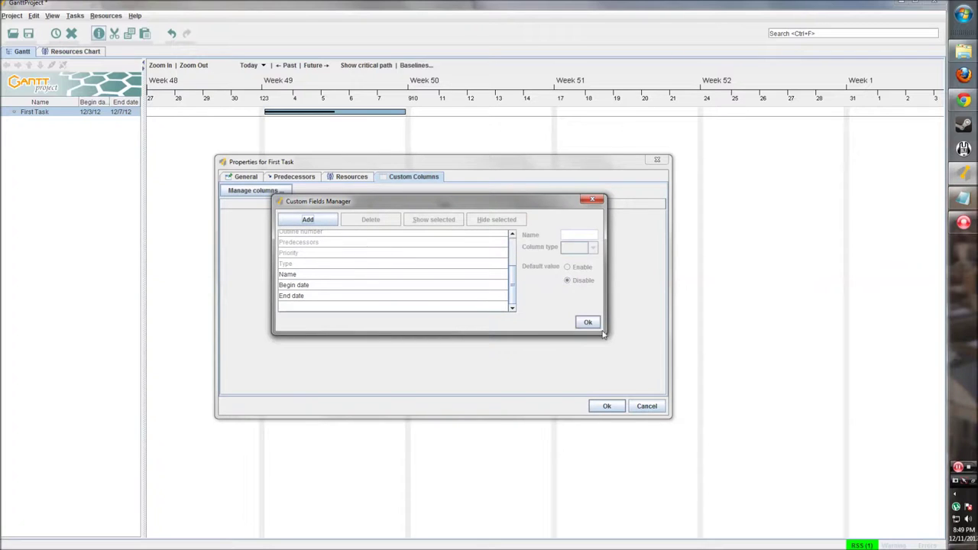
left_click_drag(604, 334, 654, 413)
left_click(319, 227)
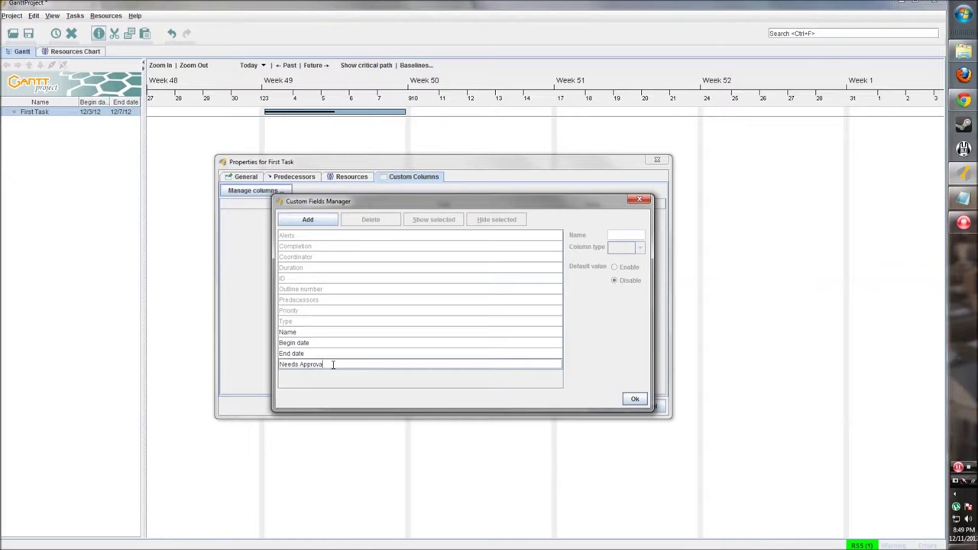
Step: Make Needs Approval a Boolean column with default value true and keep it
left_click(338, 364)
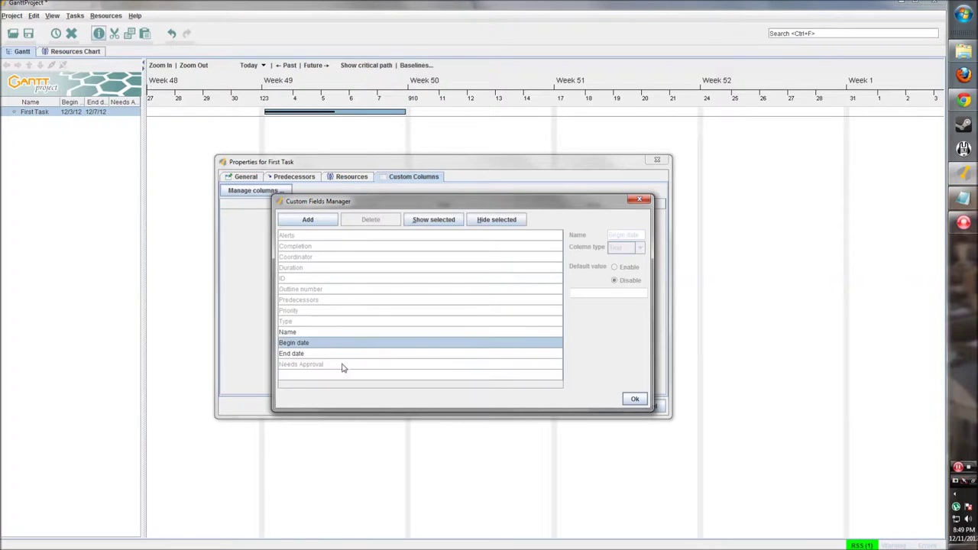
left_click(638, 249)
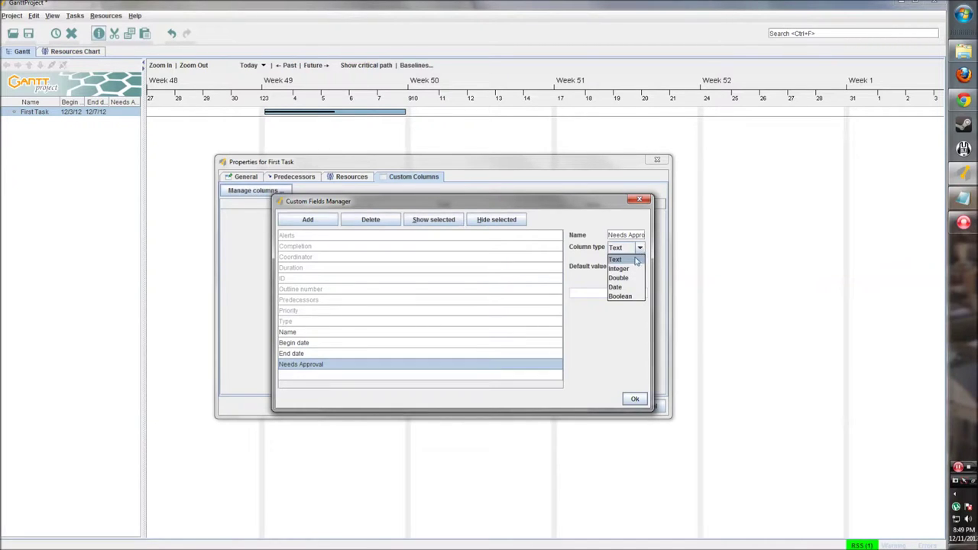
left_click(621, 296)
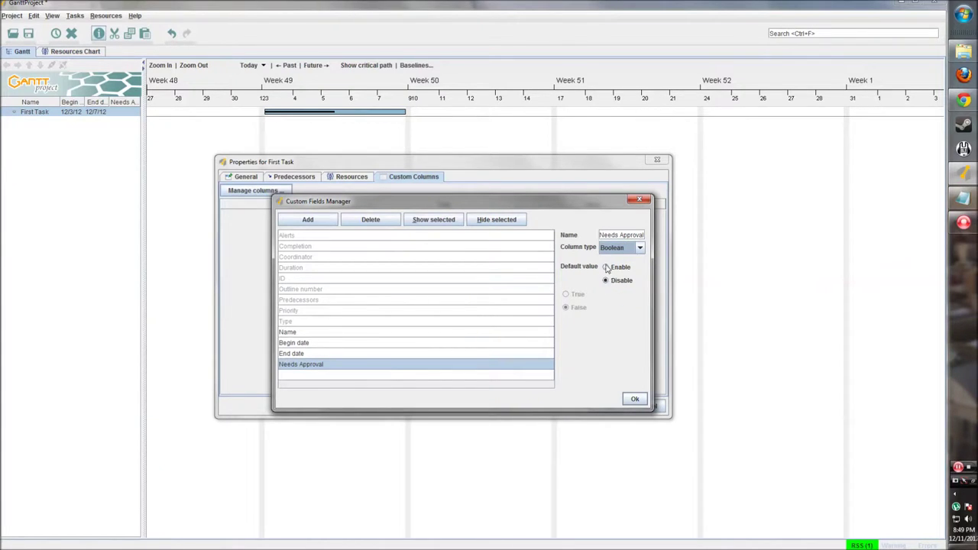
left_click(606, 268)
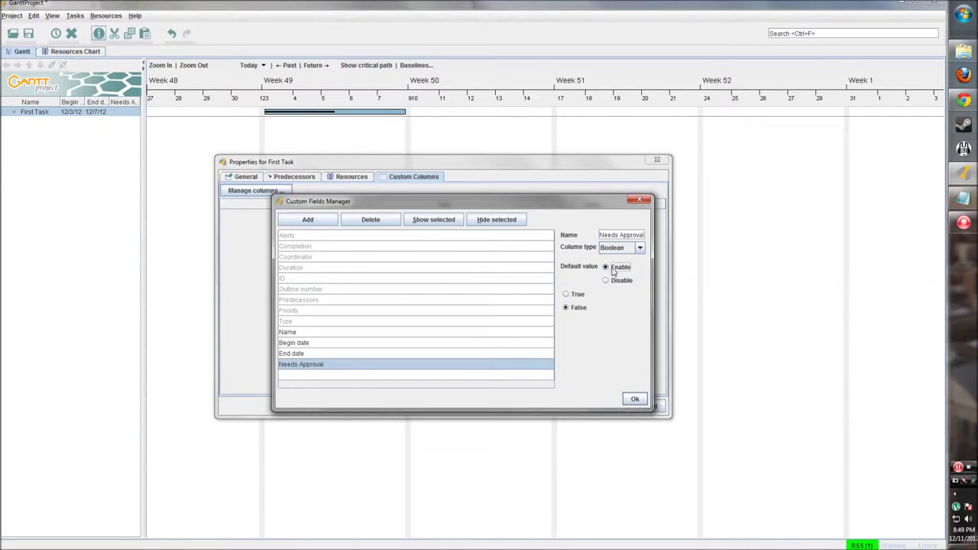
left_click(567, 295)
left_click(635, 399)
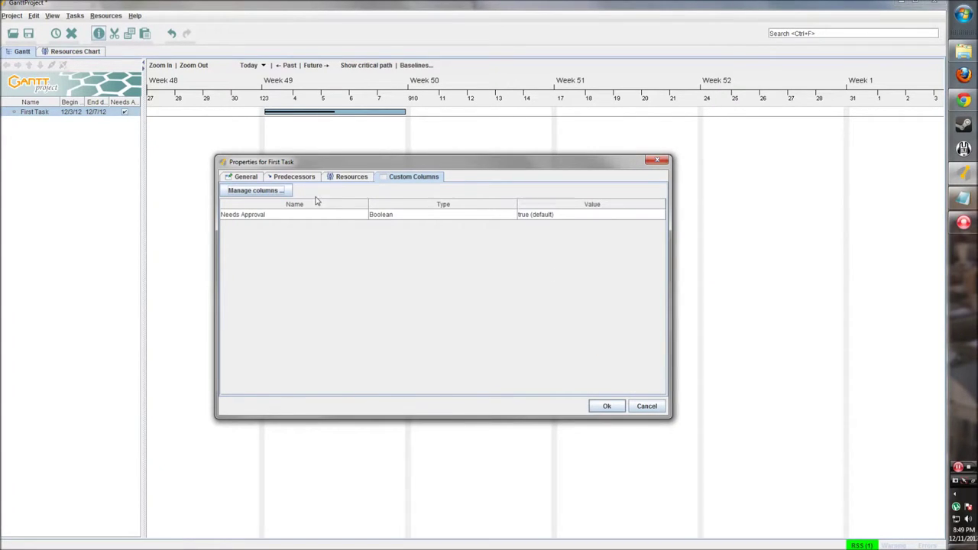
Step: Apply First Task's red colour, then stretch its bar to end on 12/11
left_click(246, 177)
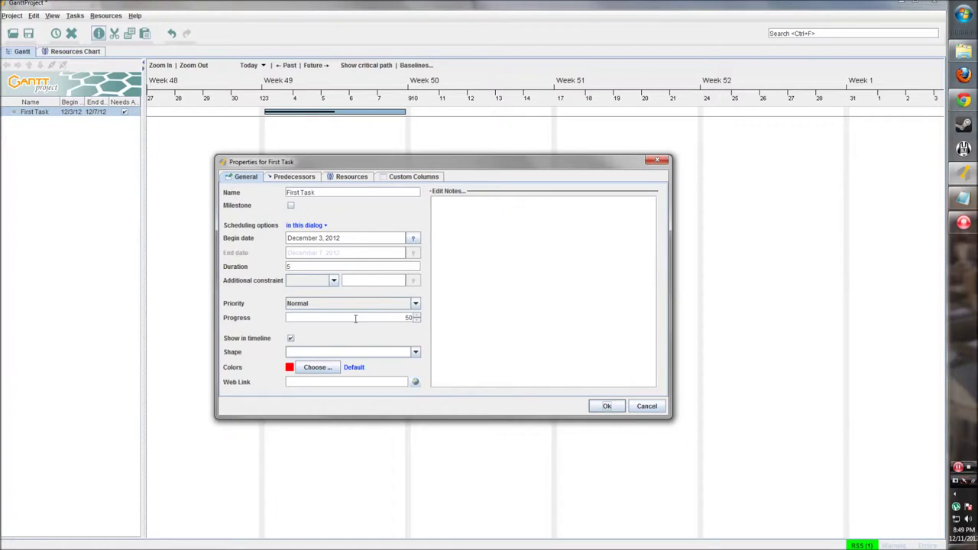
left_click(295, 177)
left_click(350, 177)
left_click(414, 176)
left_click(245, 177)
left_click(606, 407)
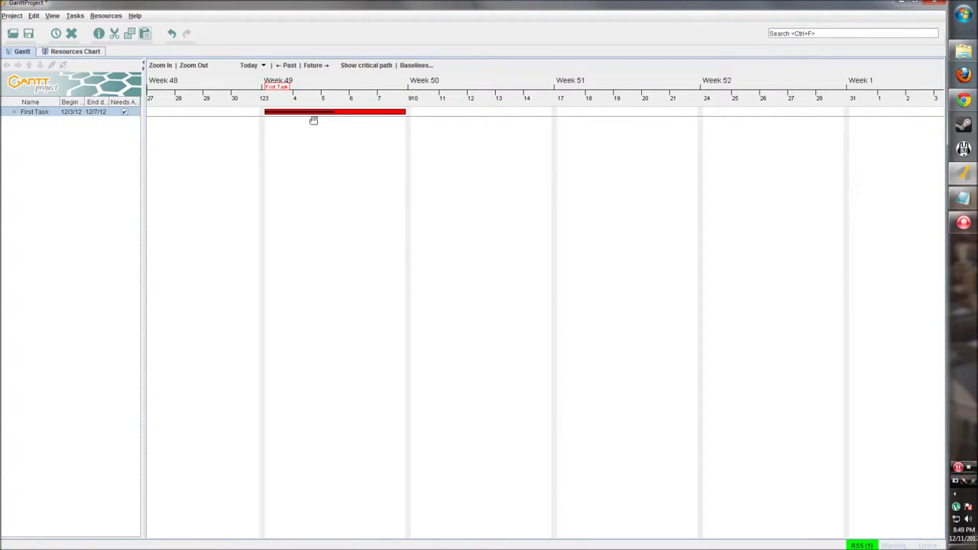
left_click(335, 130)
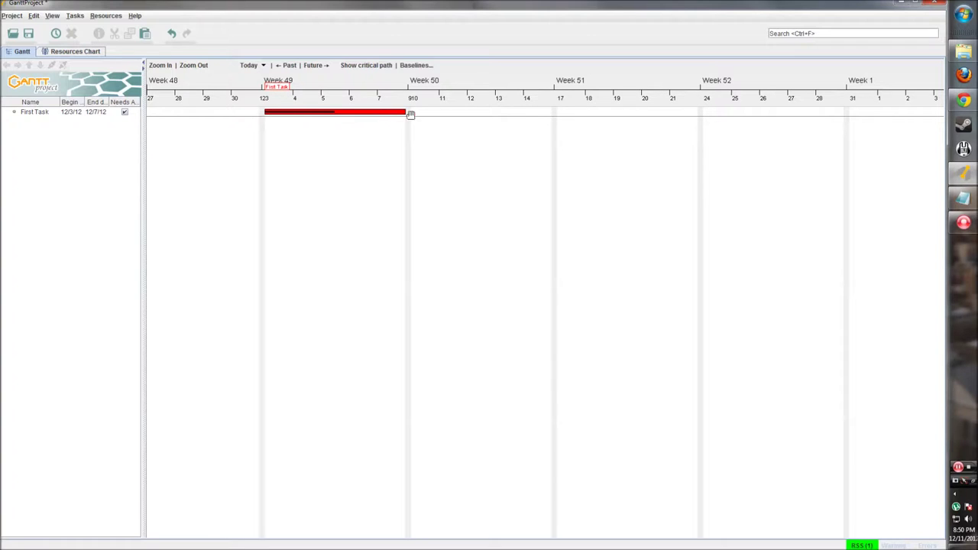
left_click_drag(408, 113, 473, 110)
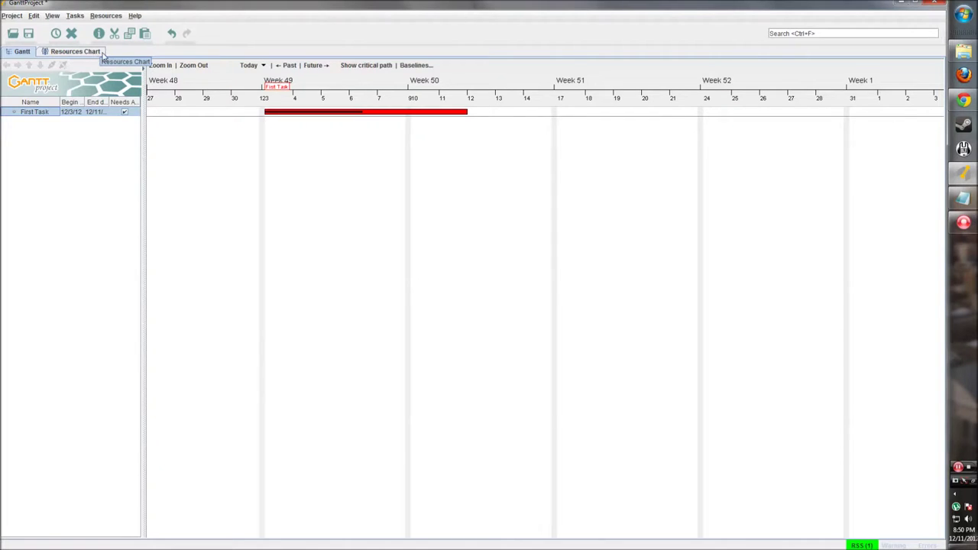
Step: Switch to the Resources Chart and start a new resource from the toolbar
left_click(102, 55)
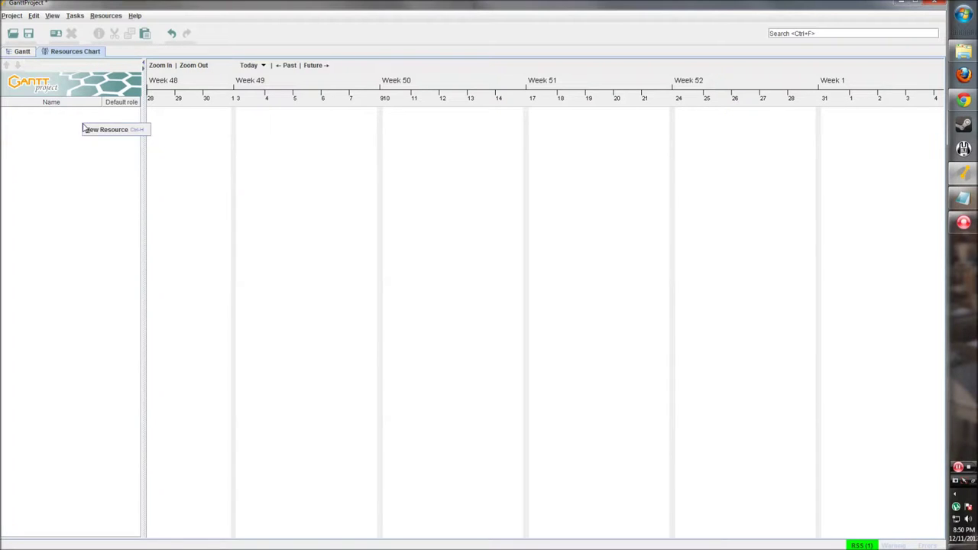
right_click(41, 128)
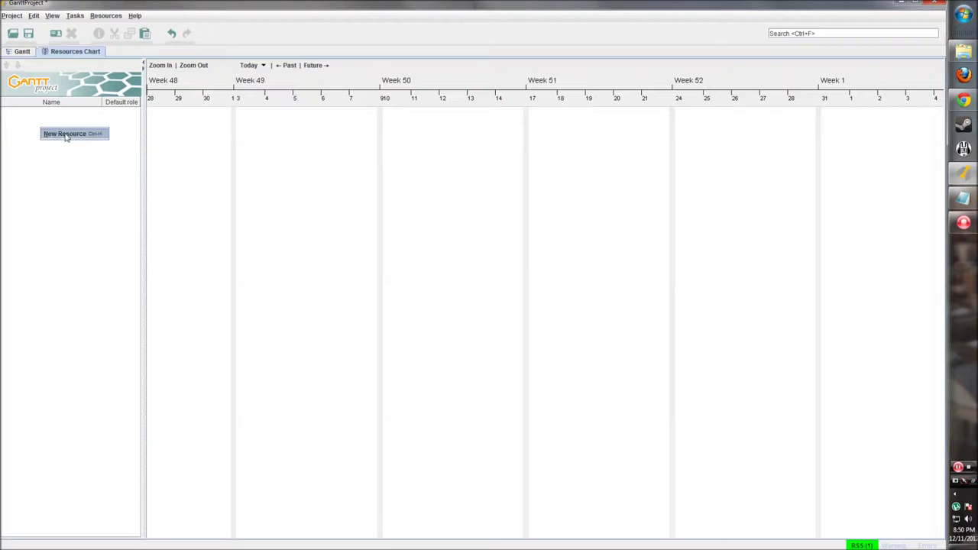
left_click(68, 184)
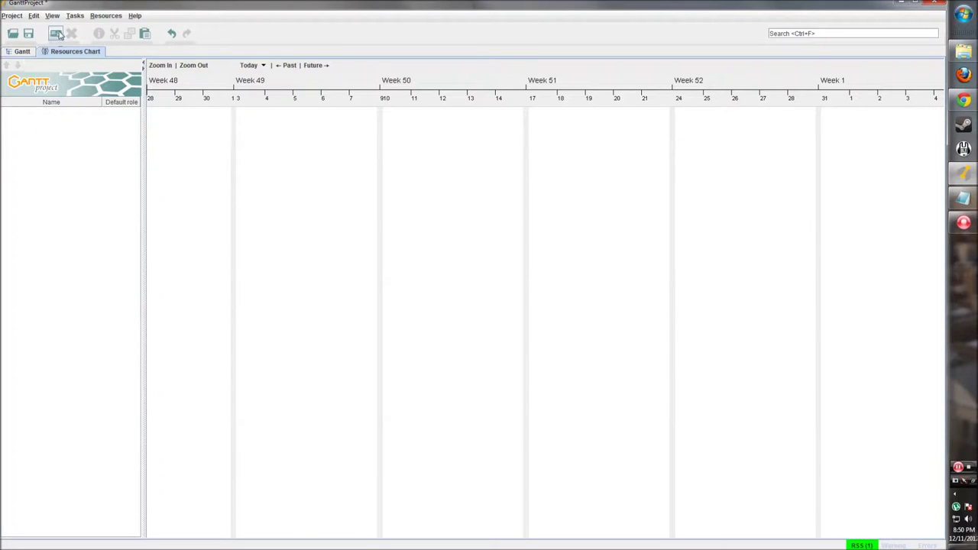
left_click(55, 33)
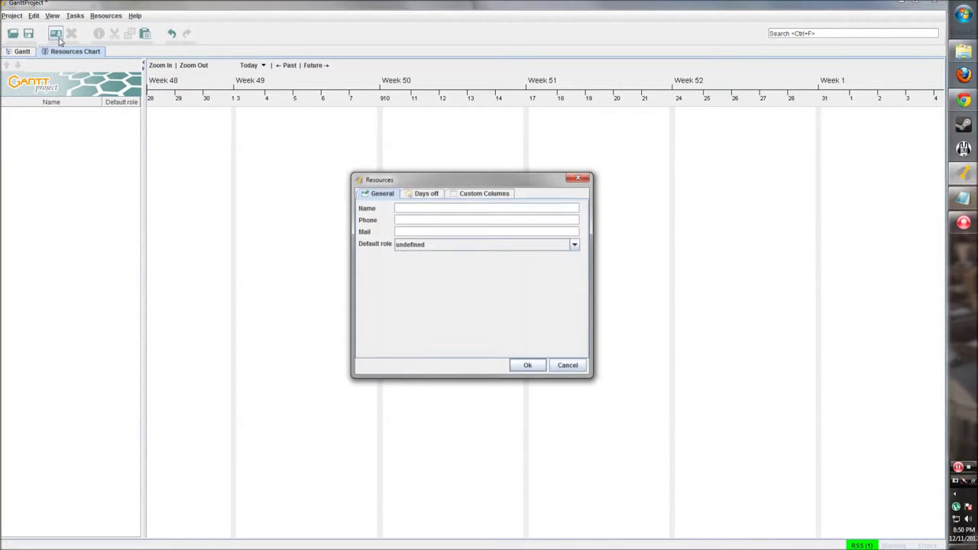
Step: Enter the new resource's name, phone number and e-mail address
left_click_drag(385, 181, 325, 150)
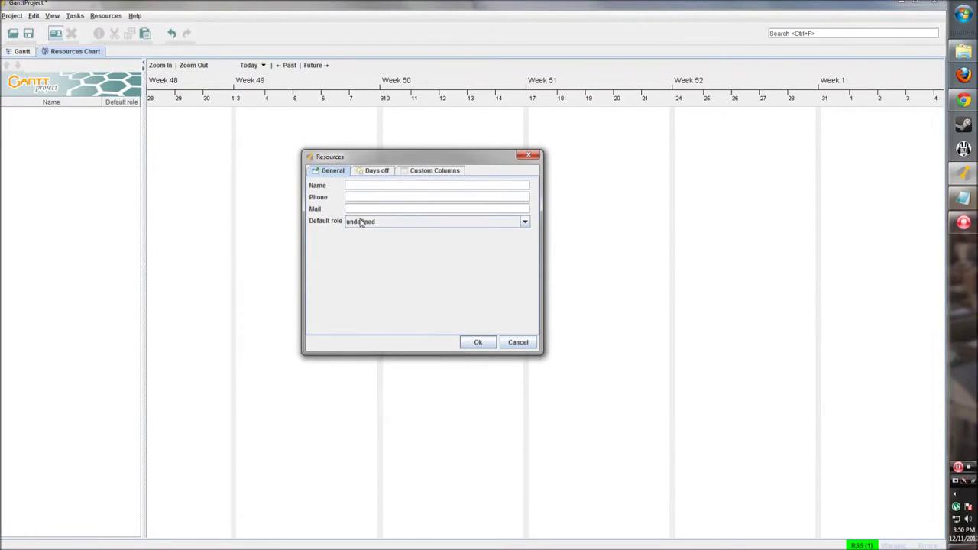
left_click_drag(457, 159, 547, 157)
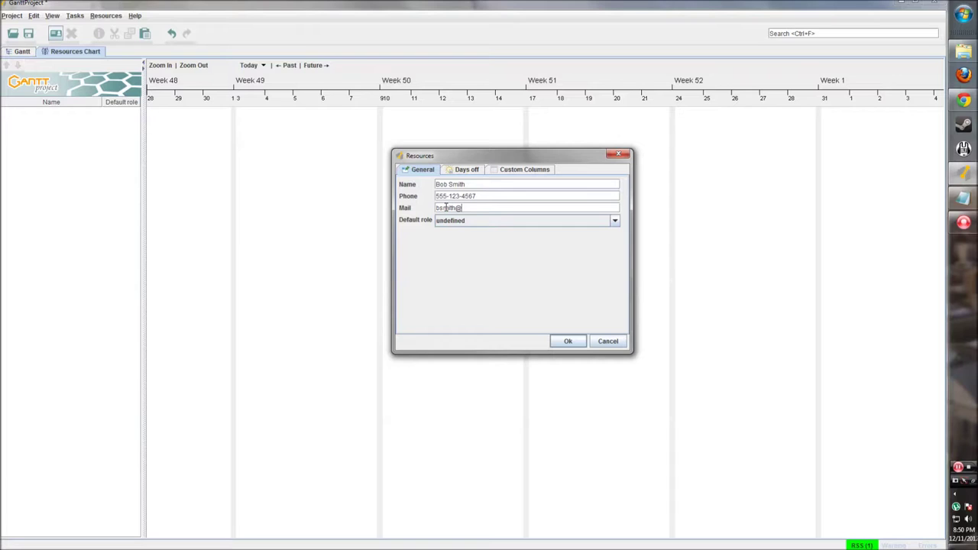
type("ecompany.com")
Step: Leave the Default role as undefined and go to the resource's Days off page
left_click(612, 220)
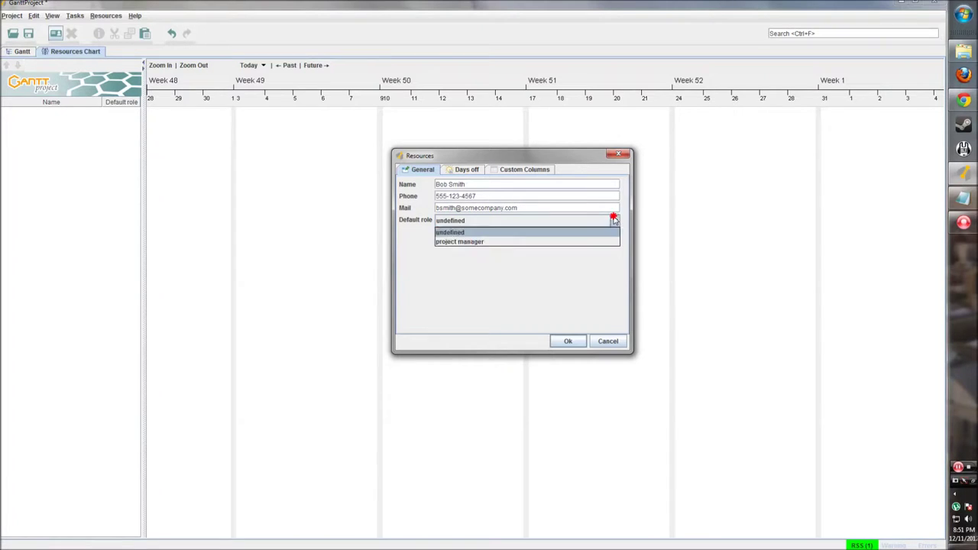
left_click(461, 258)
left_click(465, 221)
left_click(469, 232)
left_click(616, 222)
left_click(471, 250)
left_click(478, 222)
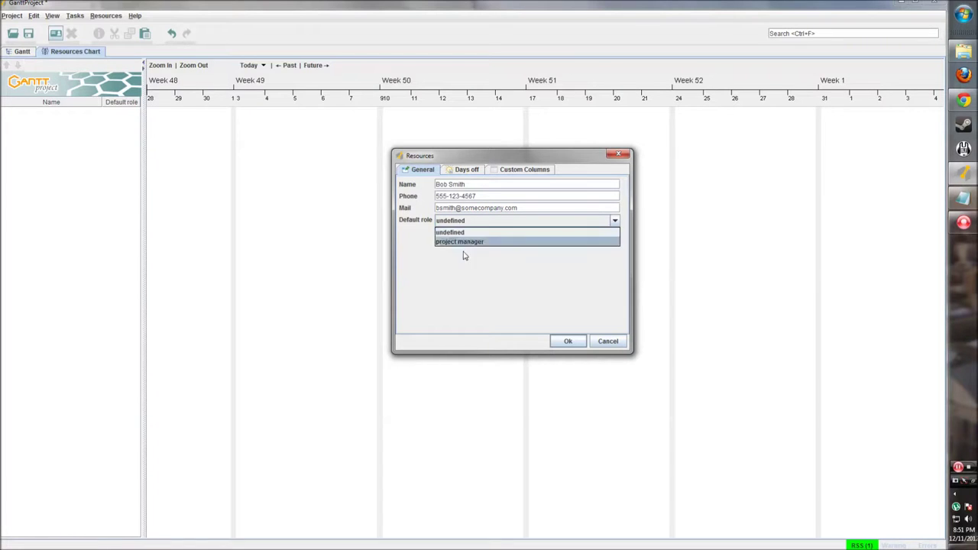
left_click(463, 258)
left_click(464, 225)
left_click(457, 233)
left_click(459, 173)
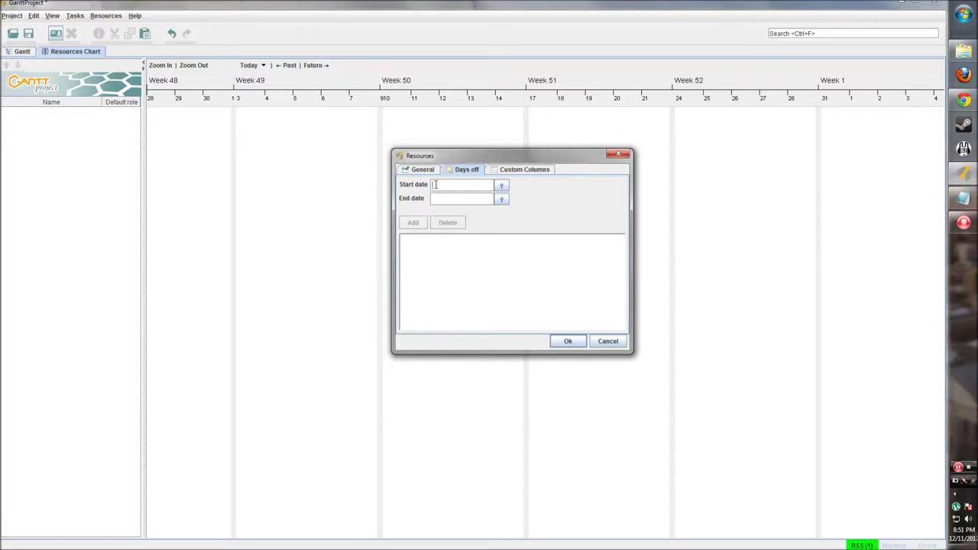
Step: Open the Custom Fields Manager from the resource's Custom Columns tab
left_click(450, 185)
left_click(501, 170)
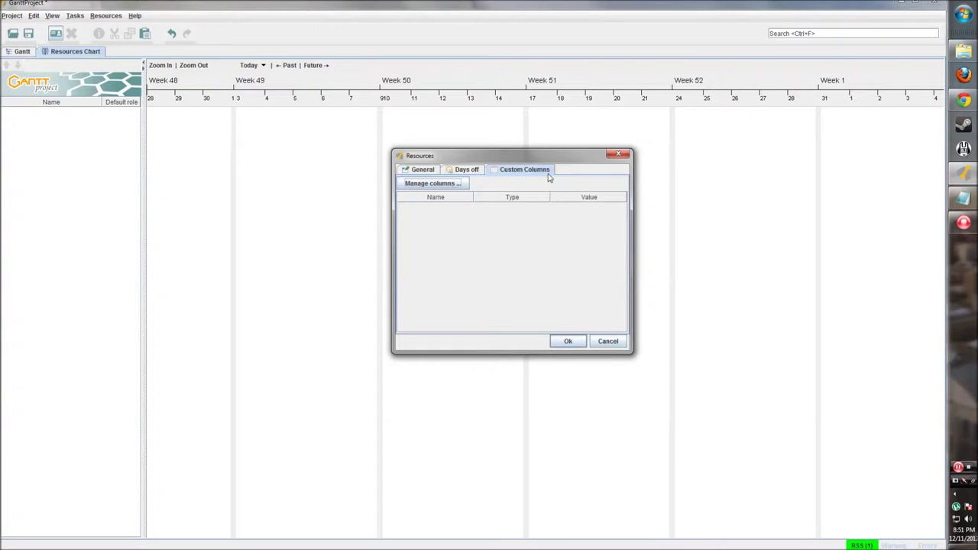
left_click(448, 186)
Step: Add a Full Time custom column of type Boolean with default value True
left_click_drag(440, 216, 525, 161)
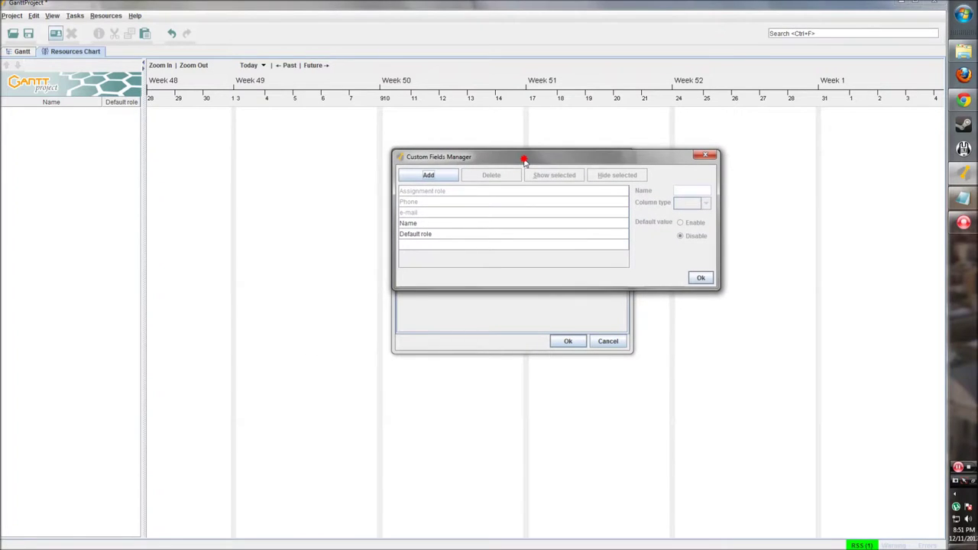
left_click(437, 177)
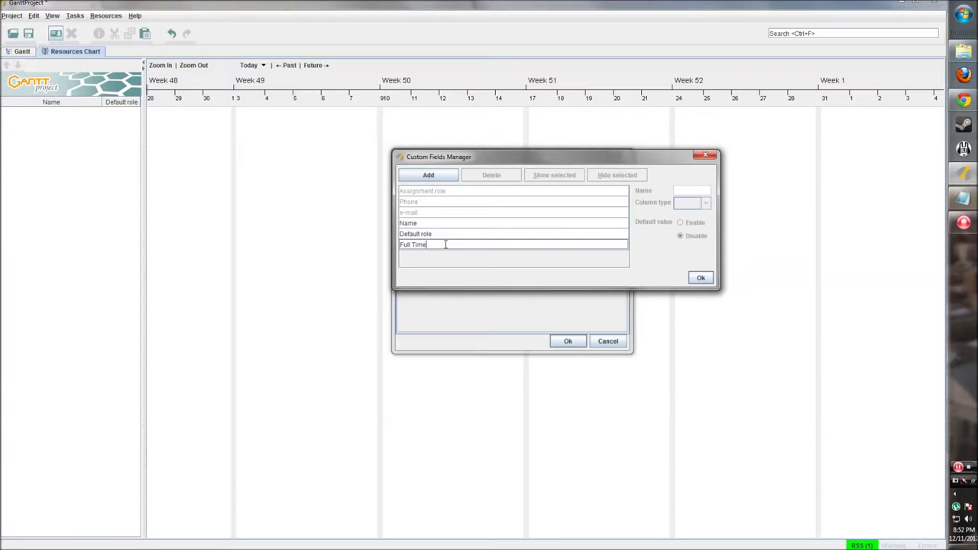
left_click(700, 278)
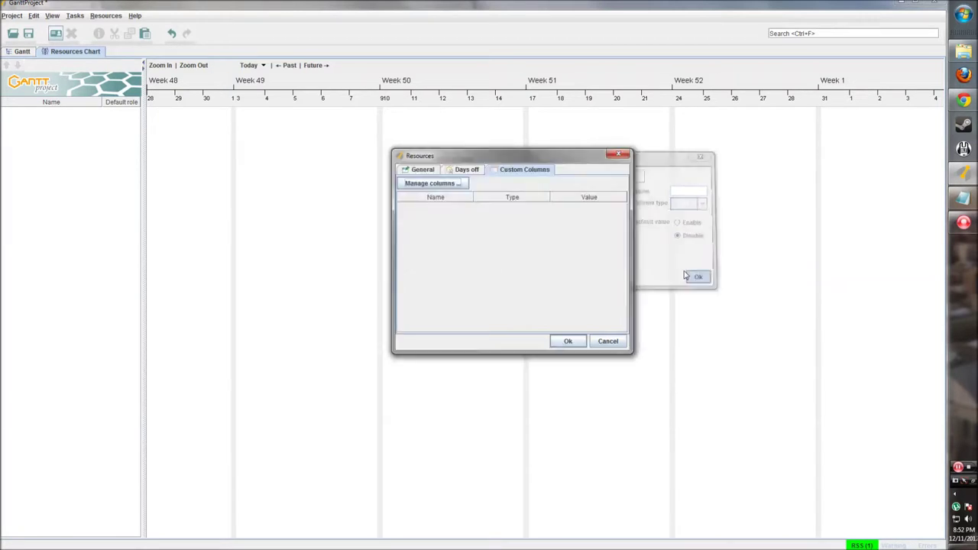
left_click(432, 184)
left_click(379, 291)
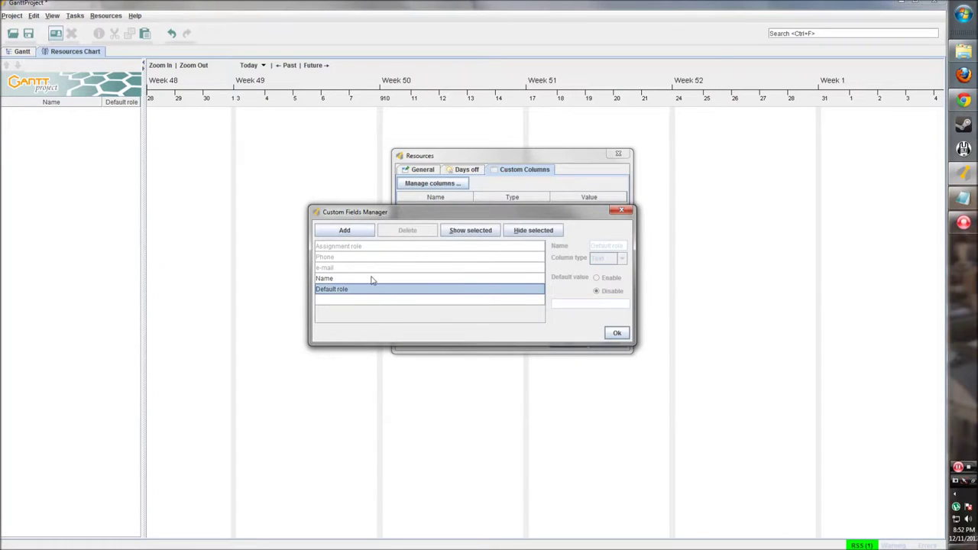
left_click(346, 240)
left_click(358, 317)
type("F")
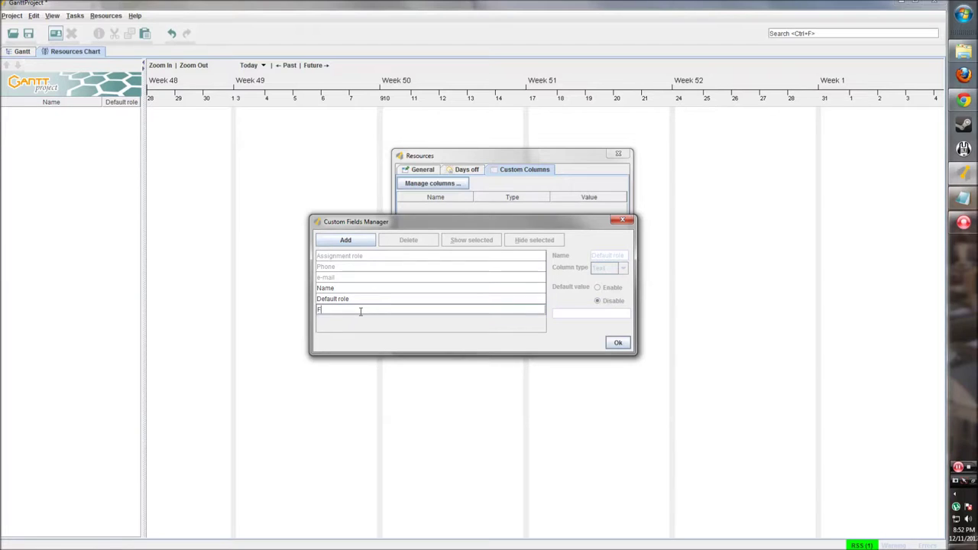
type("ull Time")
left_click(416, 299)
left_click(404, 309)
left_click(623, 269)
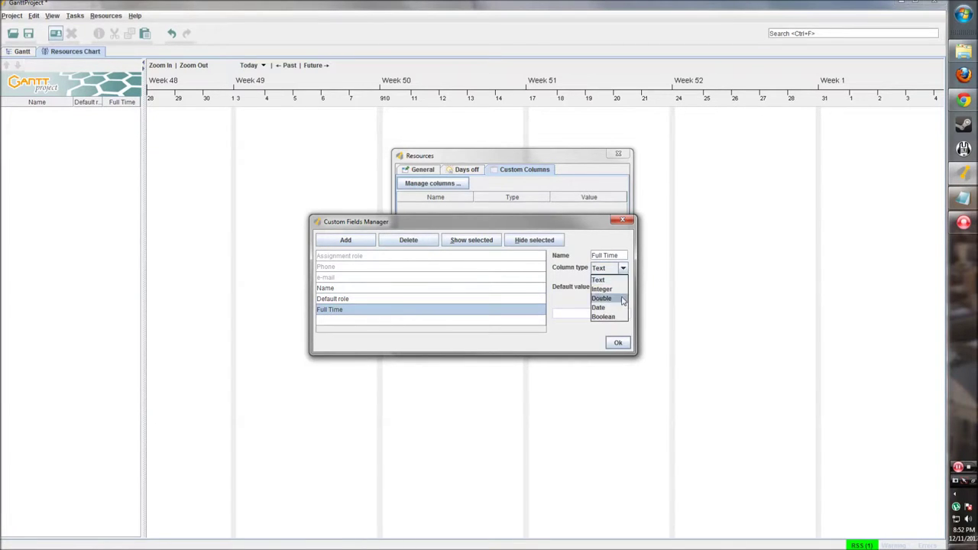
left_click(608, 317)
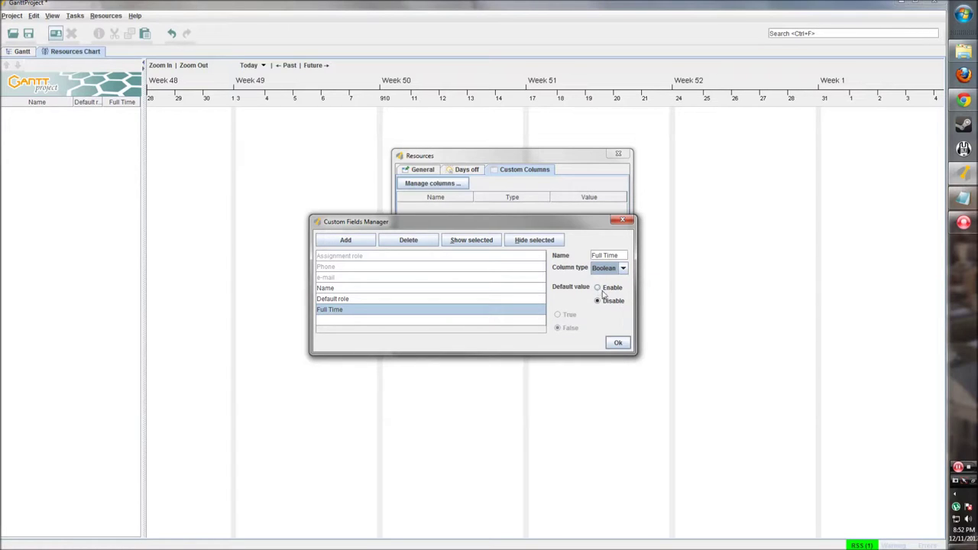
left_click(599, 288)
left_click(559, 314)
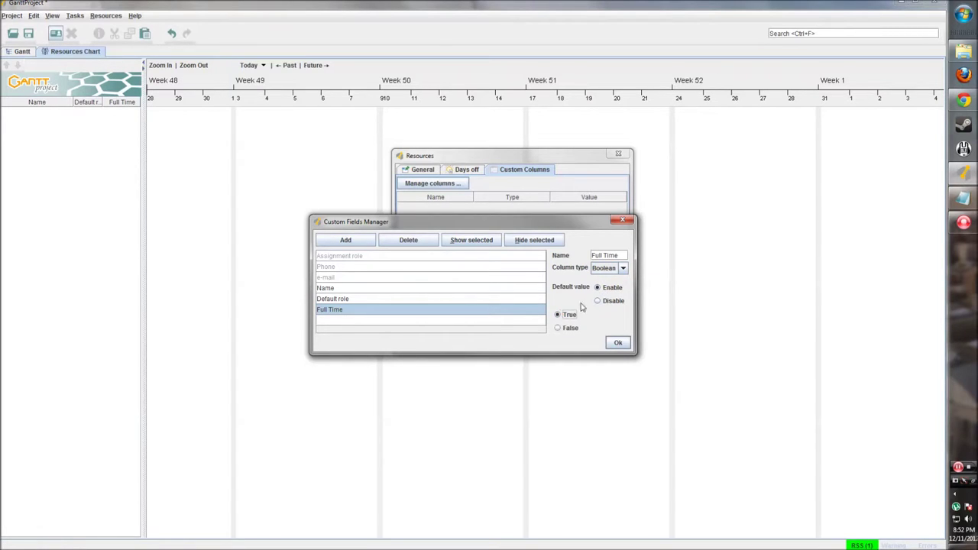
left_click(477, 327)
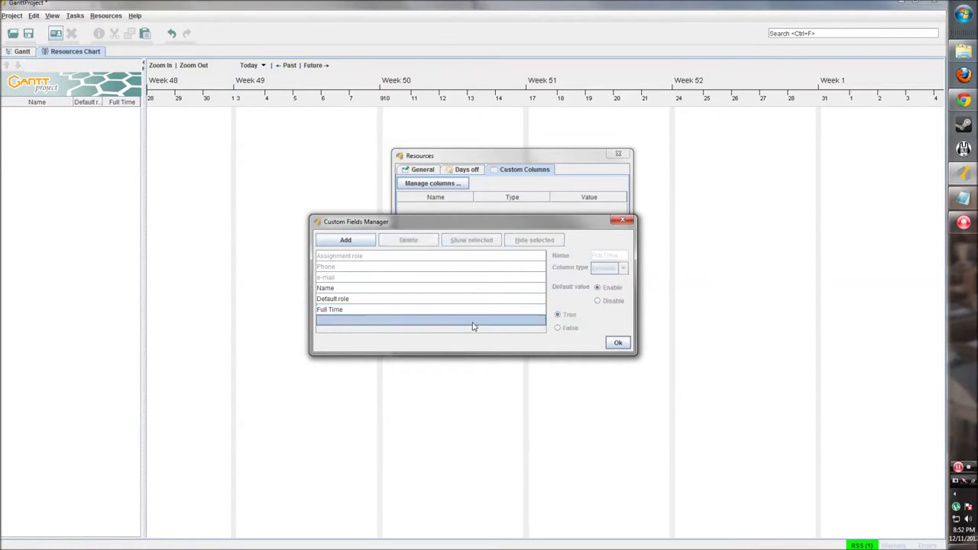
Step: Add a Department Text column with default Development and confirm the custom fields
left_click(345, 240)
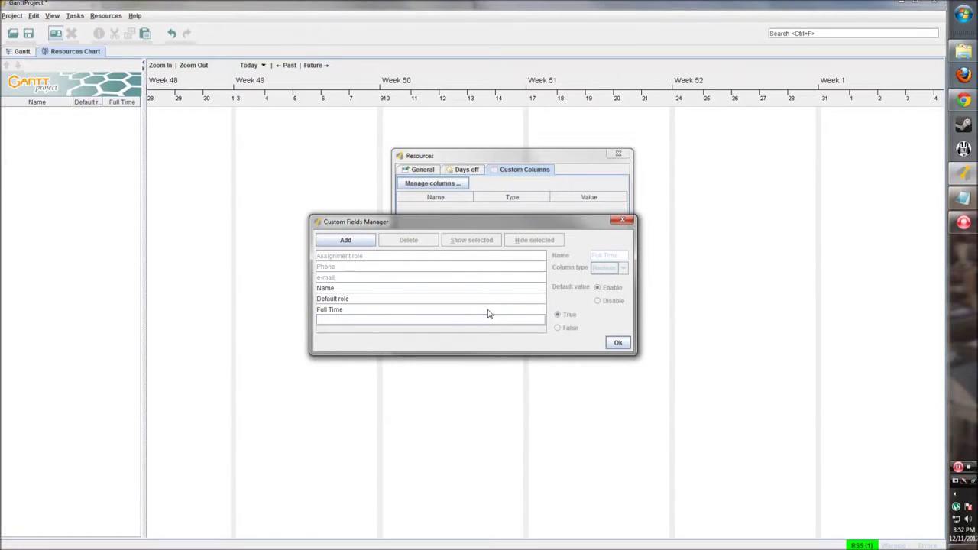
type("Department")
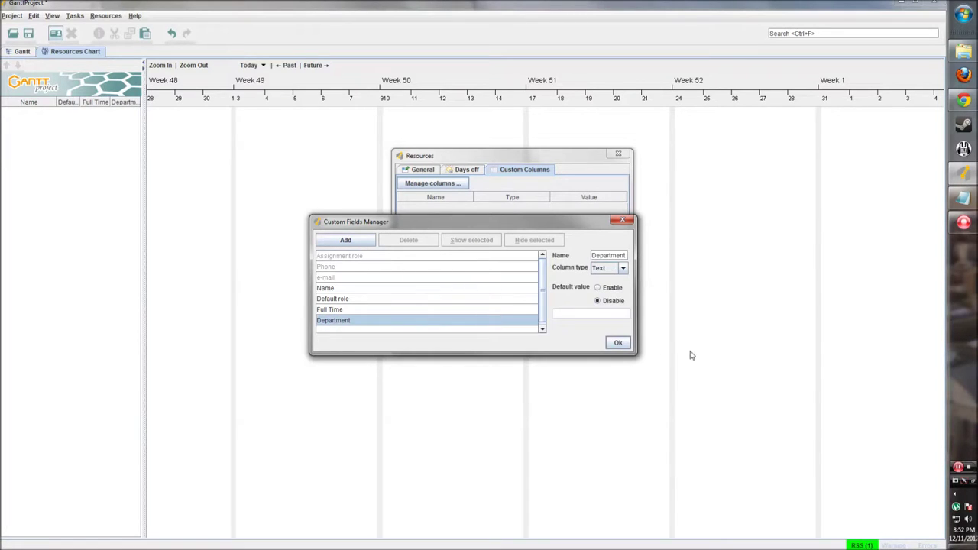
left_click(611, 268)
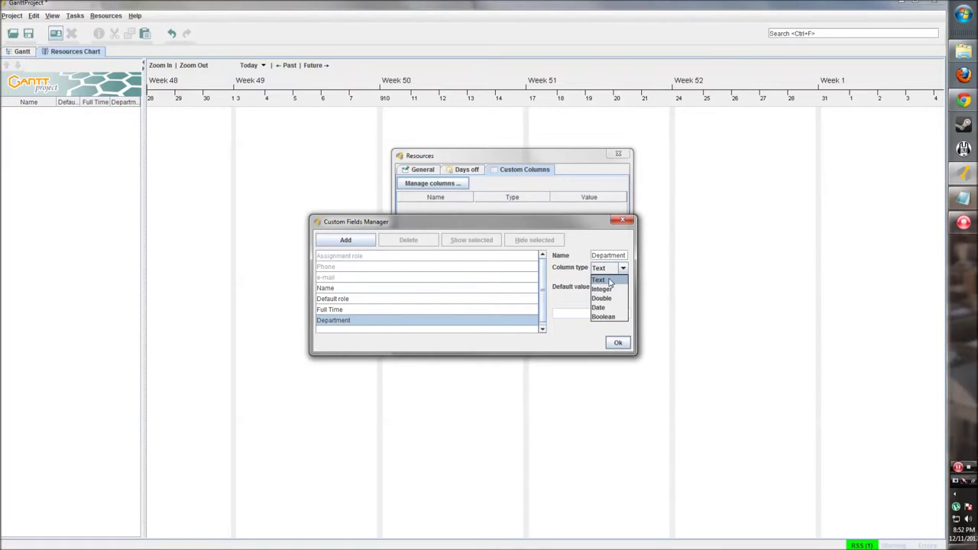
left_click(608, 281)
left_click(599, 288)
left_click(579, 313)
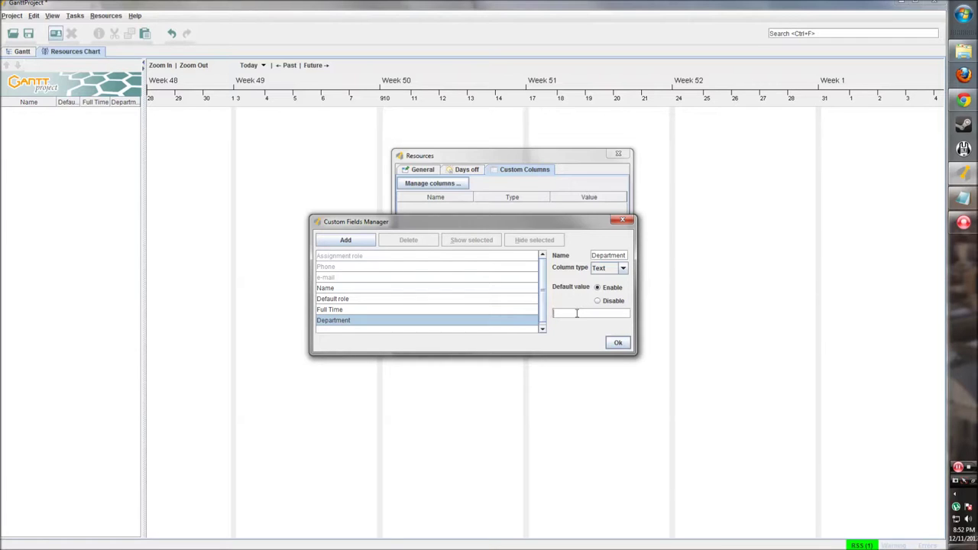
type("Development")
left_click(483, 311)
left_click(484, 321)
left_click(625, 344)
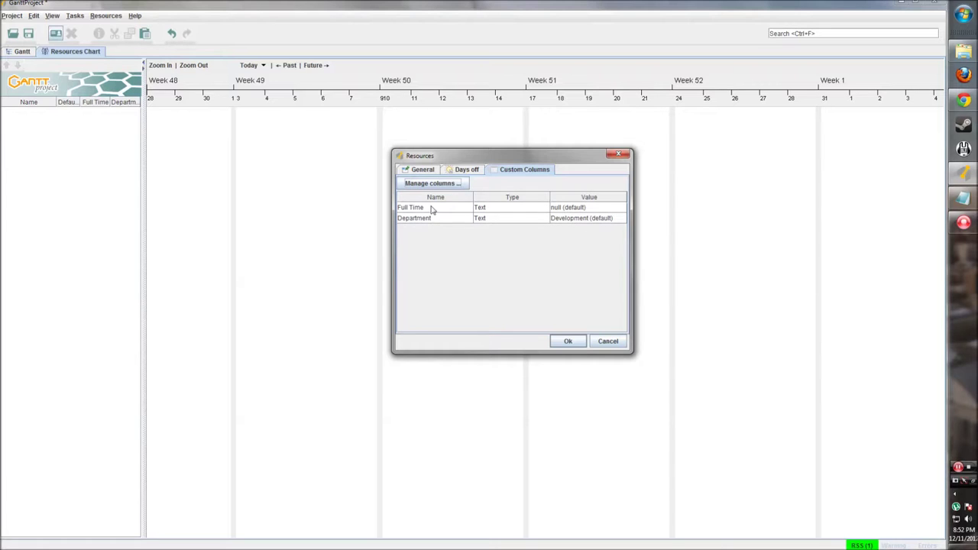
left_click(431, 171)
Step: Save the new resource from its properties dialog
left_click(508, 169)
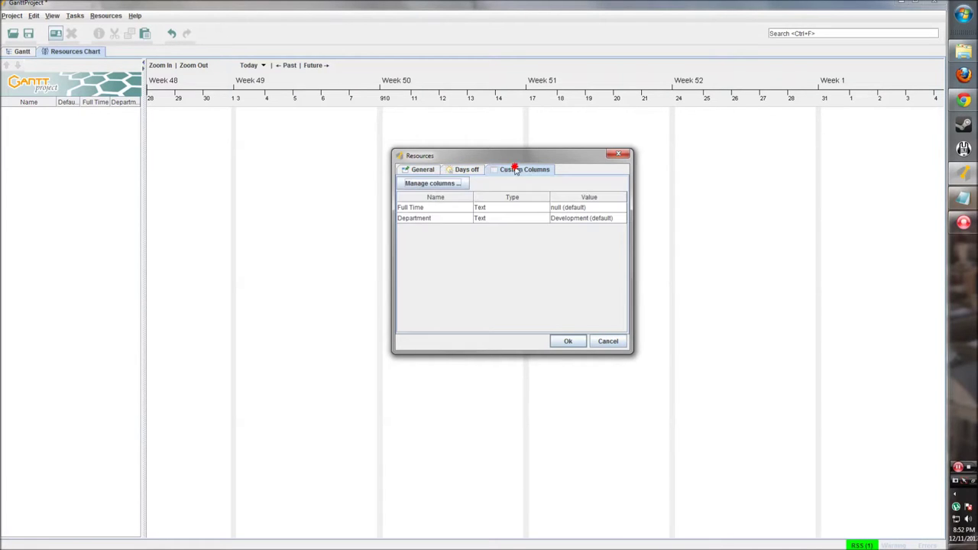
left_click(427, 173)
left_click(569, 341)
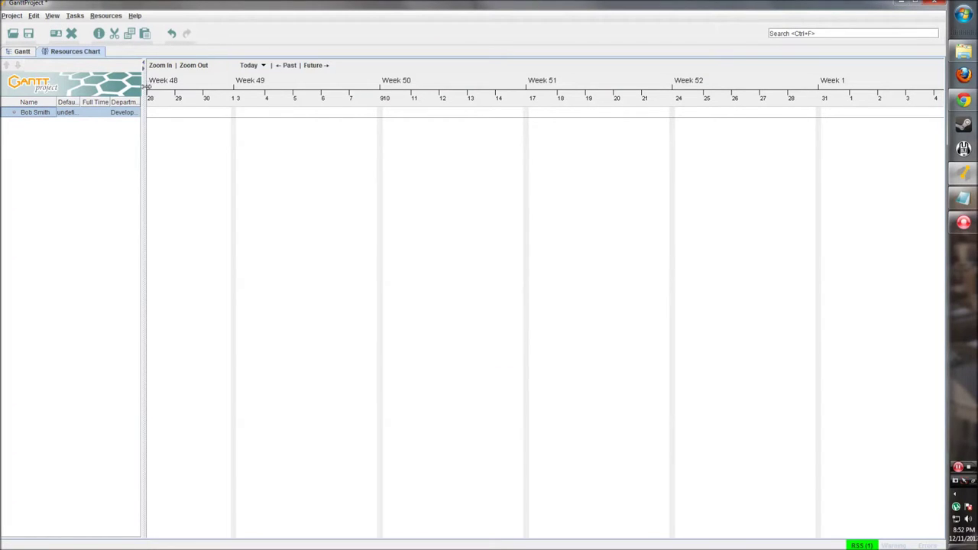
Step: Widen the resource table and Default role column, and set the resource's Full Time cell to 1
left_click_drag(144, 86, 207, 91)
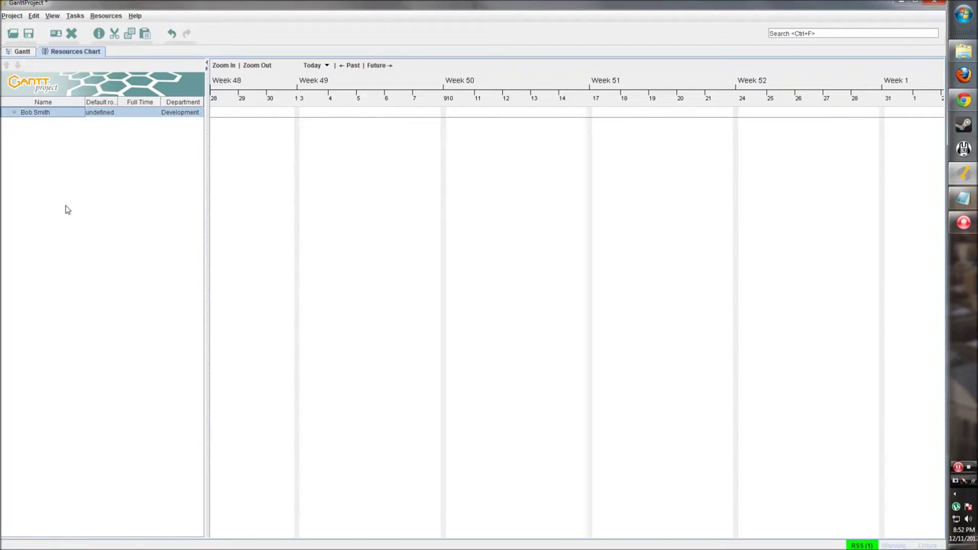
left_click_drag(118, 102, 125, 102)
left_click(145, 112)
double_click(145, 112)
left_click(137, 140)
double_click(145, 113)
type("1")
key("Return")
left_click_drag(206, 138, 222, 134)
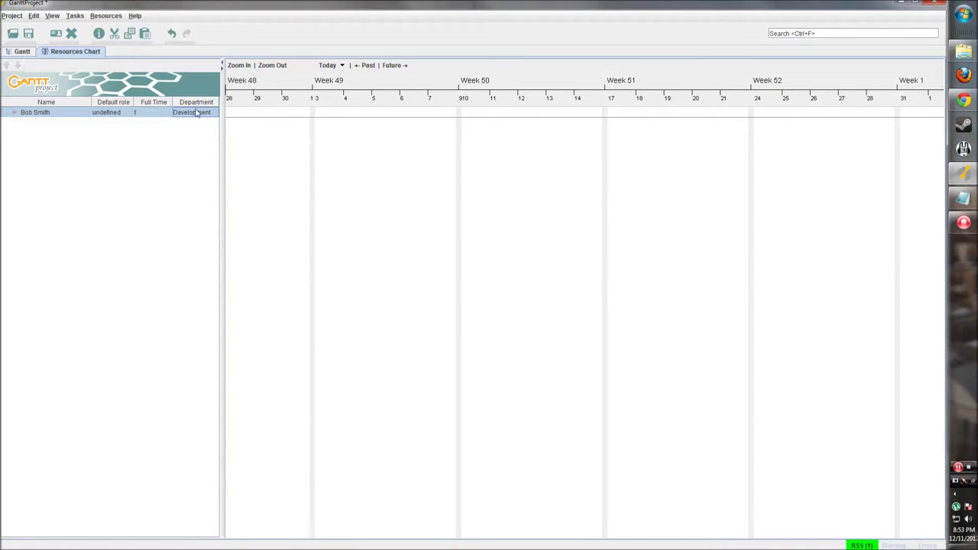
left_click(48, 113)
Step: Review the resource's context actions and switch between the Gantt and Resources charts
right_click(22, 114)
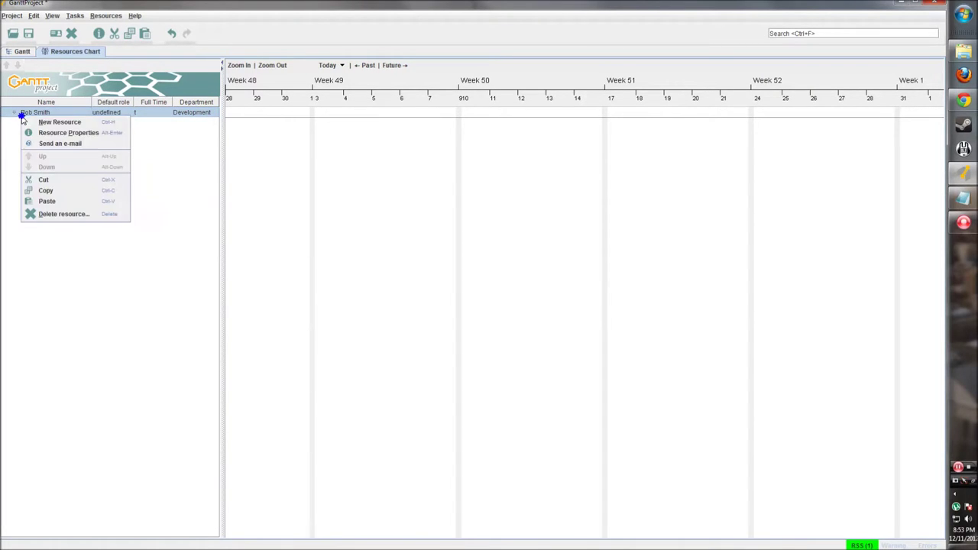
left_click(98, 260)
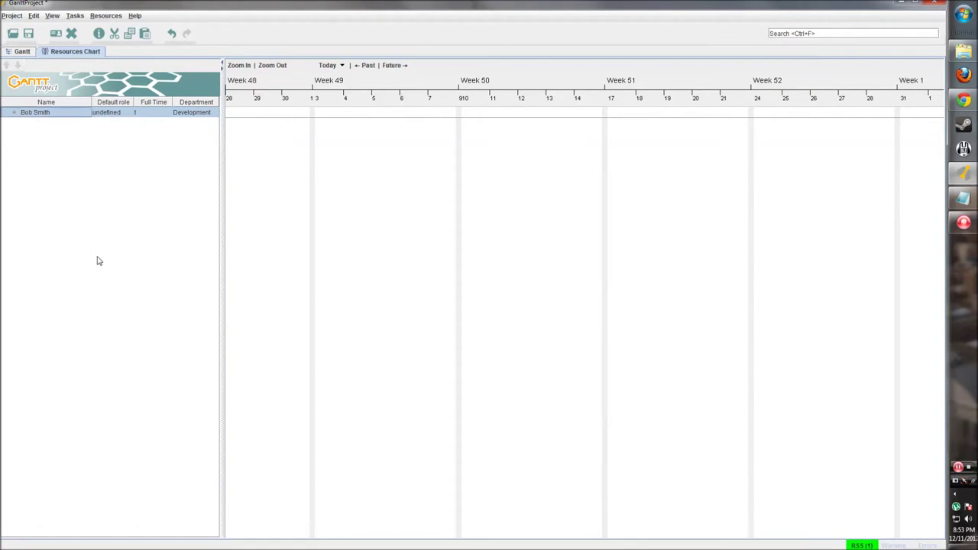
right_click(48, 112)
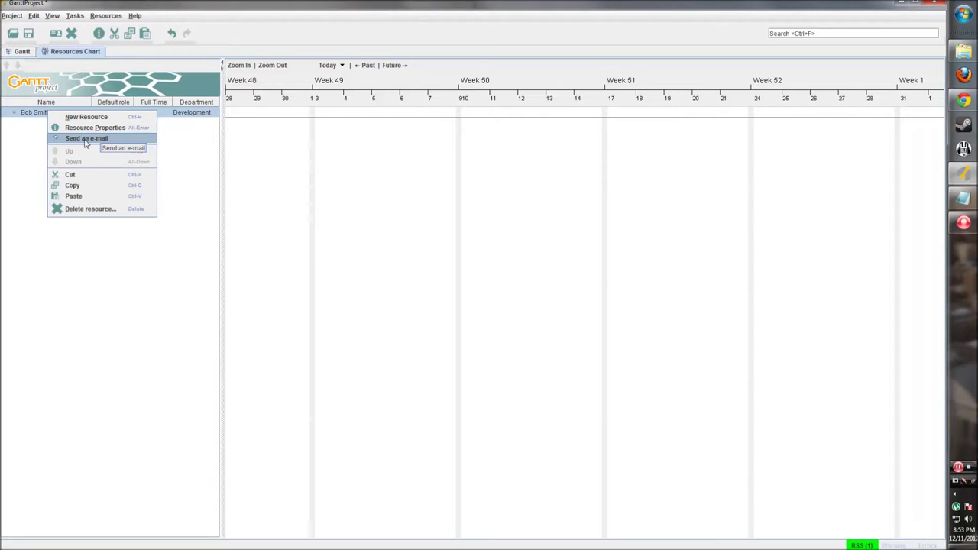
left_click(31, 126)
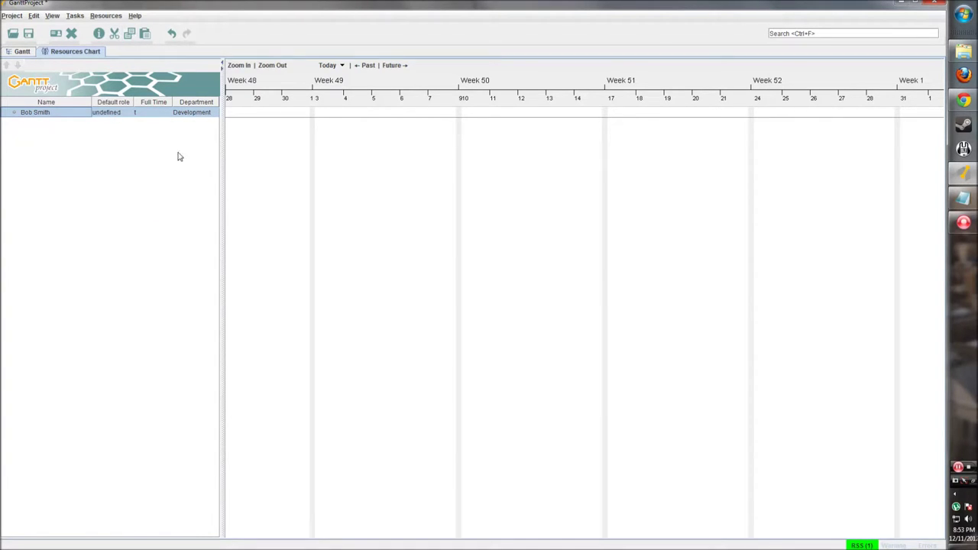
left_click(15, 52)
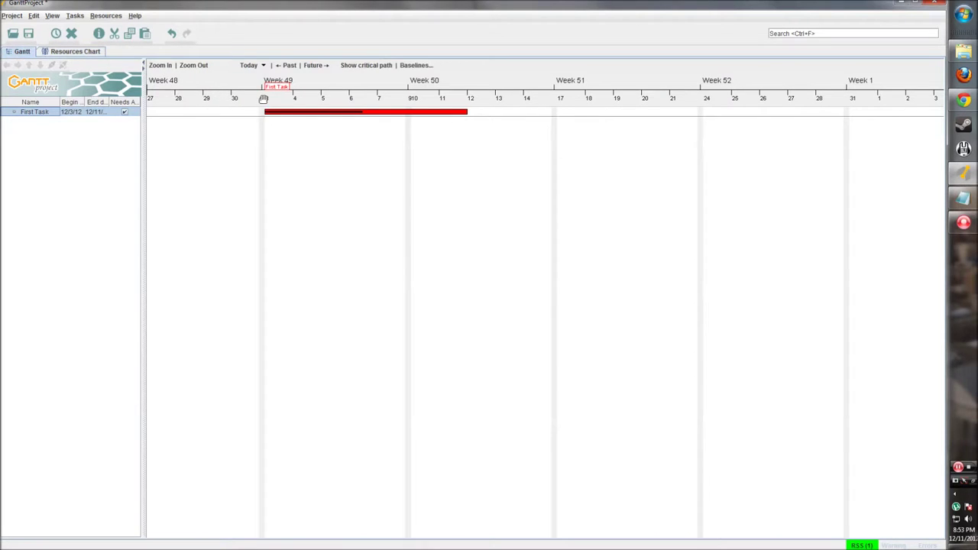
left_click(90, 53)
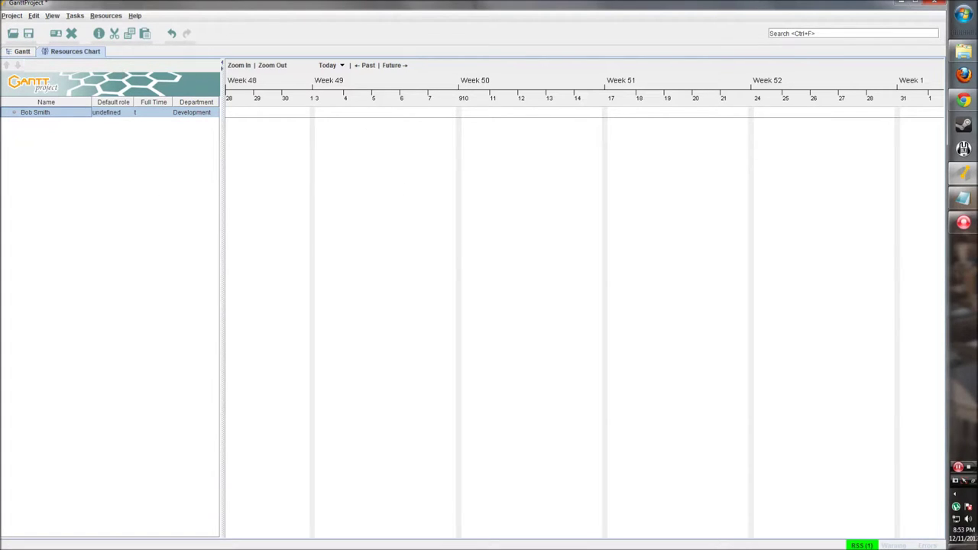
left_click(11, 16)
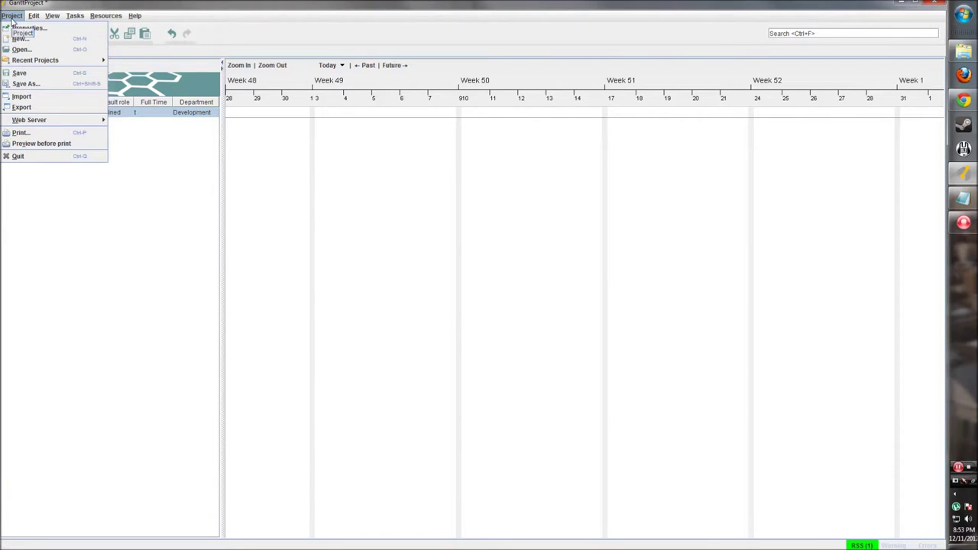
Step: Start a new project unsaved: name Tutorial Project, organization Somecompany, description 'This is a tutorial project.'
left_click(43, 39)
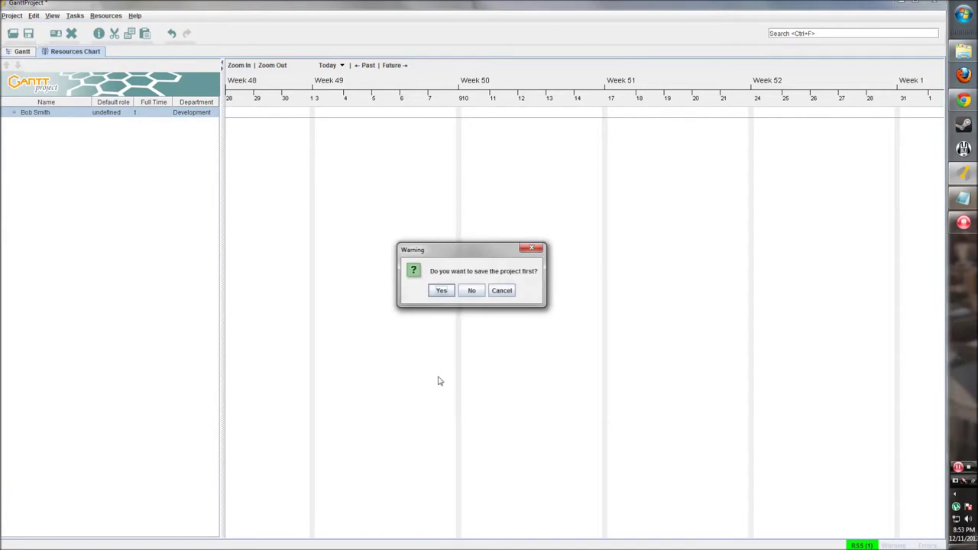
left_click(473, 290)
left_click_drag(463, 205, 386, 196)
left_click_drag(484, 202, 384, 207)
type("Tutorial Project")
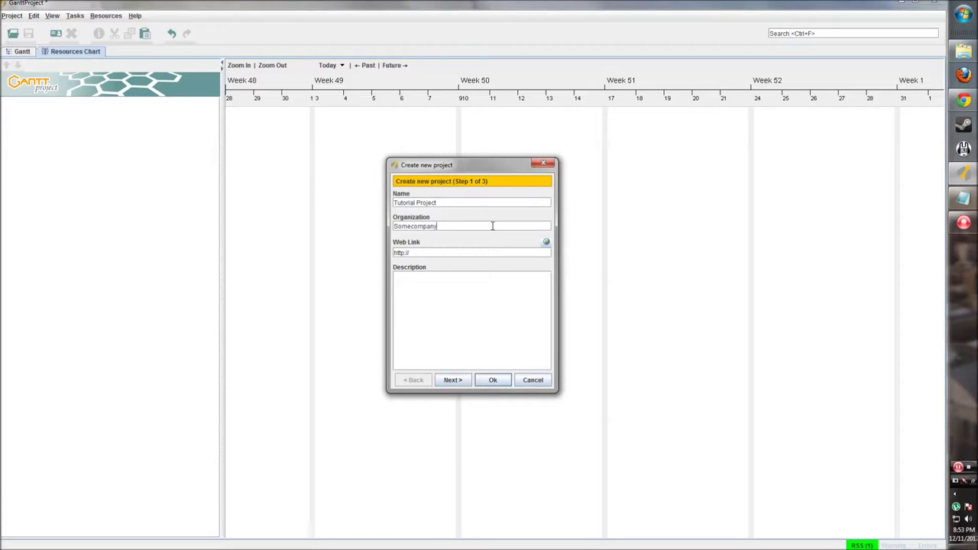
left_click_drag(416, 253, 396, 253)
left_click(413, 253)
left_click(414, 253)
left_click(420, 253)
left_click(441, 288)
left_click(453, 380)
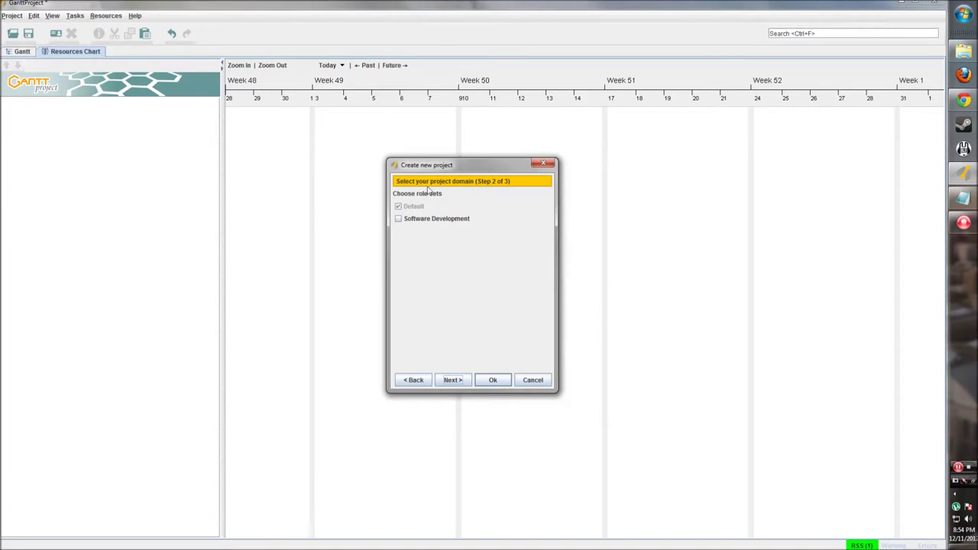
Step: Add the Software Development role set to the new project
mouse_move(398, 209)
left_click(399, 220)
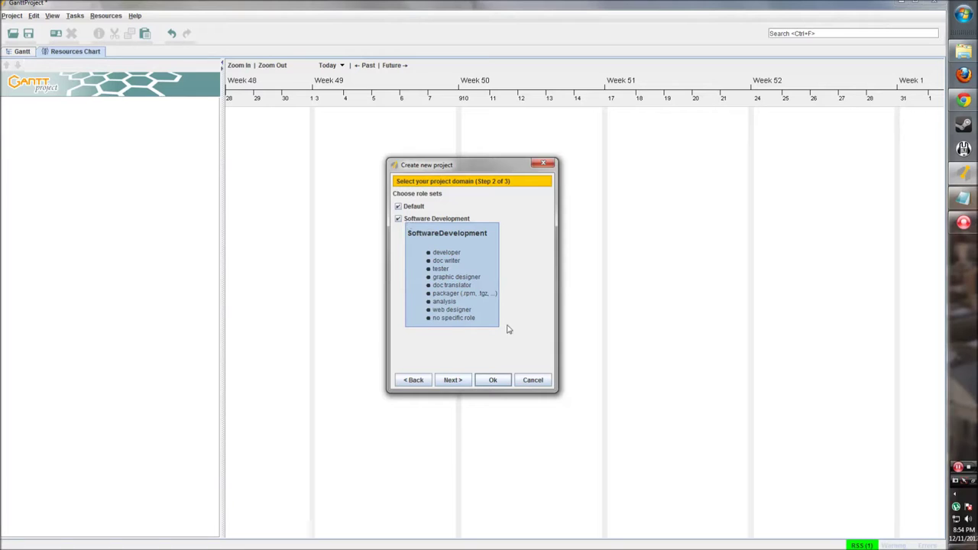
left_click(457, 380)
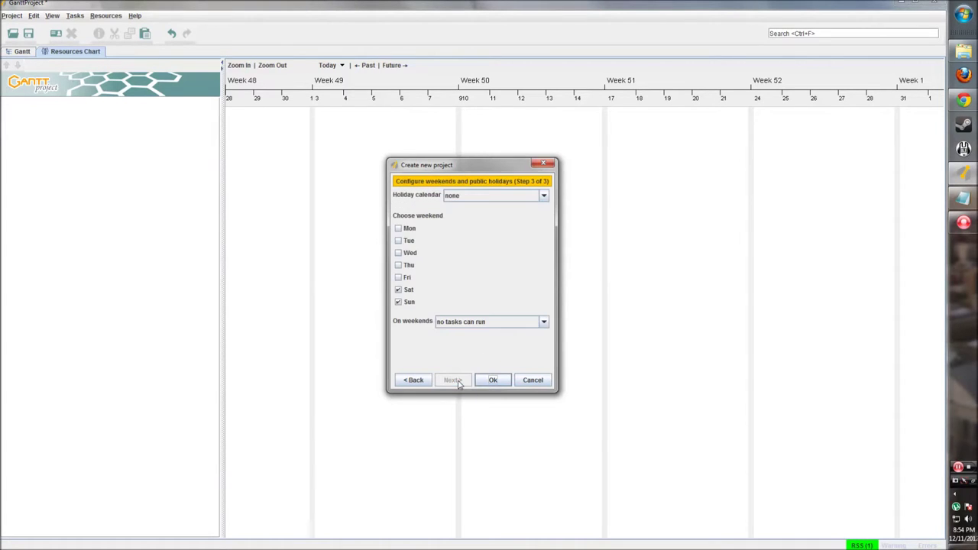
Step: Use the United States holiday calendar, keep no tasks running on weekends, and finish
left_click(497, 198)
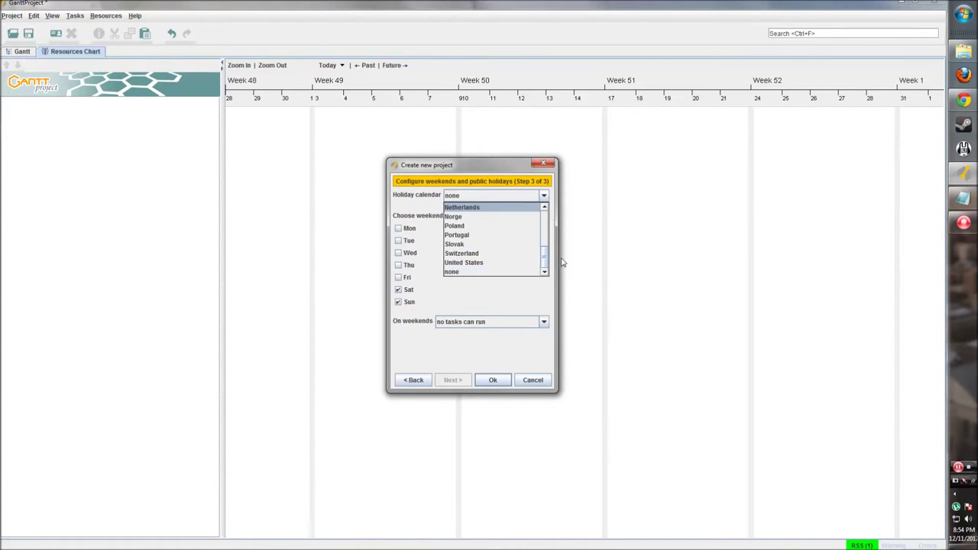
mouse_move(545, 260)
left_mouse_down()
mouse_move(548, 210)
mouse_move(542, 264)
left_mouse_up()
left_click(472, 261)
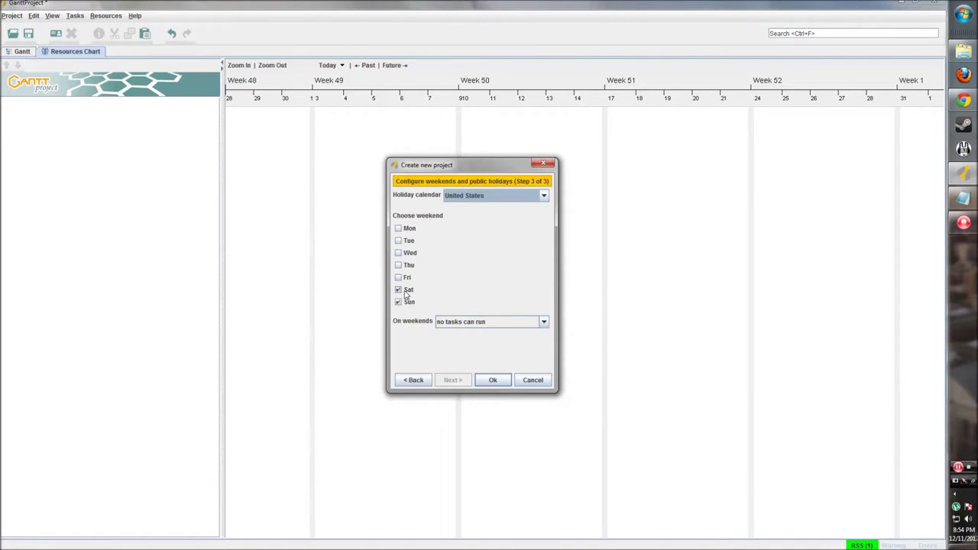
left_click(540, 323)
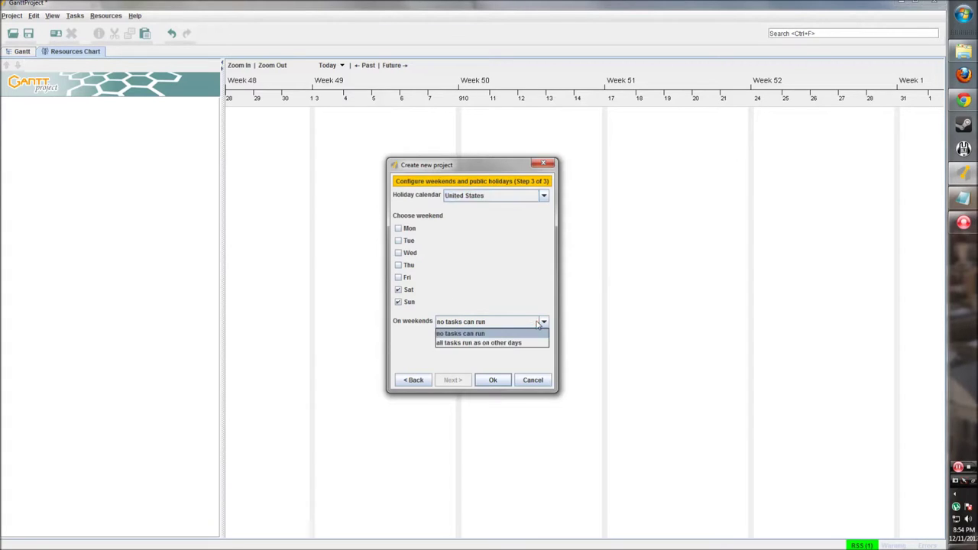
left_click(483, 335)
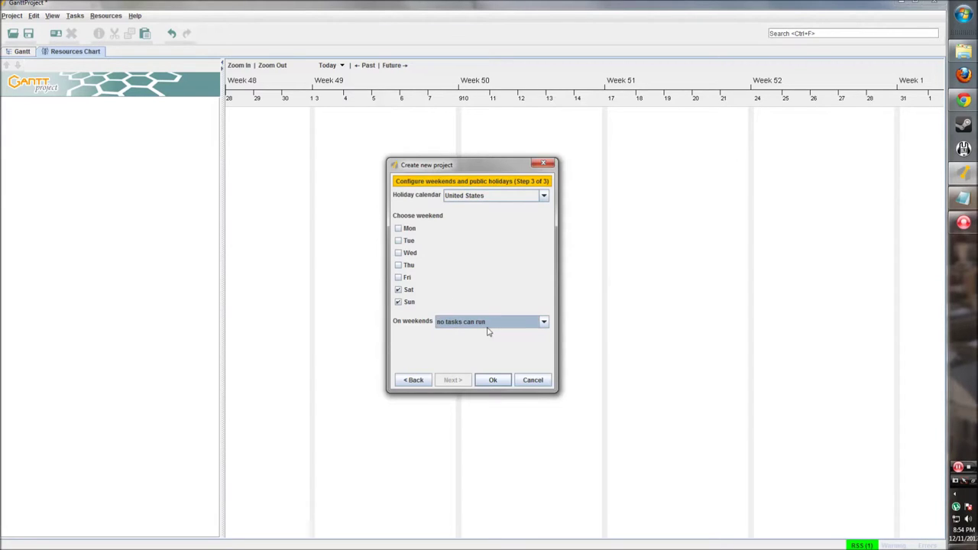
left_click(490, 379)
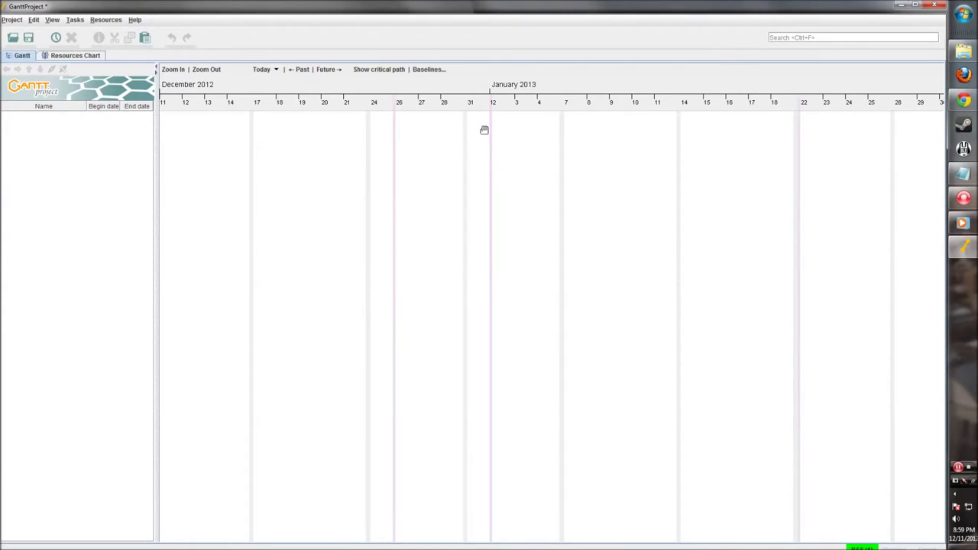
Step: Maximize the window and add tasks 'Design the page' and 'Code html for page'
left_click(915, 6)
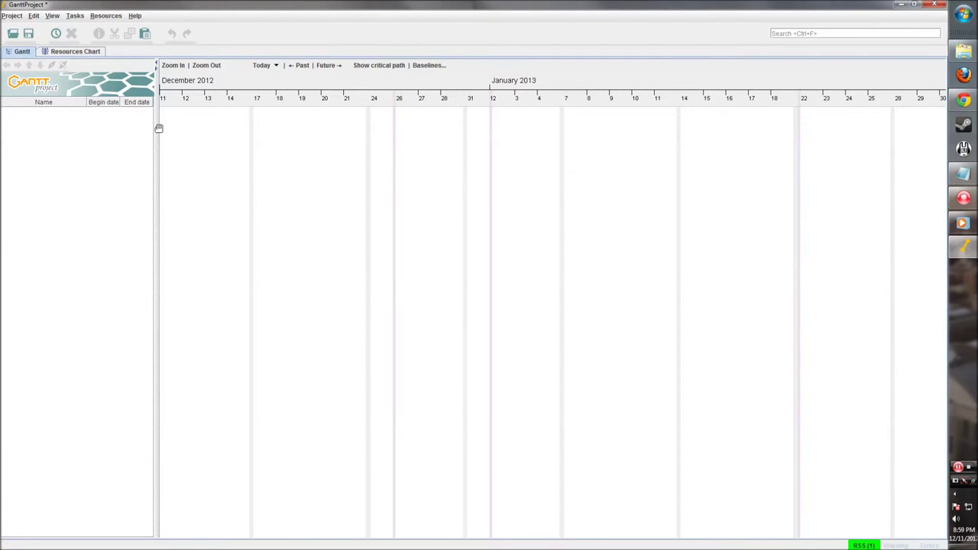
left_click_drag(155, 132, 151, 132)
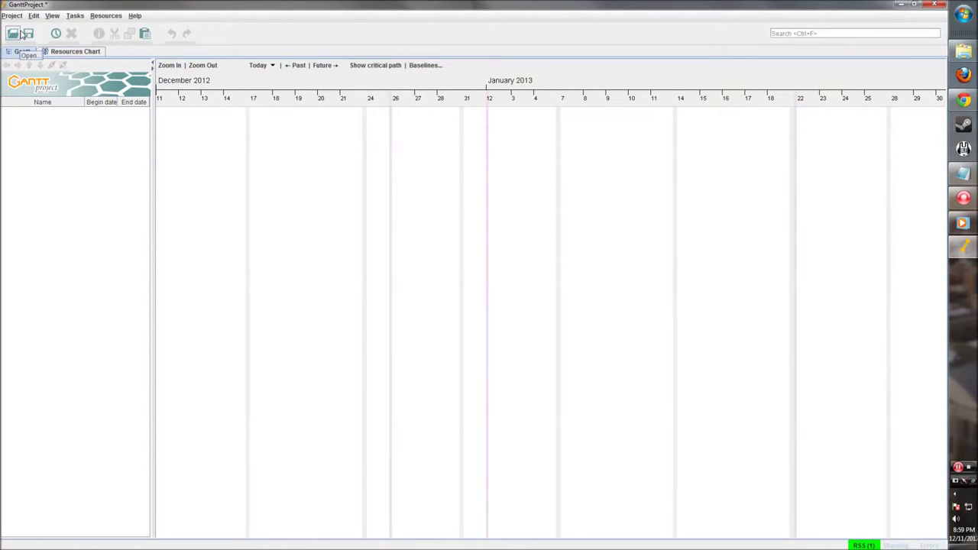
left_click(56, 34)
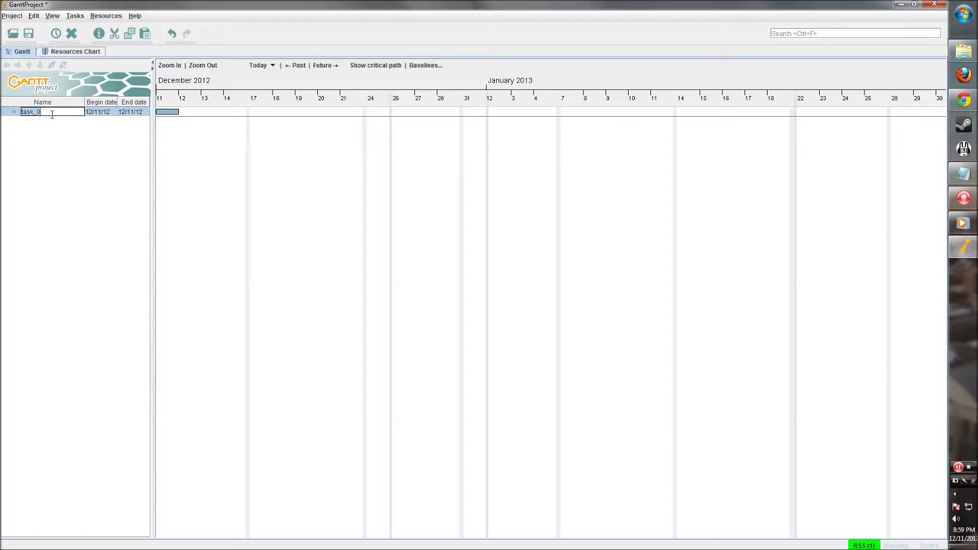
type("De")
key("Return")
right_click(56, 143)
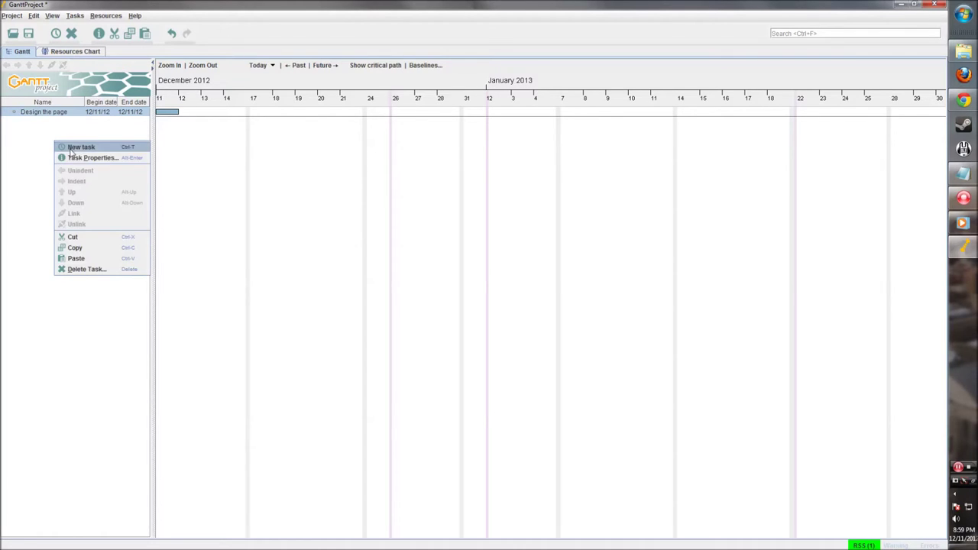
left_click(73, 146)
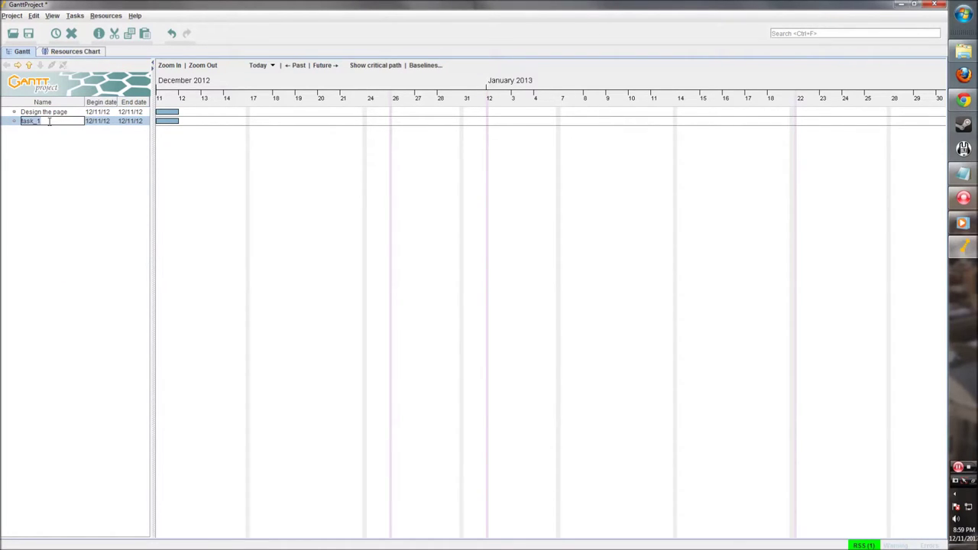
type("Coo")
key("Return")
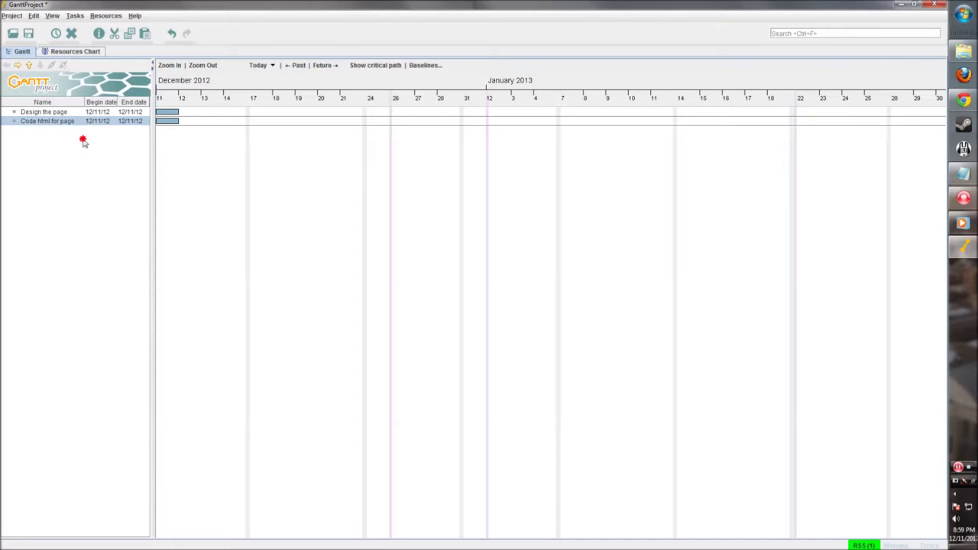
Step: Add tasks 'Code javascript for page' and 'Release the page'
right_click(72, 146)
left_click(126, 151)
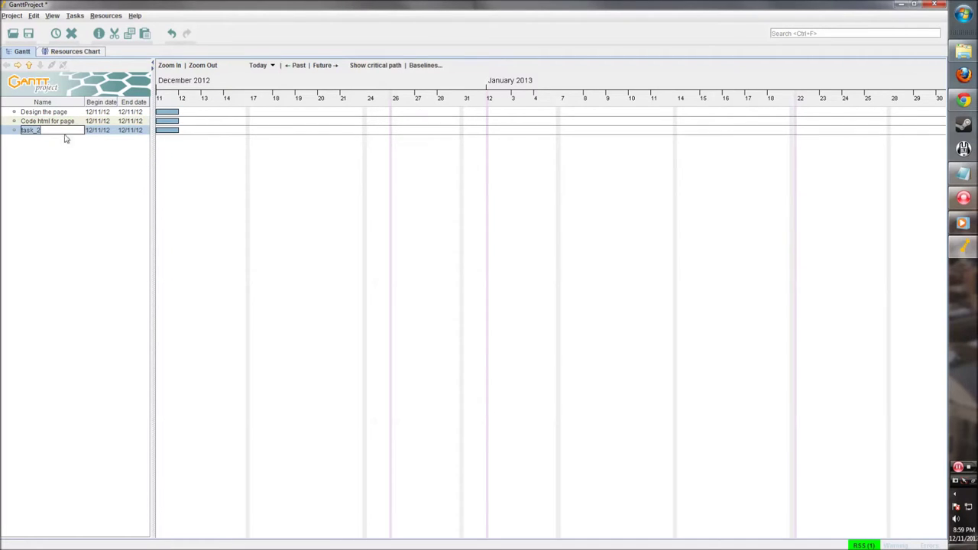
type("Code javascript for page")
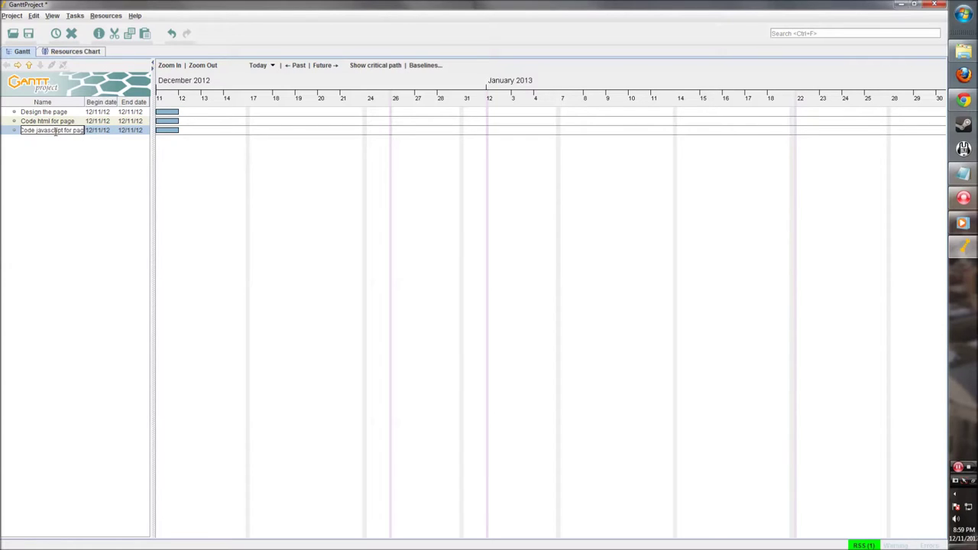
right_click(53, 153)
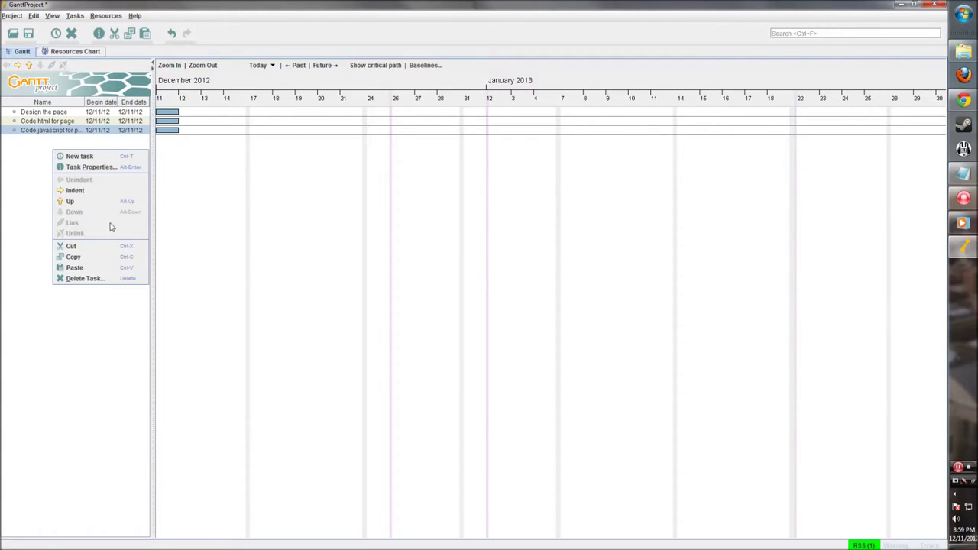
left_click(124, 158)
type("re")
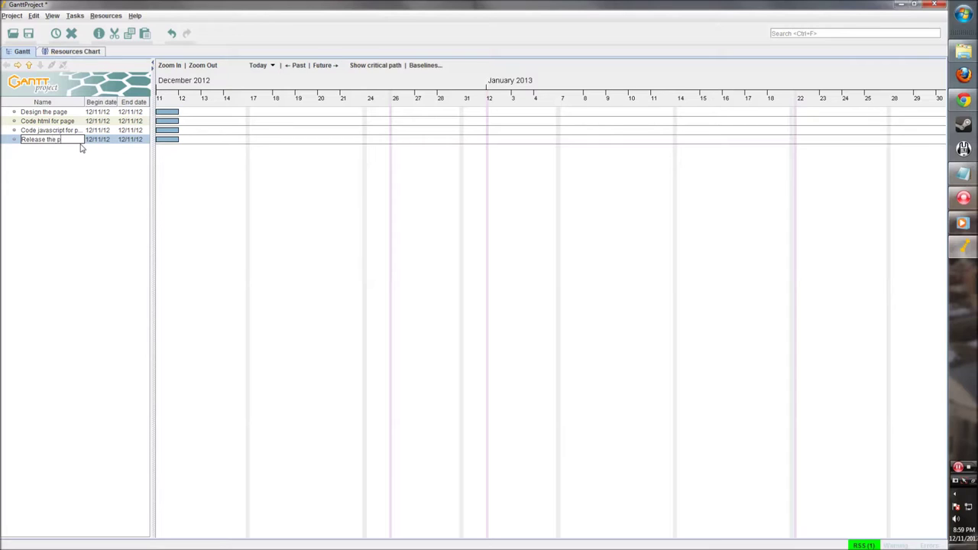
left_click(78, 204)
Step: Stretch the Design the page bar so it ends on 12/14/12
left_click_drag(151, 110, 158, 110)
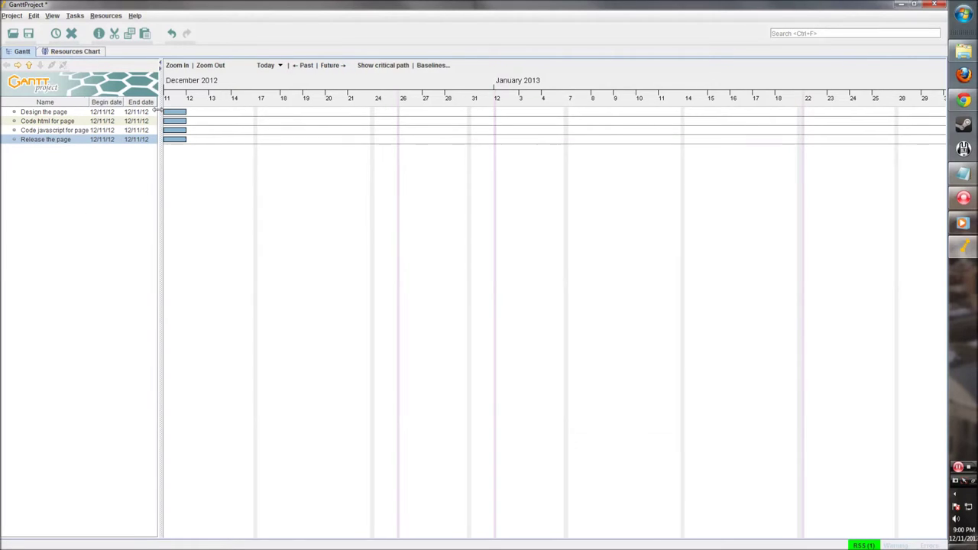
right_click(301, 166)
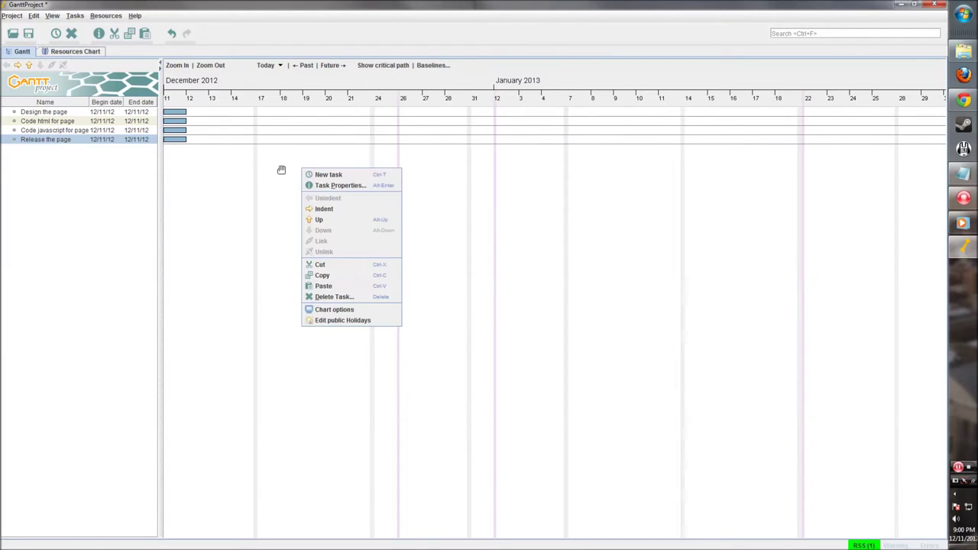
left_click(282, 169)
scroll(243, 178, "left", 1)
left_click_drag(243, 178, 360, 188)
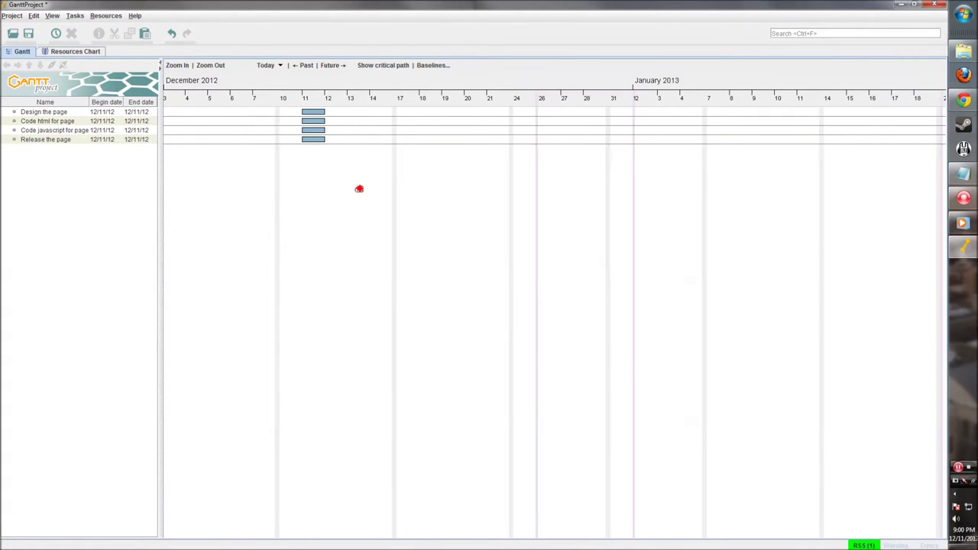
left_click(317, 112)
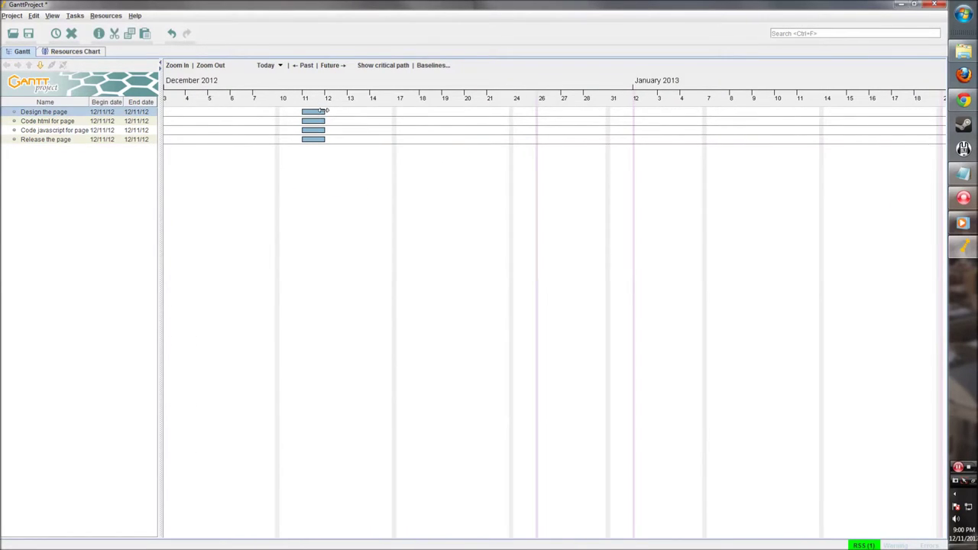
left_click_drag(324, 111, 393, 114)
Step: Give Design the page an Earliest begin constraint of December 12, 2012
right_click(329, 113)
left_click(354, 130)
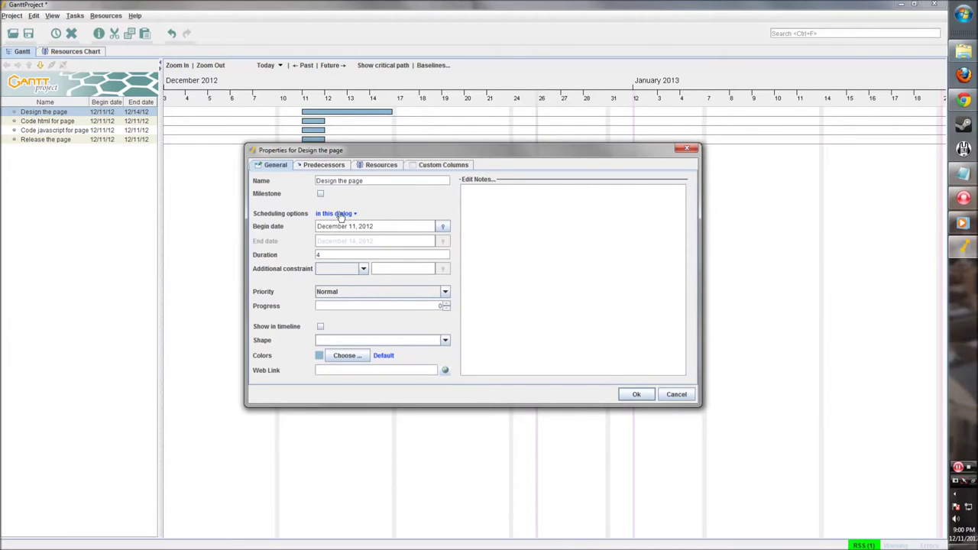
left_click(364, 269)
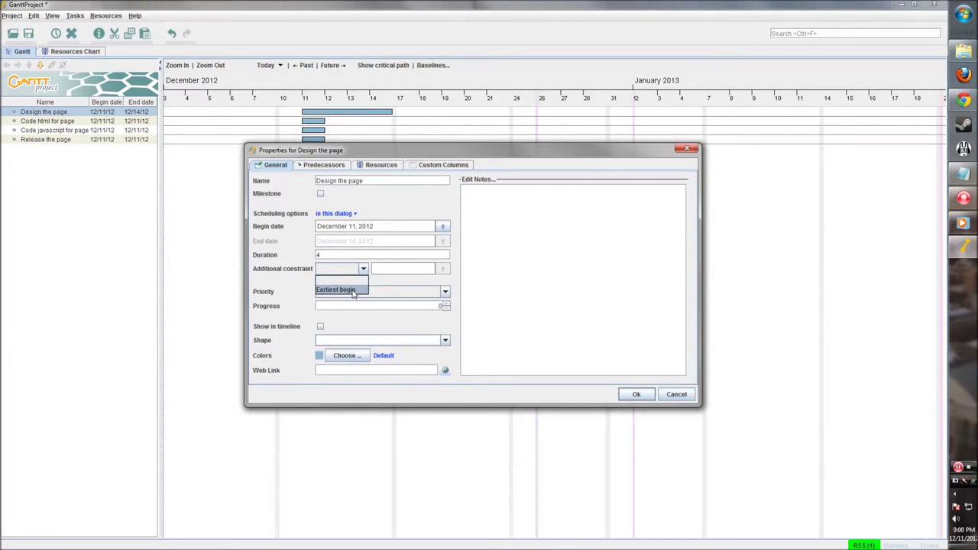
left_click(354, 291)
left_click(430, 268)
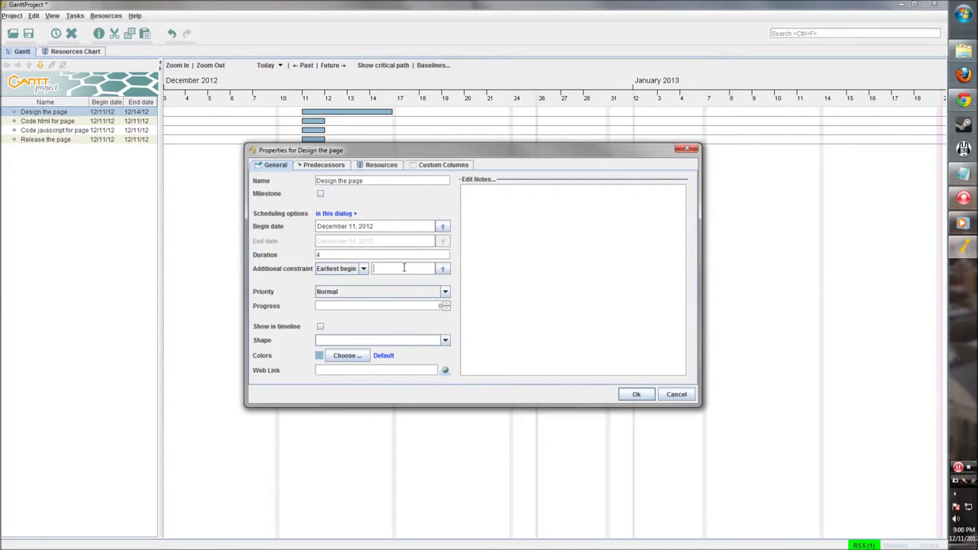
left_click(442, 270)
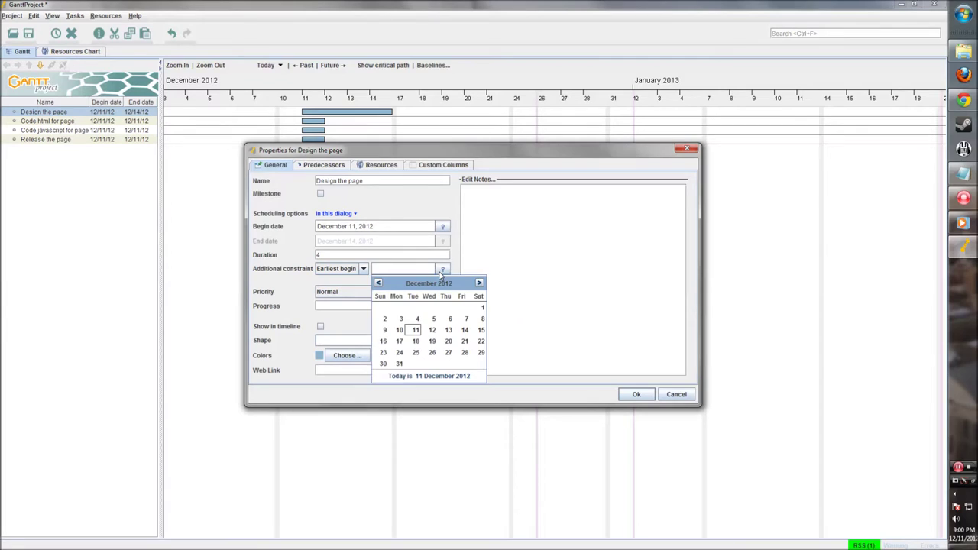
left_click(431, 331)
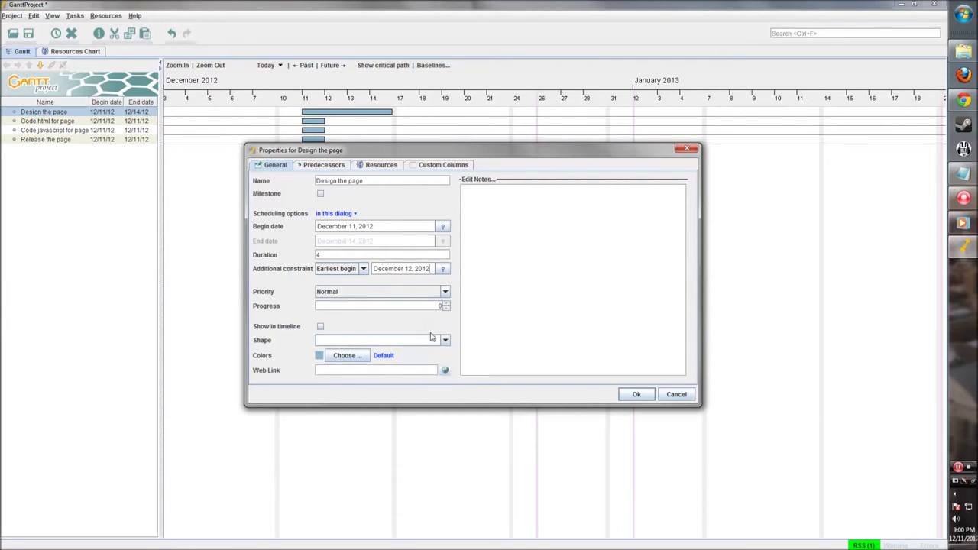
Step: Try High priority, then restore Normal priority and review the task shapes
left_click(339, 294)
left_click(333, 333)
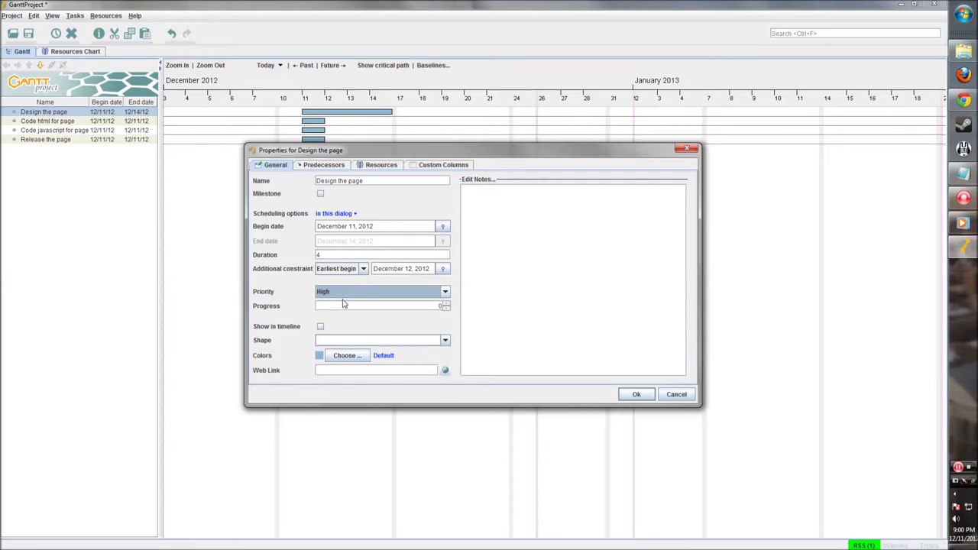
left_click(347, 293)
left_click(336, 324)
left_click(324, 340)
left_click(327, 342)
Step: Set Design the page's bar colour to blue and confirm the properties
left_click(345, 356)
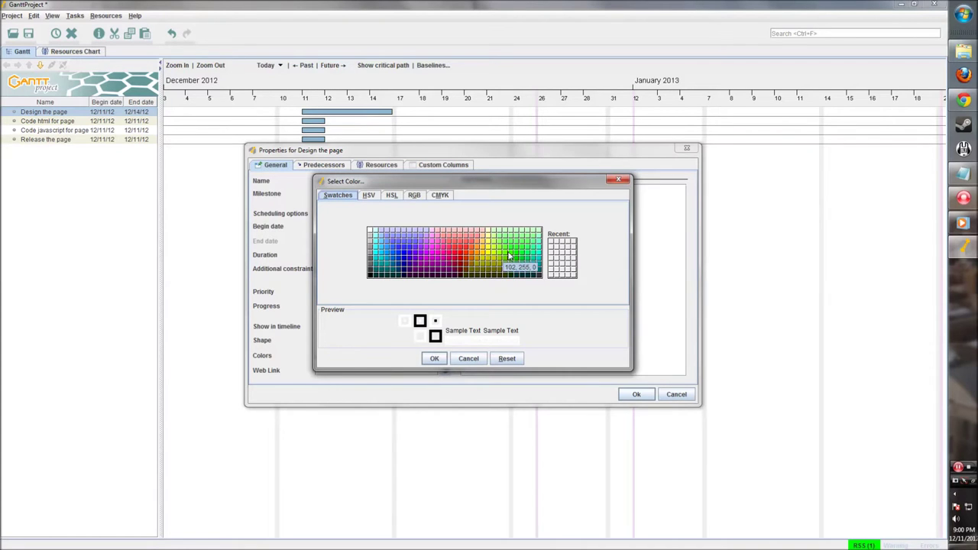
left_click(404, 261)
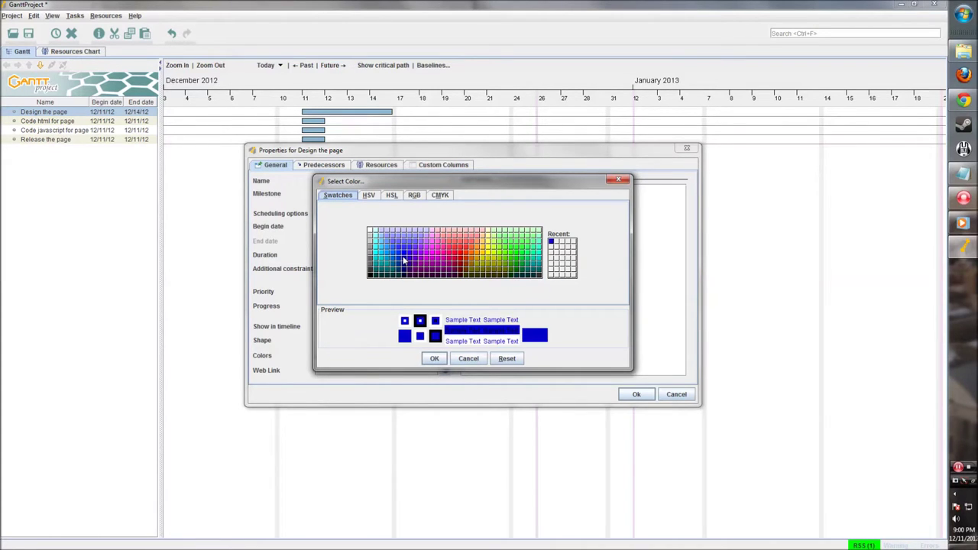
left_click(433, 358)
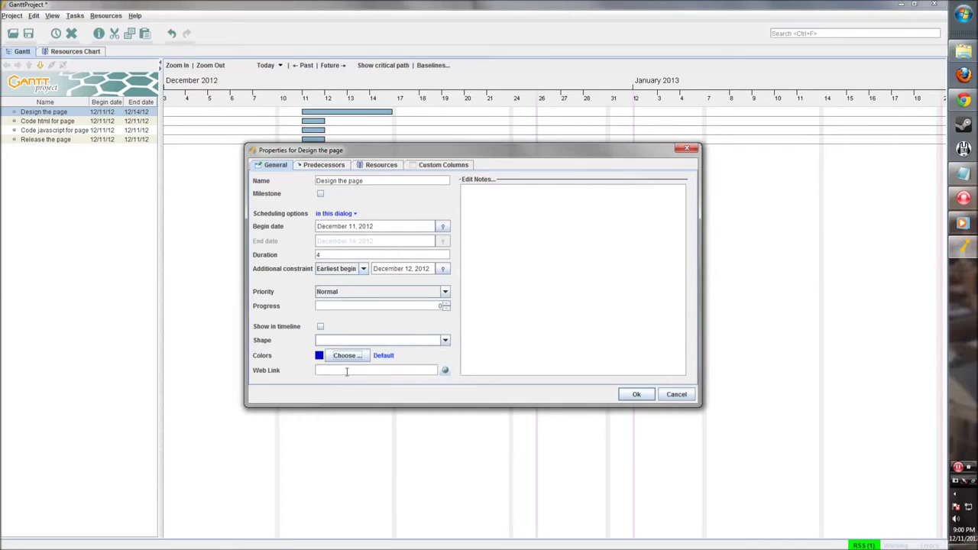
left_click(336, 168)
left_click(378, 170)
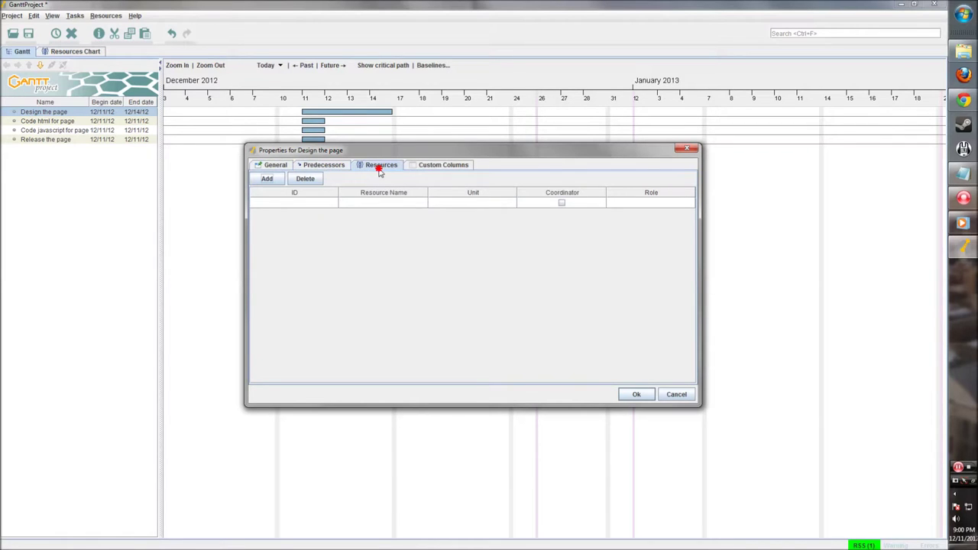
left_click(432, 168)
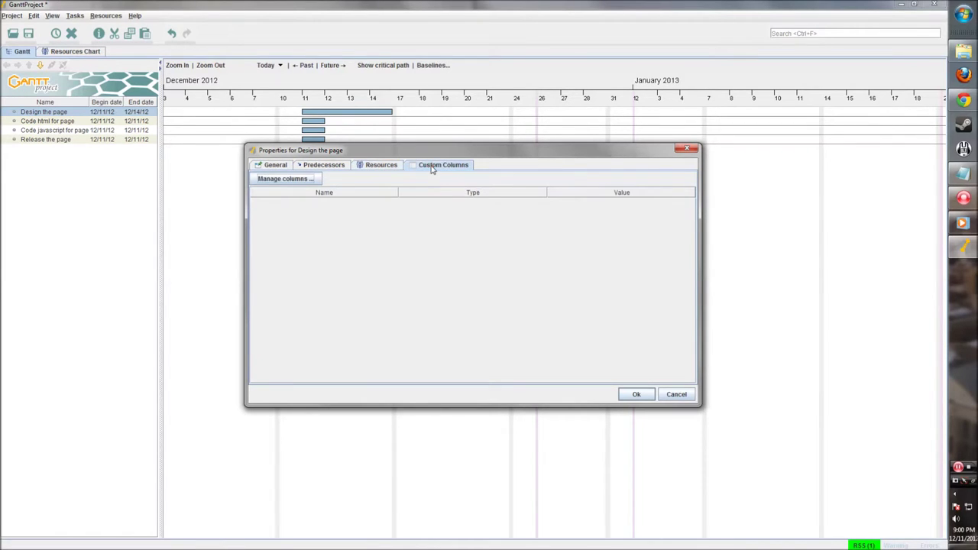
left_click(638, 396)
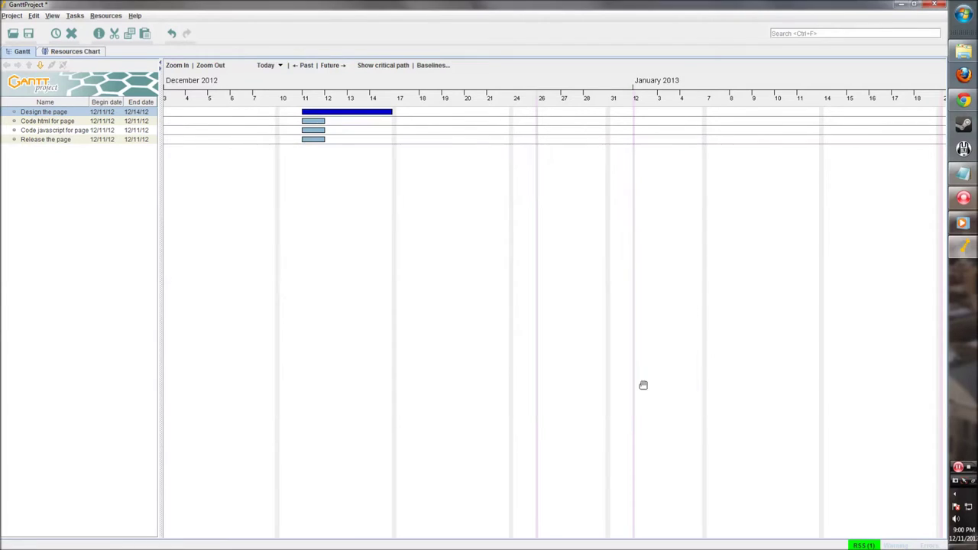
Step: Shift Design the page a day later and colour Code html for page green
left_click_drag(302, 112, 326, 113)
double_click(309, 126)
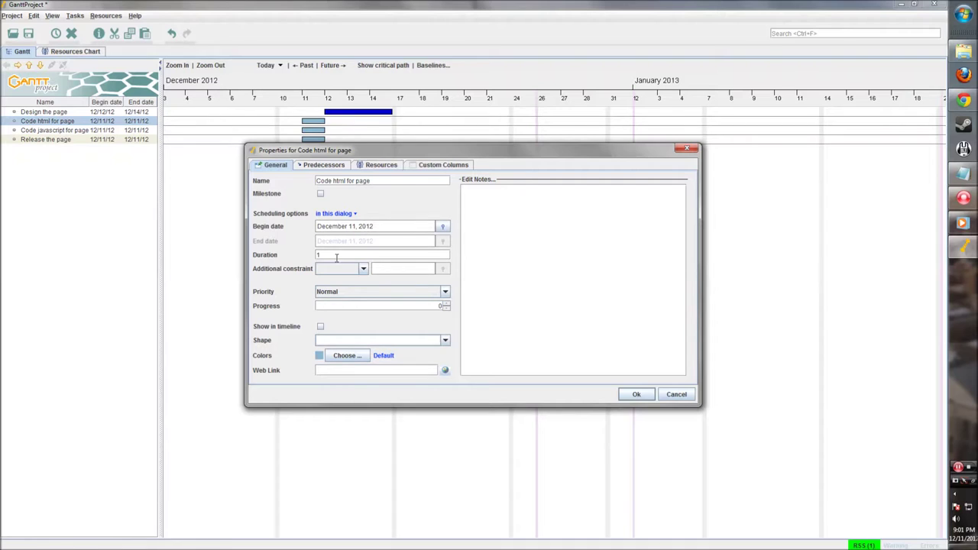
left_click(343, 356)
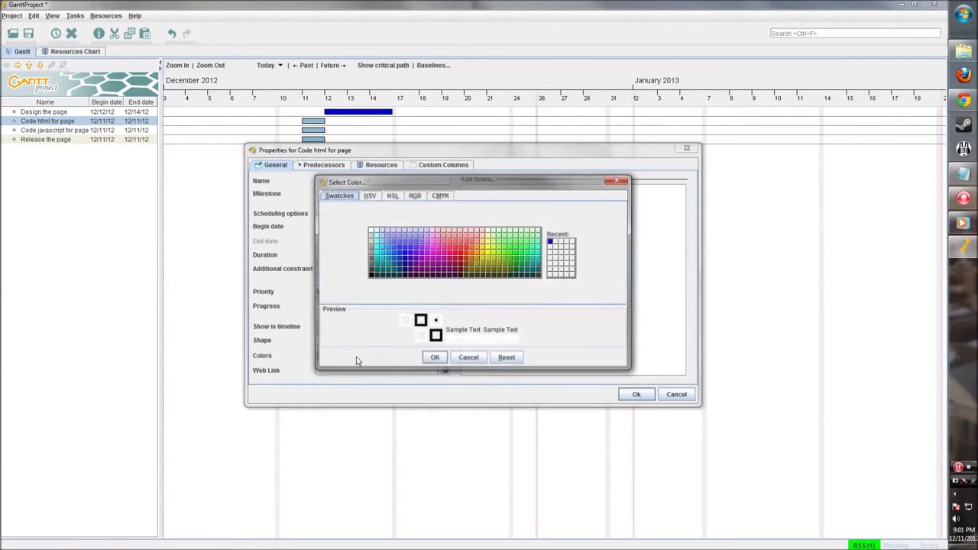
left_click(461, 258)
left_click(435, 358)
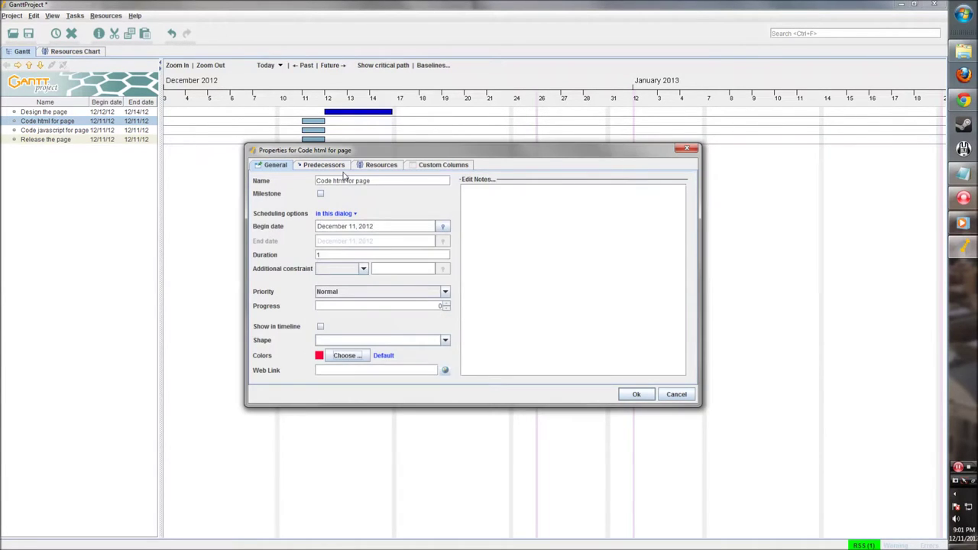
left_click(343, 355)
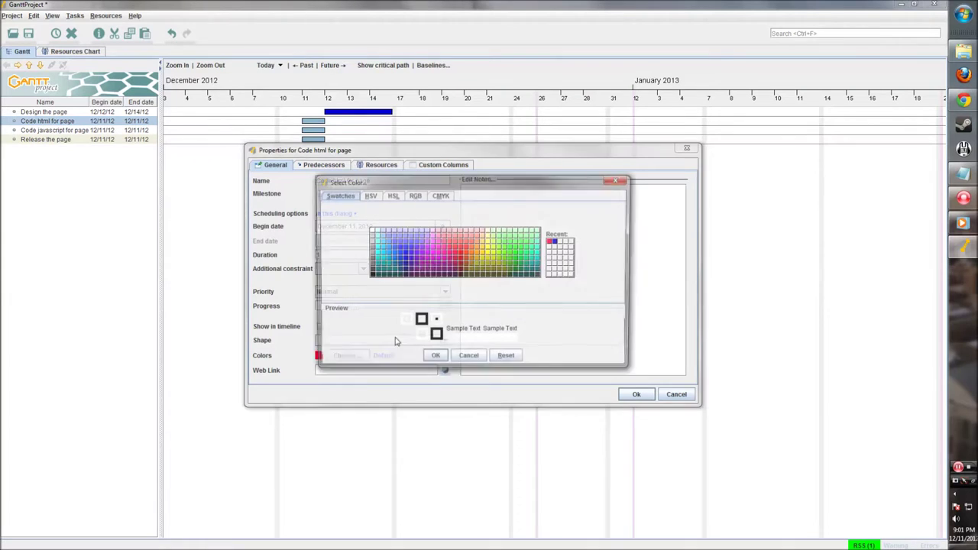
left_click(523, 264)
left_click(435, 358)
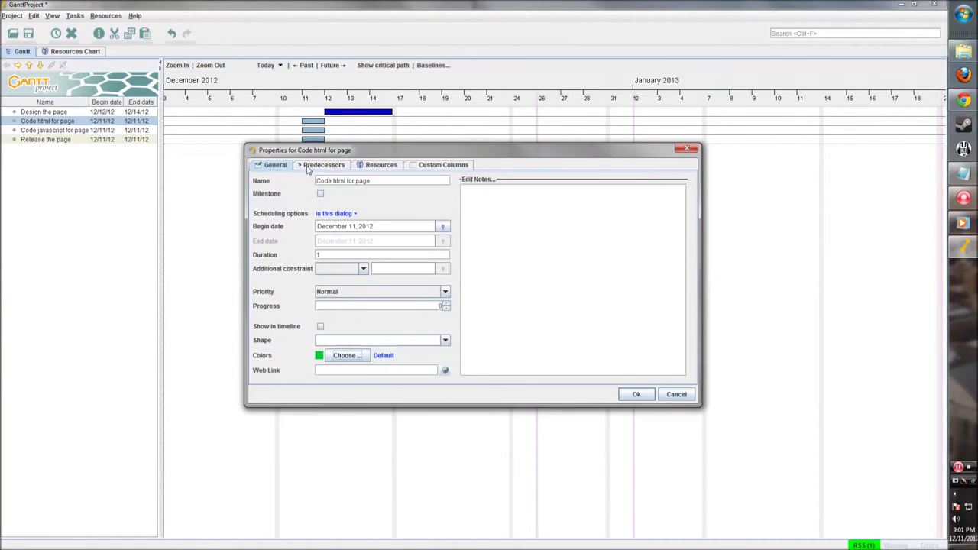
Step: Make Design the page the predecessor of Code html for page and extend it to about 21 December
left_click(322, 165)
left_click_drag(348, 152, 350, 187)
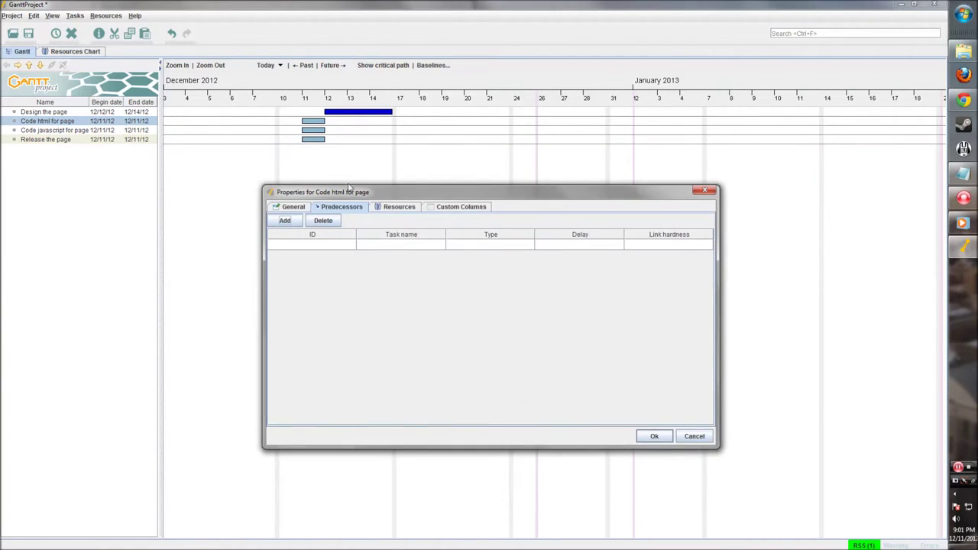
left_click(286, 221)
left_click(414, 244)
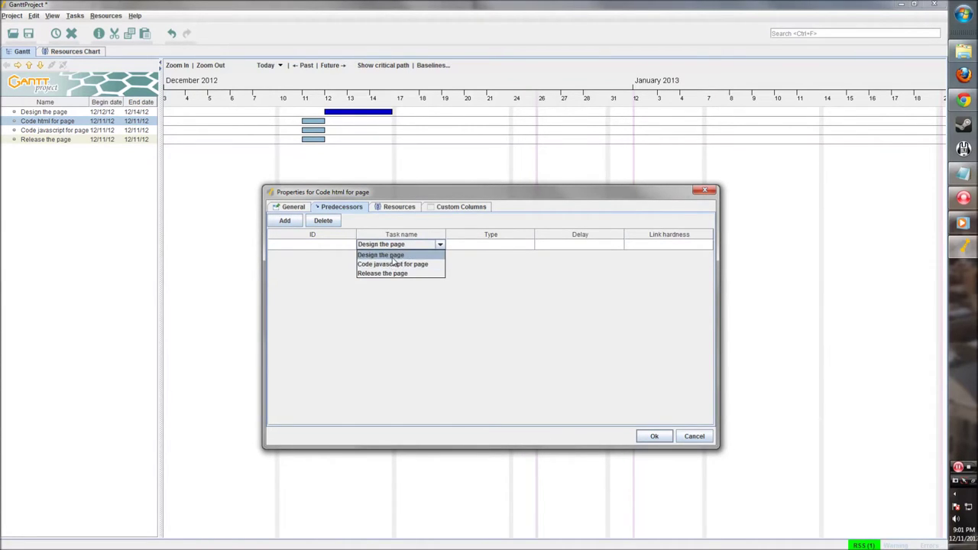
left_click(394, 259)
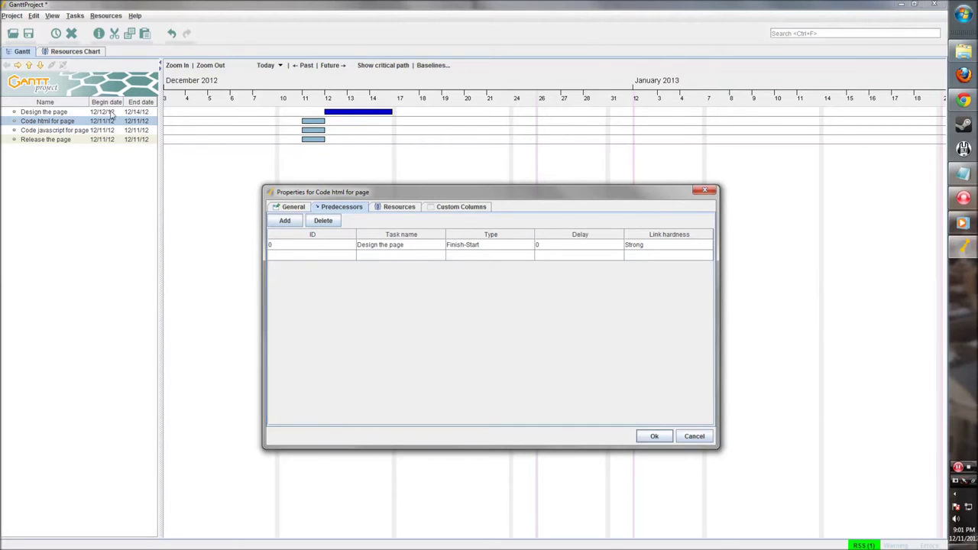
left_click(653, 435)
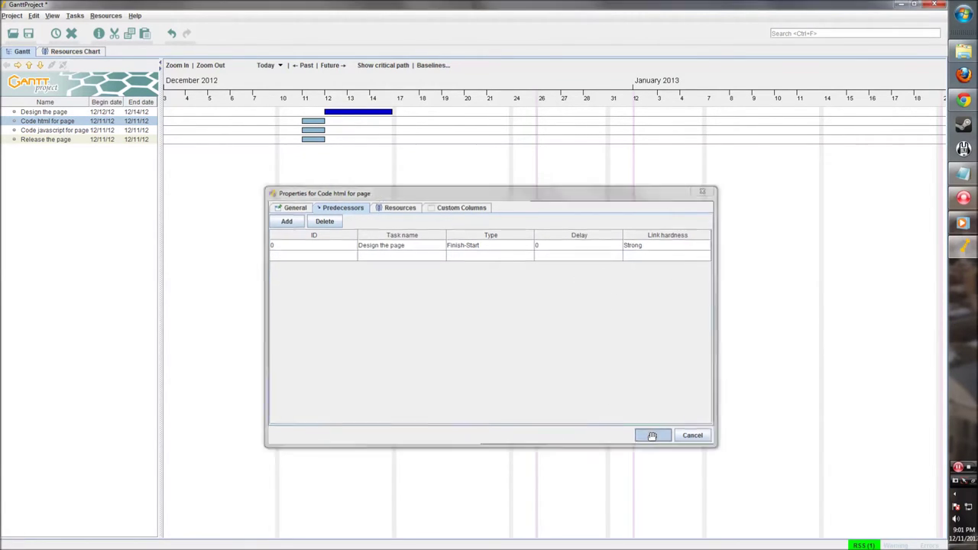
left_click_drag(418, 122, 506, 125)
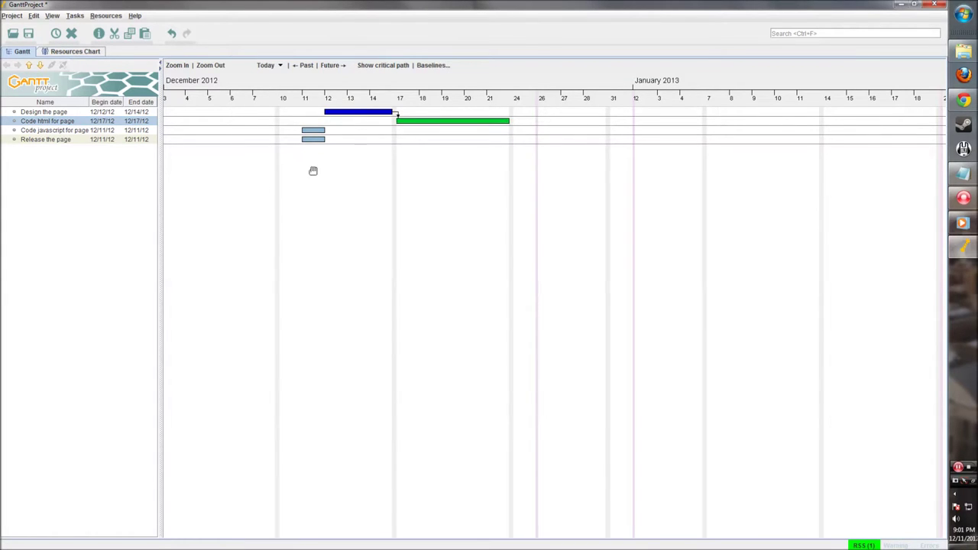
double_click(313, 132)
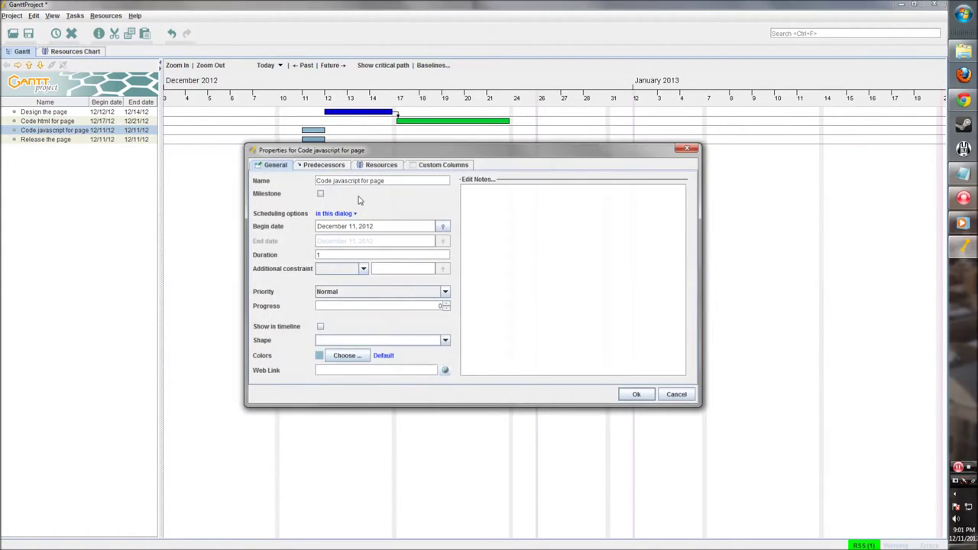
left_click(348, 357)
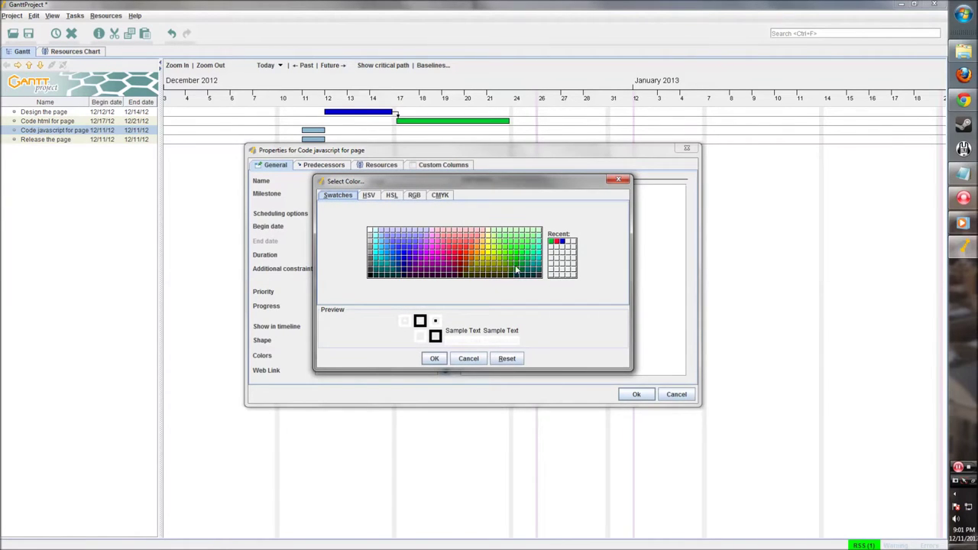
left_click(367, 195)
left_click(391, 196)
left_click(414, 196)
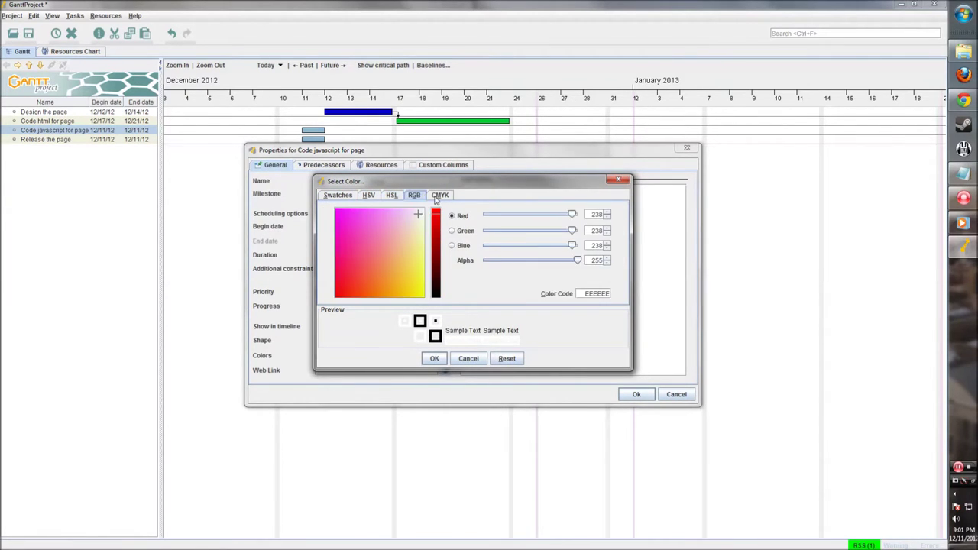
left_click(439, 197)
left_click(373, 195)
left_click(391, 196)
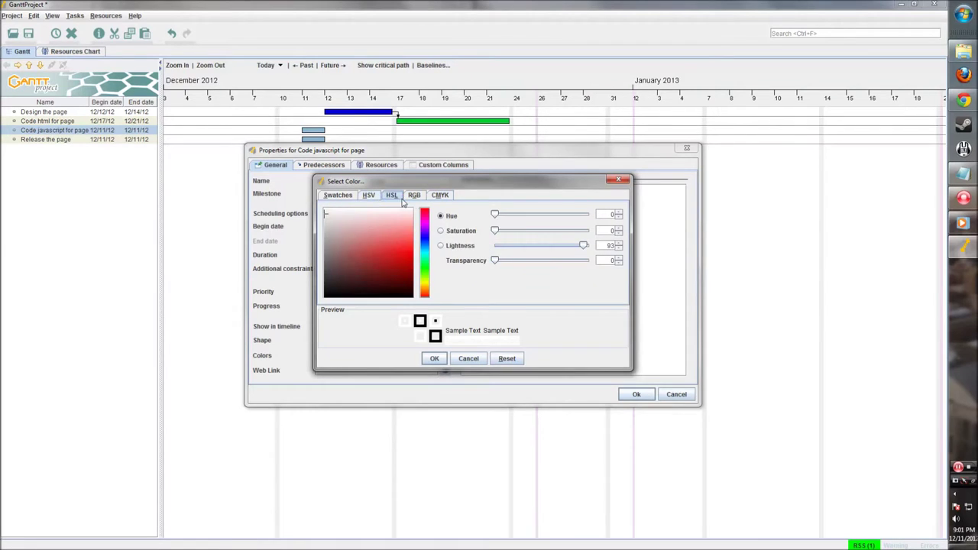
left_click(414, 196)
left_click(440, 196)
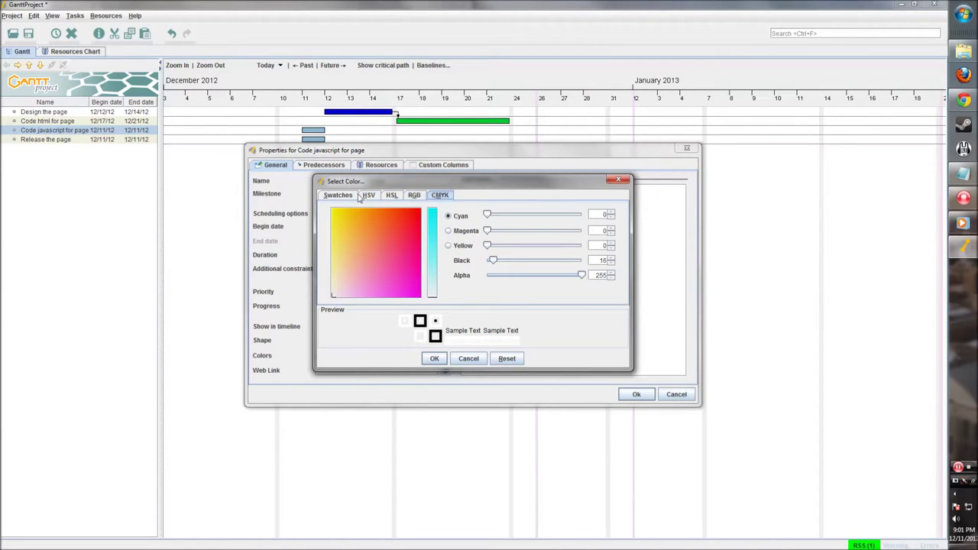
left_click(367, 196)
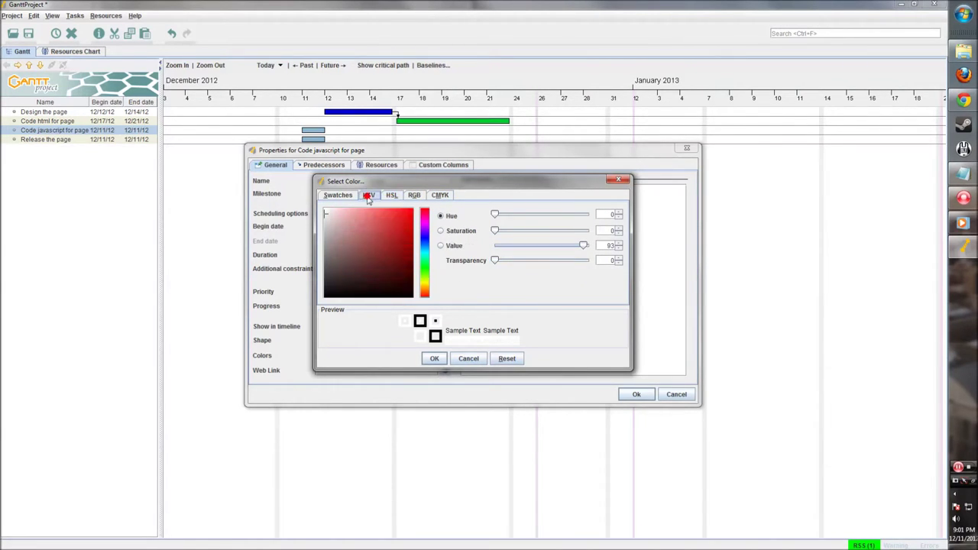
left_click(338, 195)
left_click(522, 266)
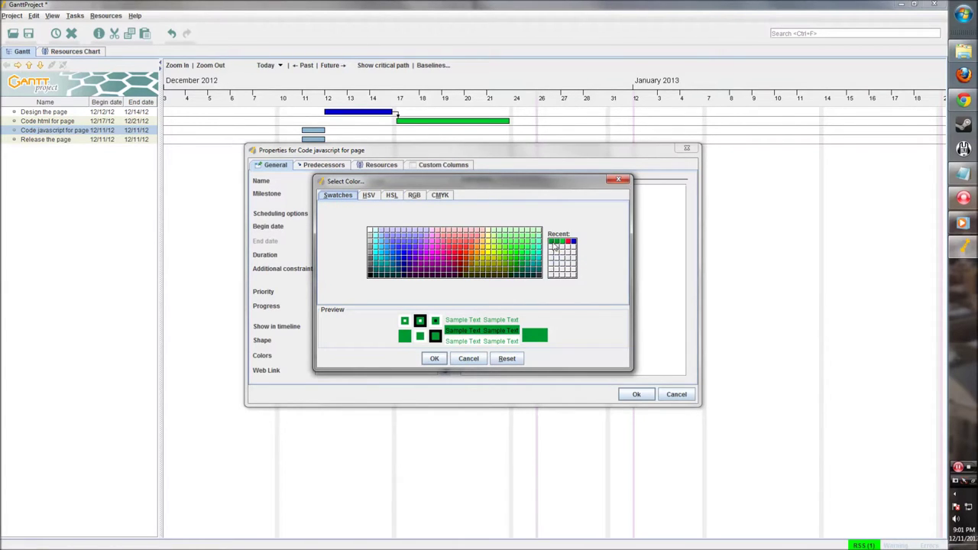
left_click(434, 358)
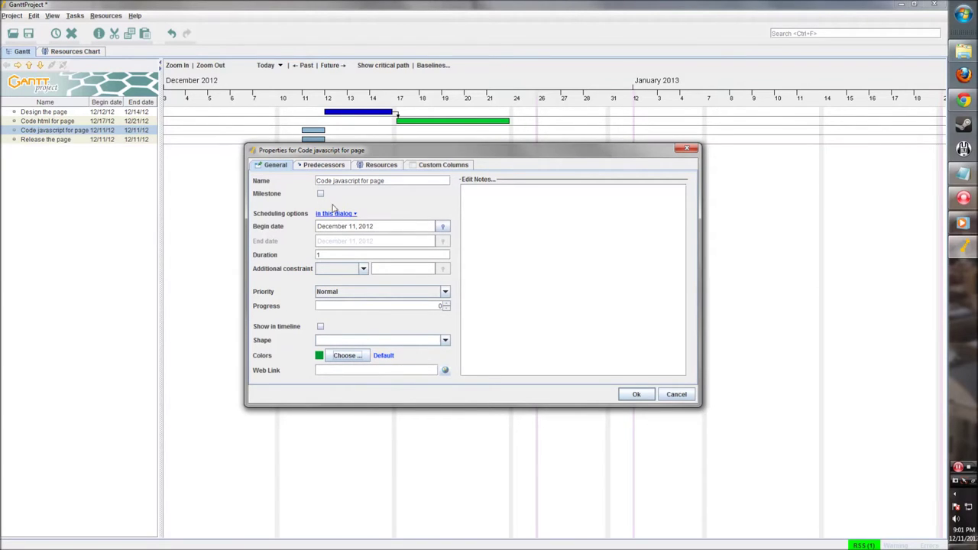
left_click(324, 165)
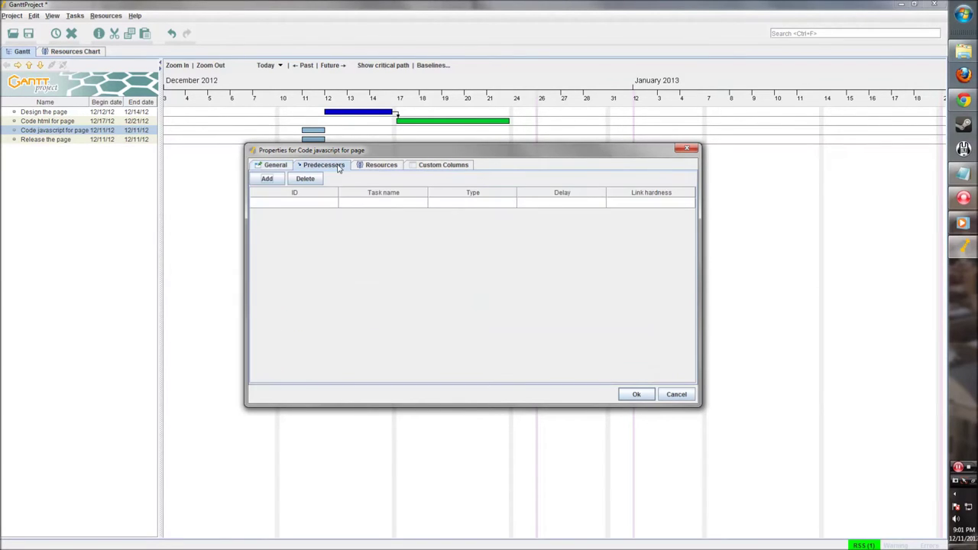
left_click(267, 179)
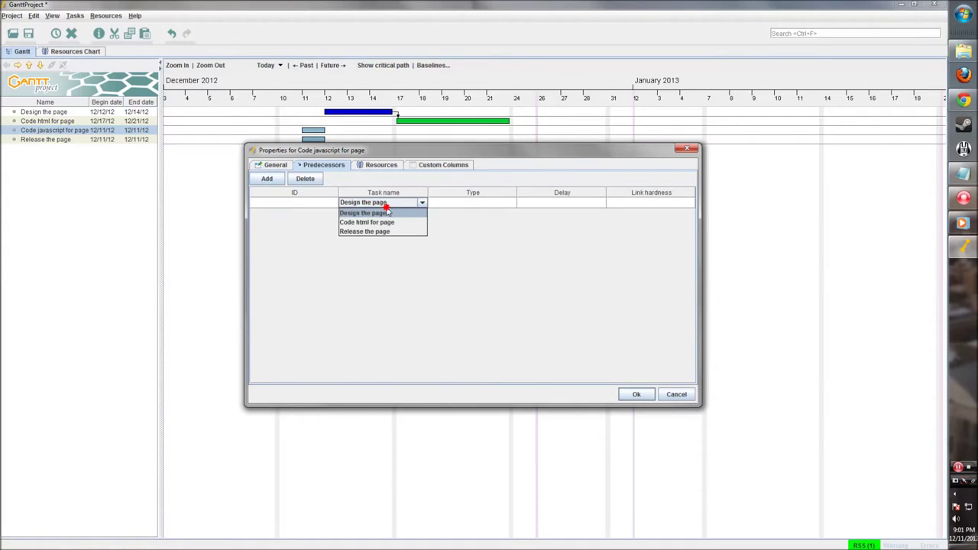
left_click(383, 214)
left_click(387, 214)
left_click(387, 215)
left_click(421, 220)
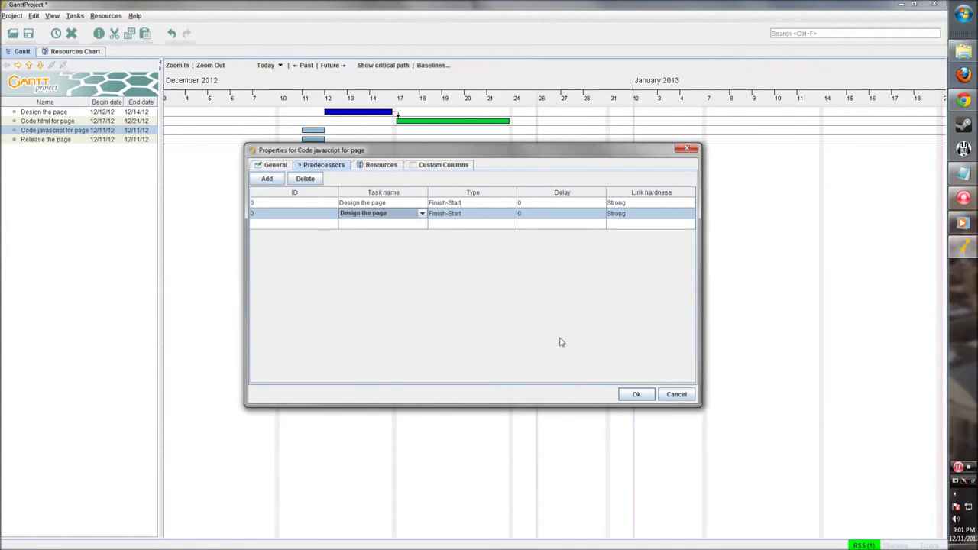
left_click(317, 180)
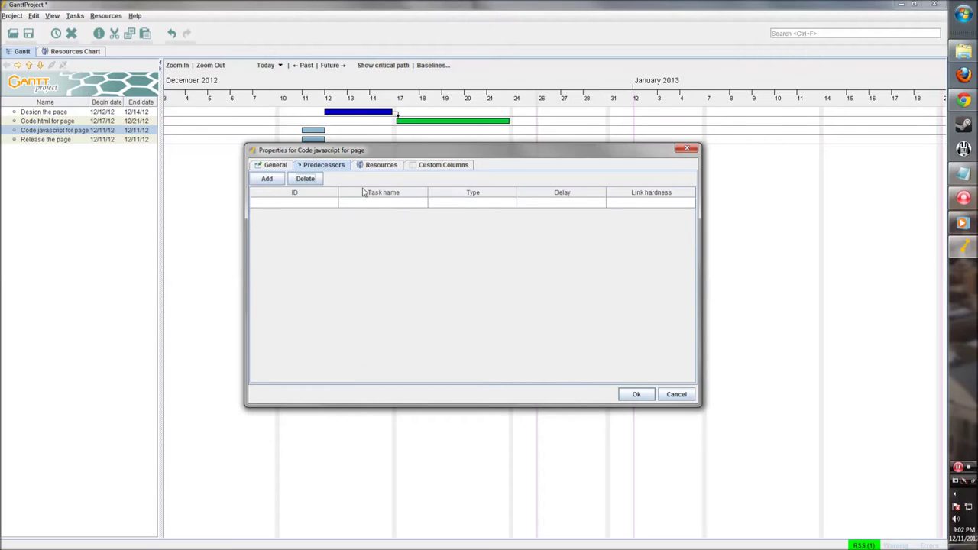
left_click(267, 179)
left_click(267, 179)
left_click(267, 179)
left_click(380, 166)
left_click(323, 165)
left_click(636, 394)
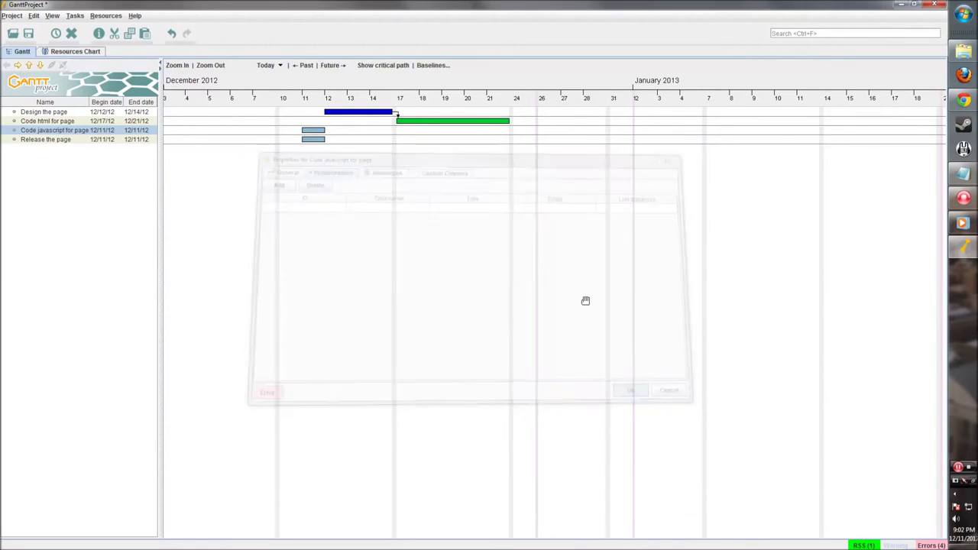
left_click(84, 131)
left_click(313, 133)
Step: Link Code javascript for page after Design the page and extend its bar to end 12/21
double_click(318, 134)
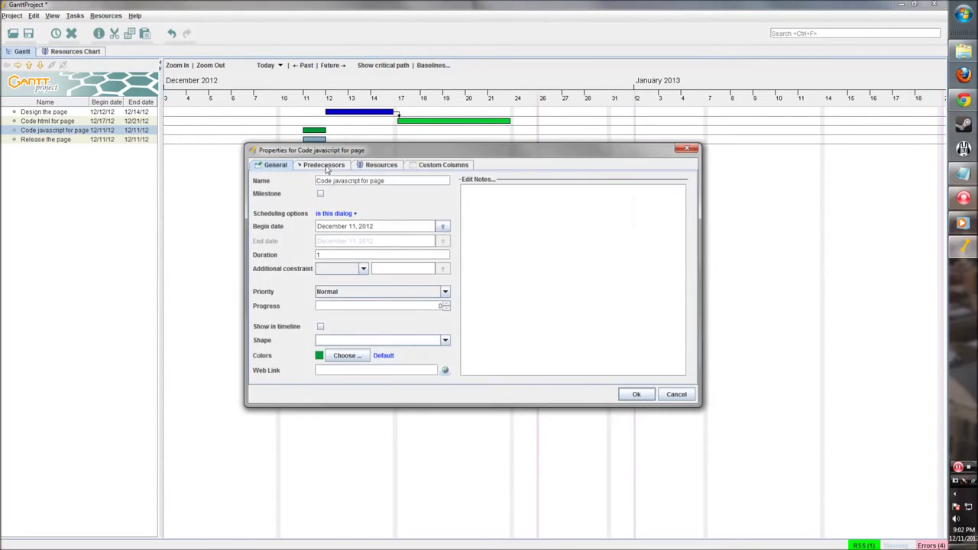
left_click(324, 165)
left_click(267, 178)
left_click(382, 202)
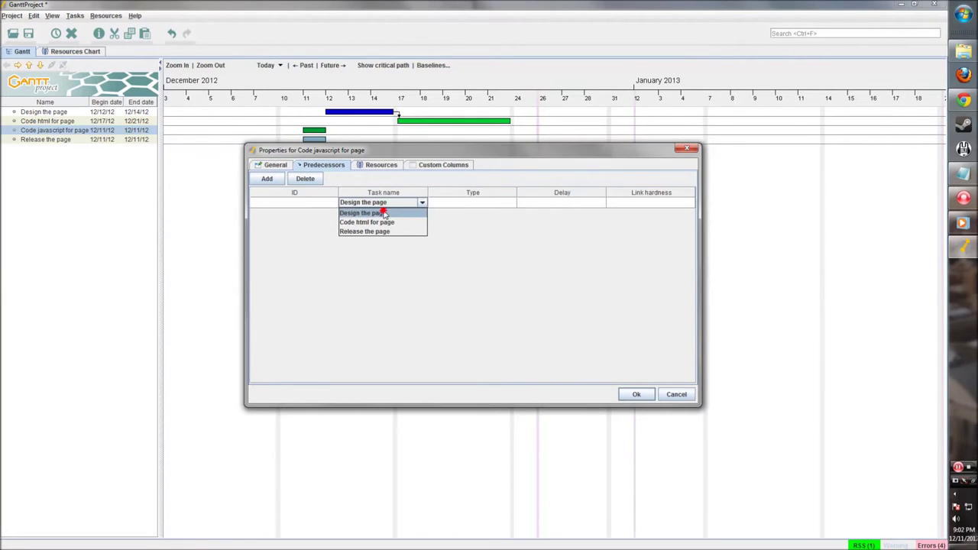
left_click(384, 213)
left_click(635, 394)
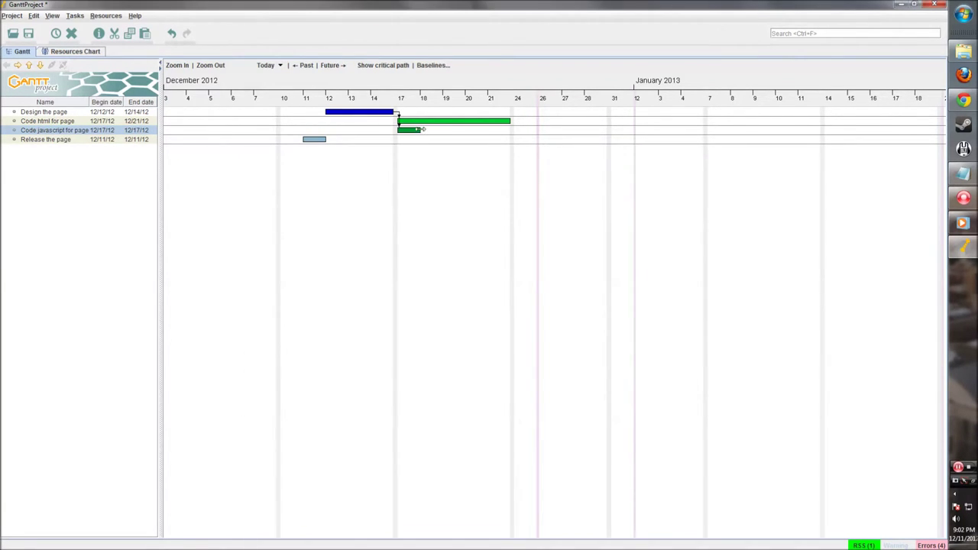
left_click_drag(420, 129, 509, 130)
double_click(318, 143)
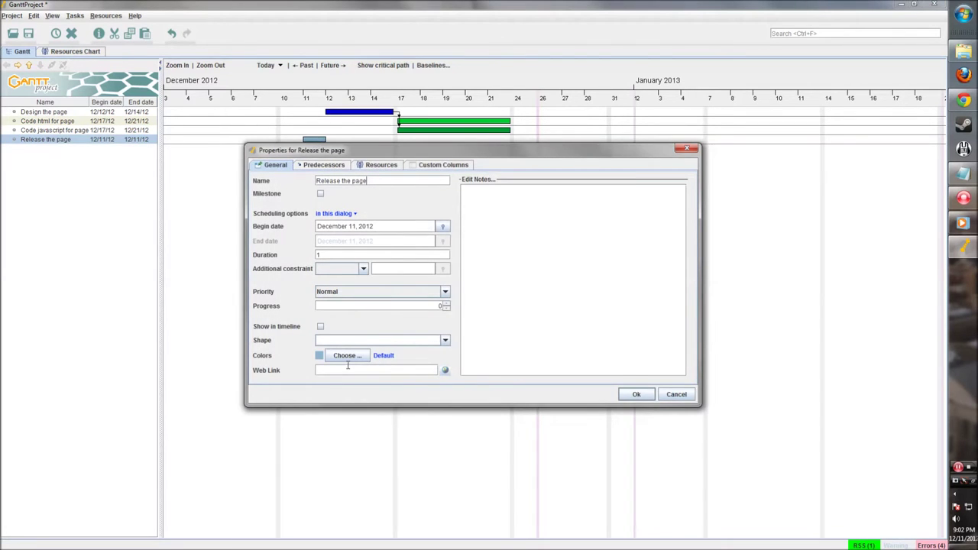
Step: Colour the Release the page bar magenta
left_click(345, 356)
left_click(433, 259)
left_click(431, 261)
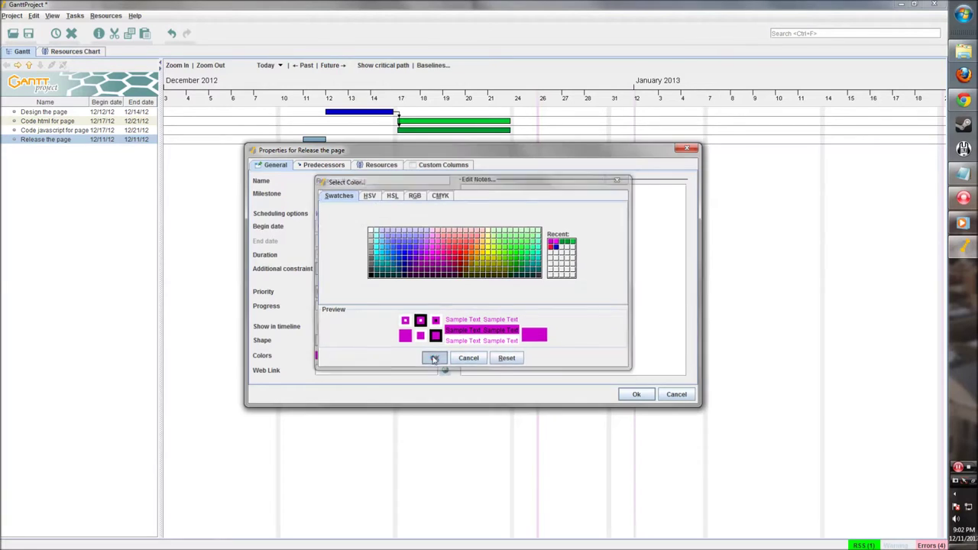
left_click(433, 358)
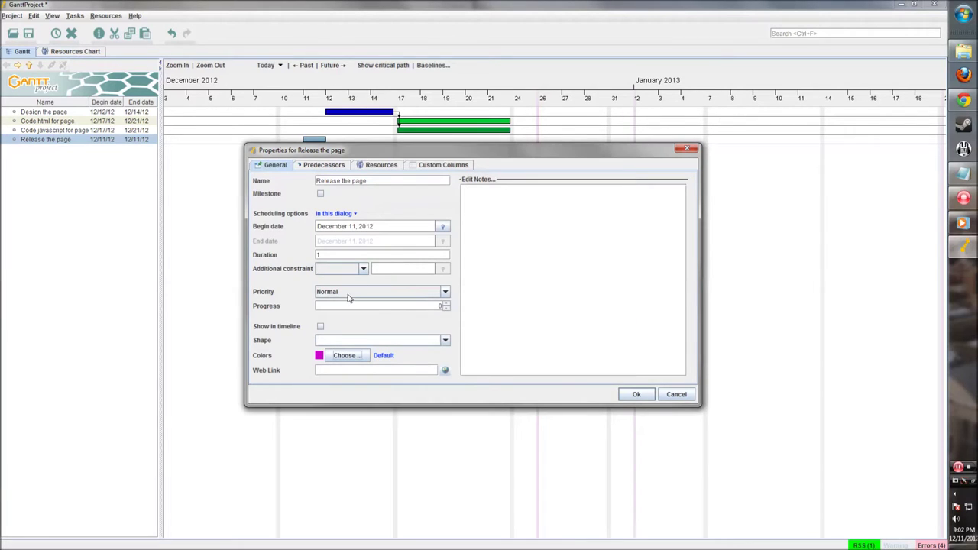
Step: Make Release the page follow Code html and Code javascript, and extend it to end 12/26
left_click(324, 165)
left_click(267, 179)
left_click(389, 203)
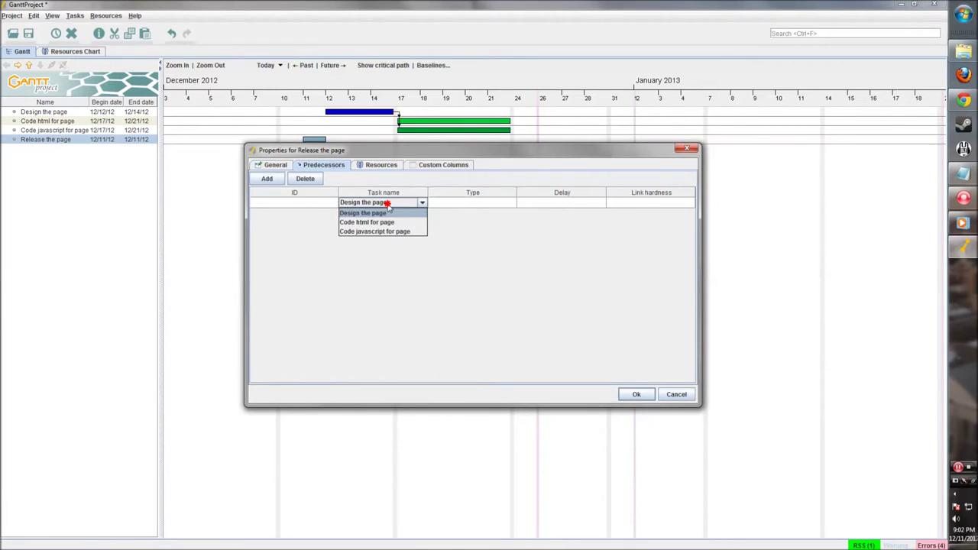
left_click(375, 221)
left_click(381, 212)
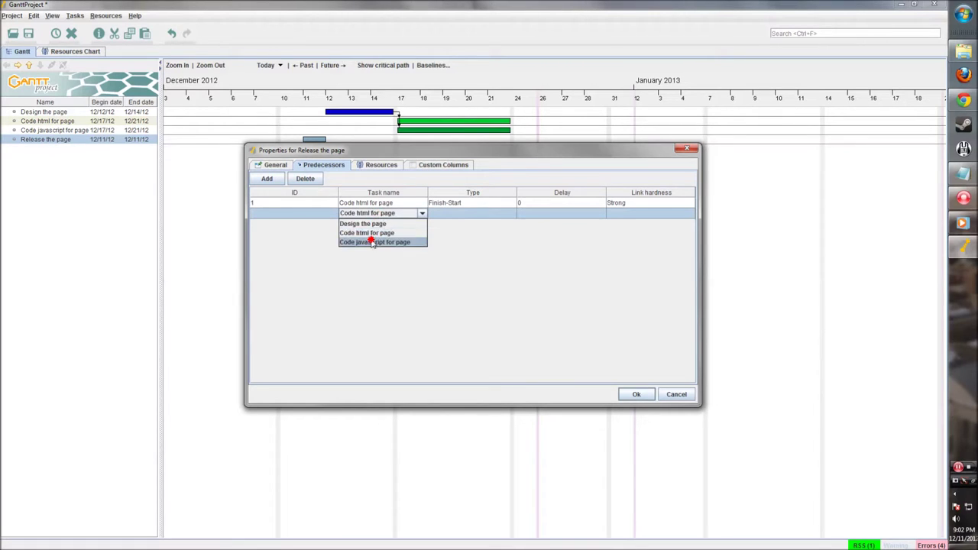
left_click(372, 241)
left_click(381, 165)
left_click(441, 166)
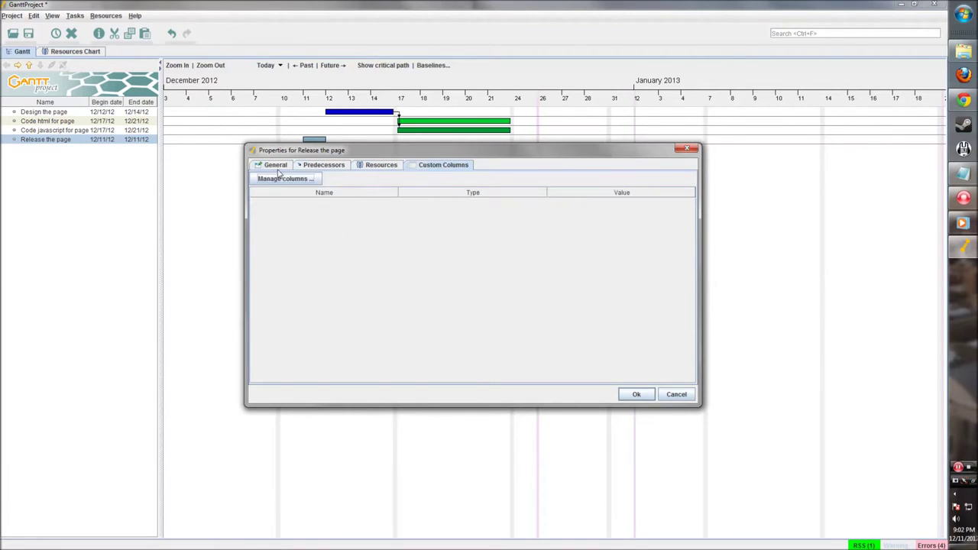
left_click(276, 165)
left_click(636, 395)
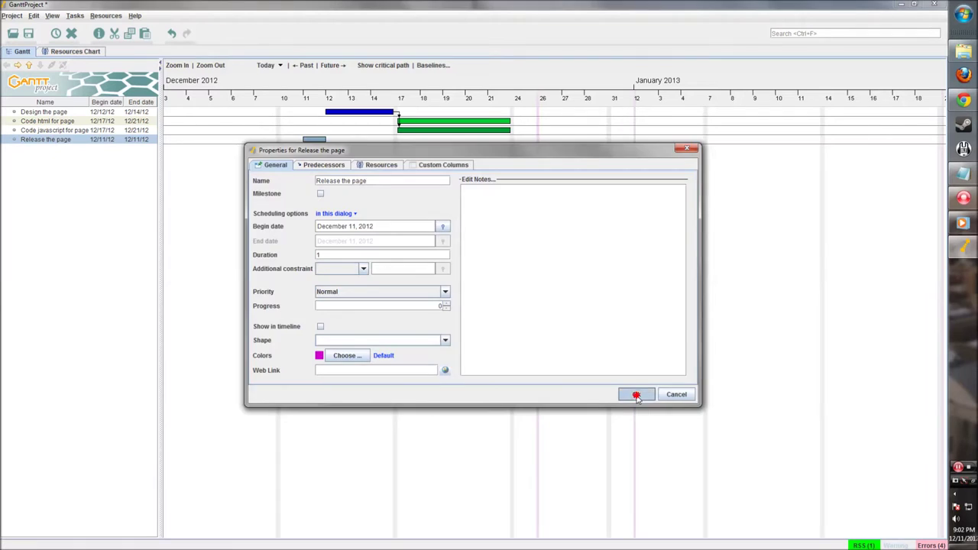
left_click_drag(539, 141, 563, 140)
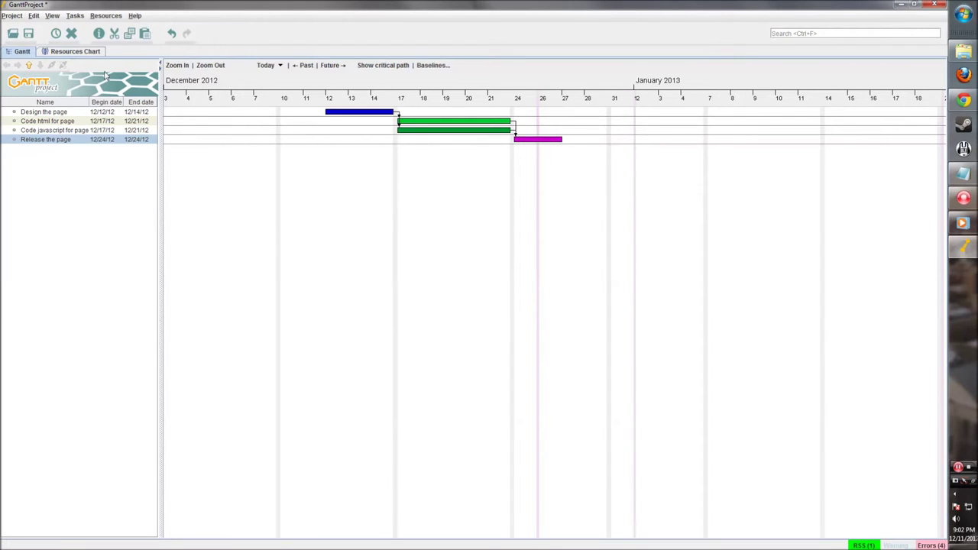
left_click(511, 209)
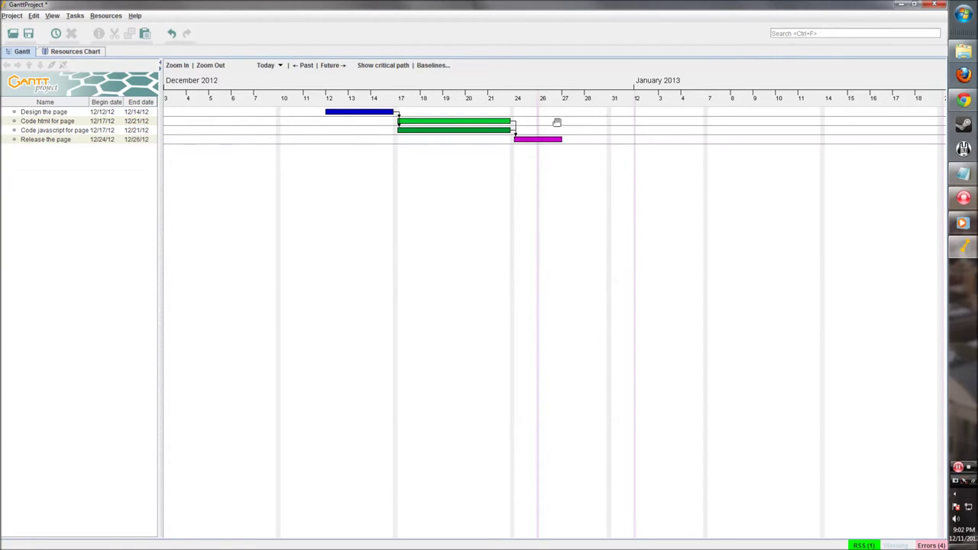
Step: Create a new task on the chart and bring up its task properties
right_click(461, 178)
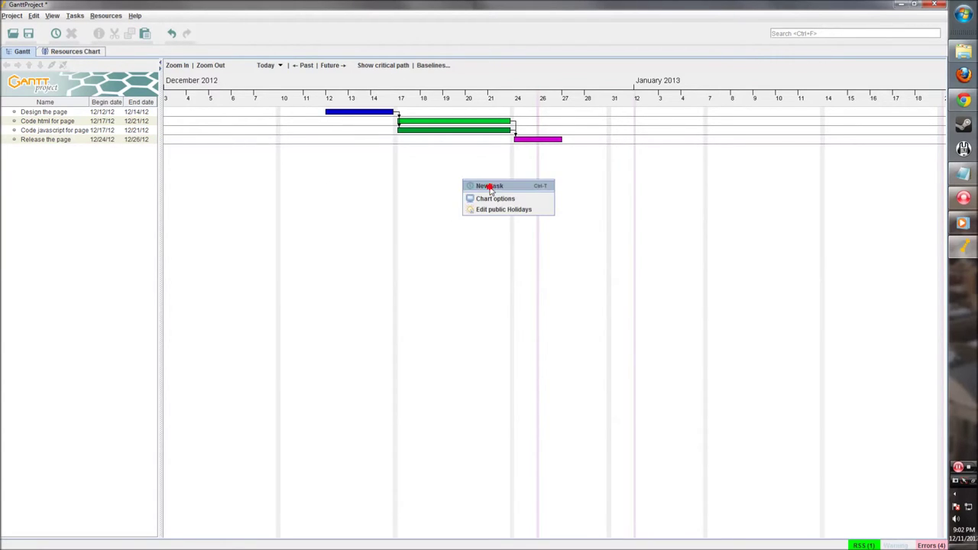
left_click(490, 186)
key("Return")
right_click(66, 150)
left_click(94, 164)
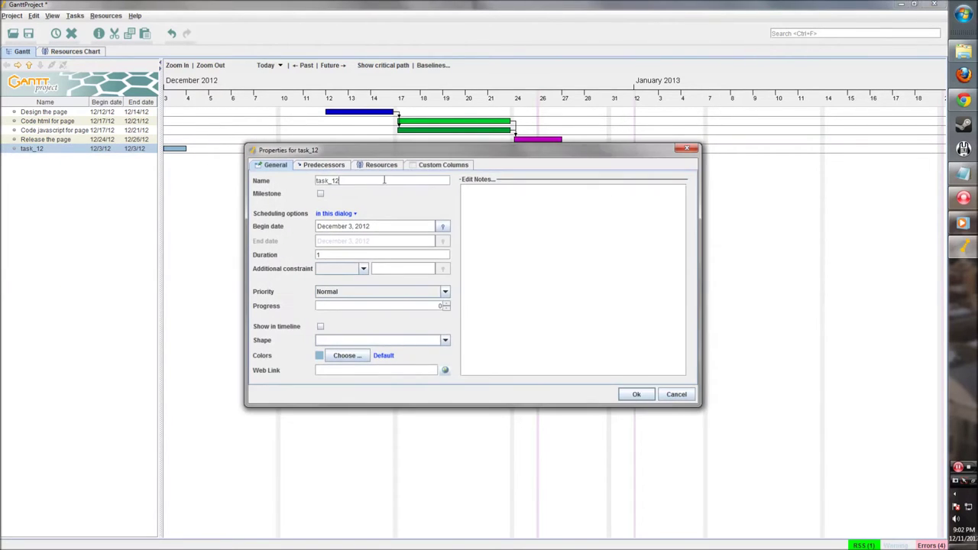
left_click_drag(309, 152, 311, 184)
Step: Rename the task Website Complete, make it a milestone, and colour it yellow
double_click(358, 211)
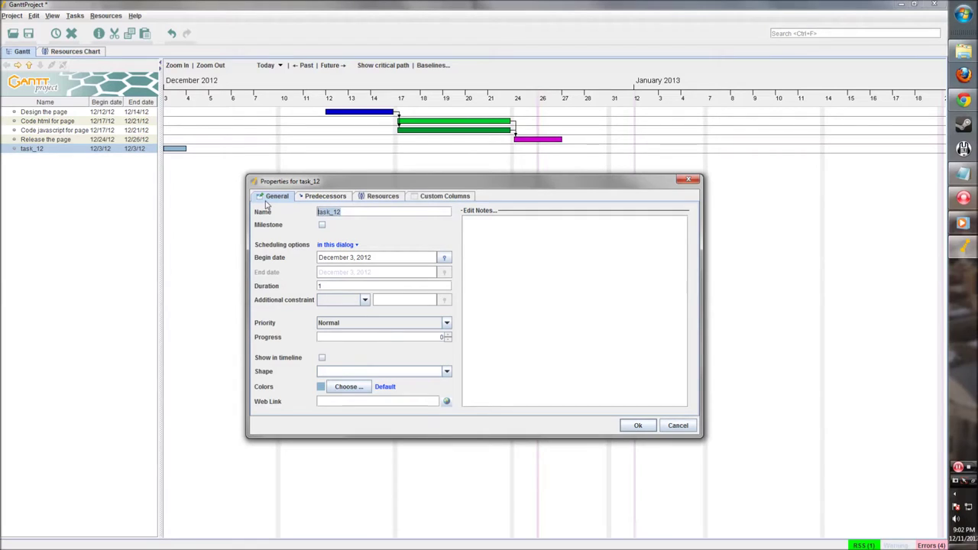
type("Website Complete")
left_click(322, 224)
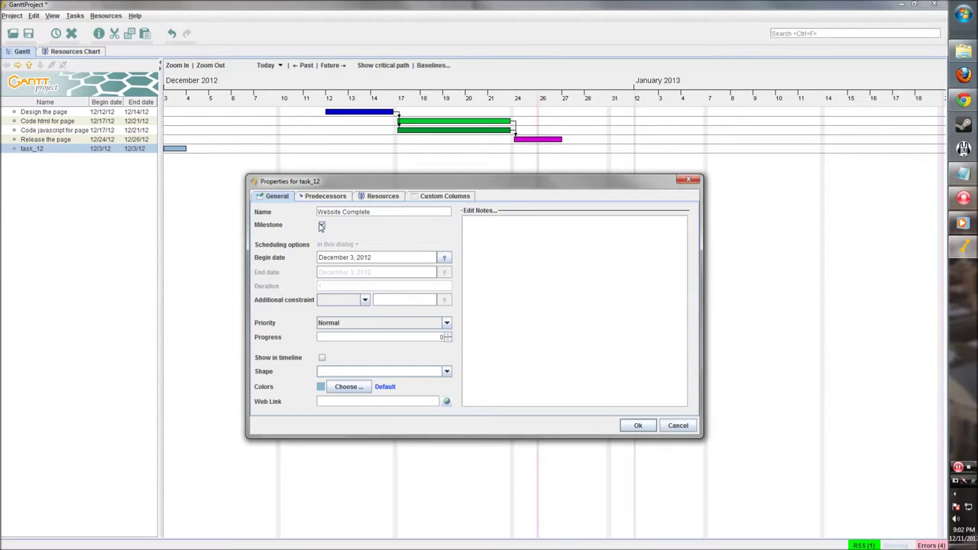
left_click(338, 388)
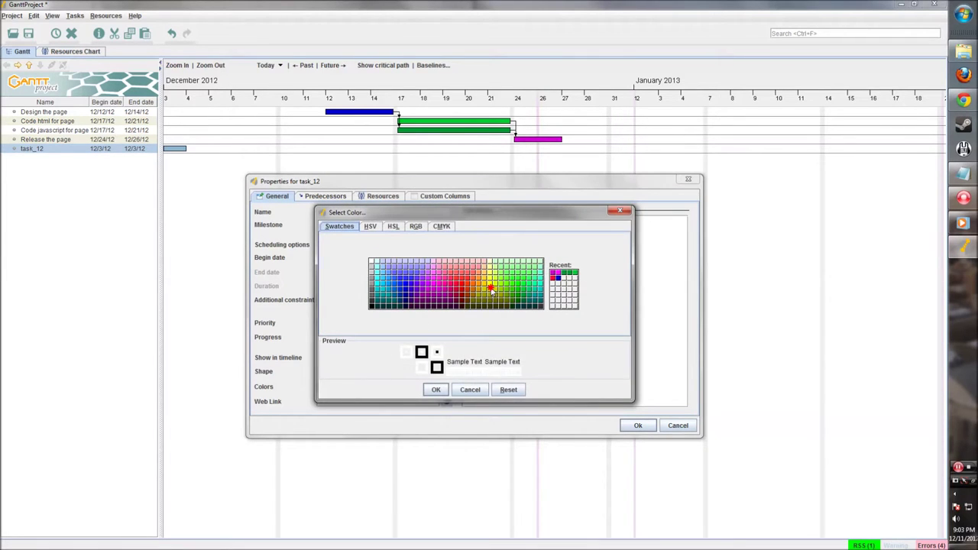
left_click(491, 291)
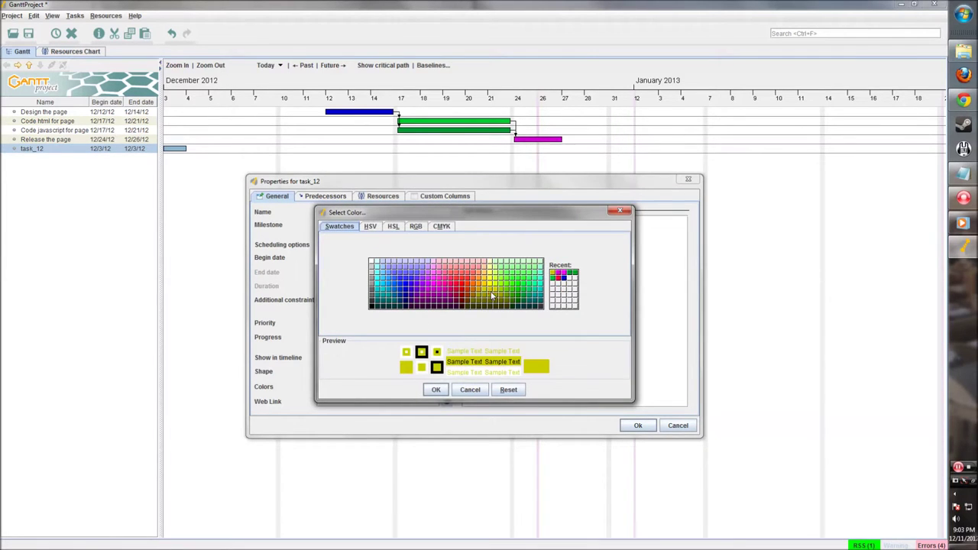
left_click(436, 391)
Step: Set Release the page as the milestone's predecessor and confirm
left_click(325, 196)
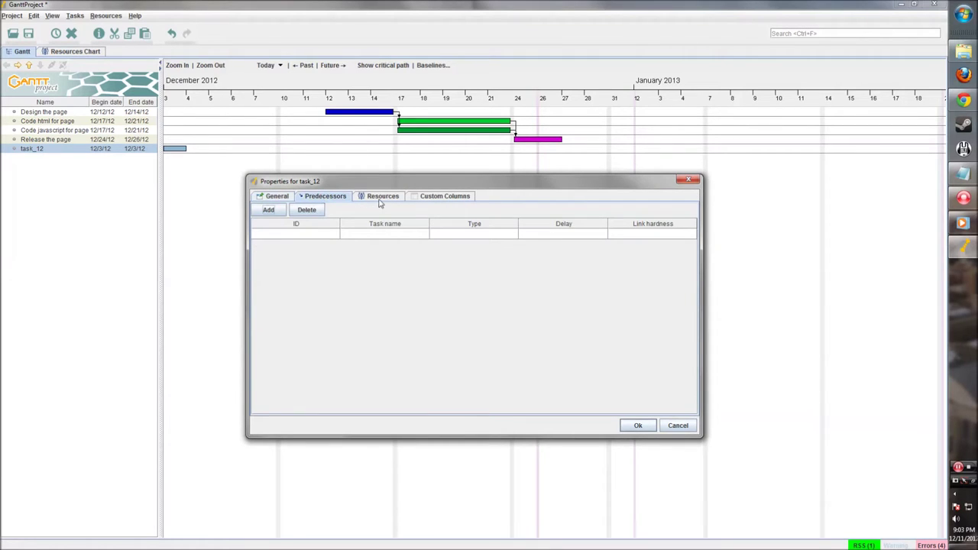
left_click(268, 209)
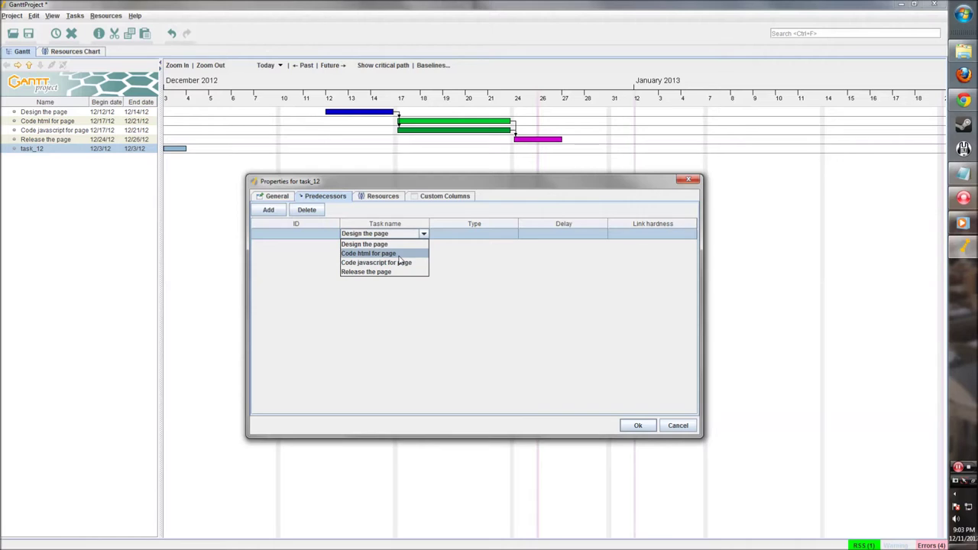
left_click(368, 253)
left_click(421, 234)
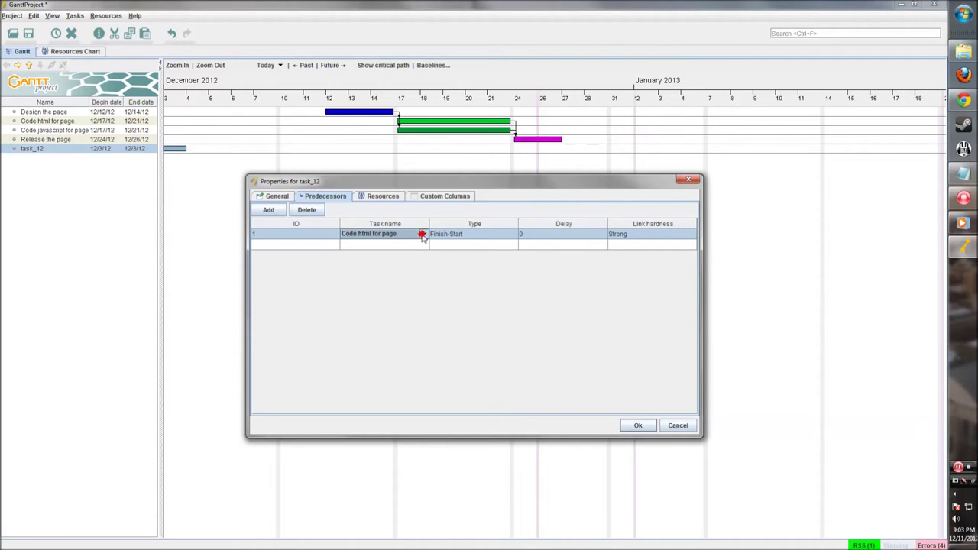
left_click(416, 234)
left_click(386, 272)
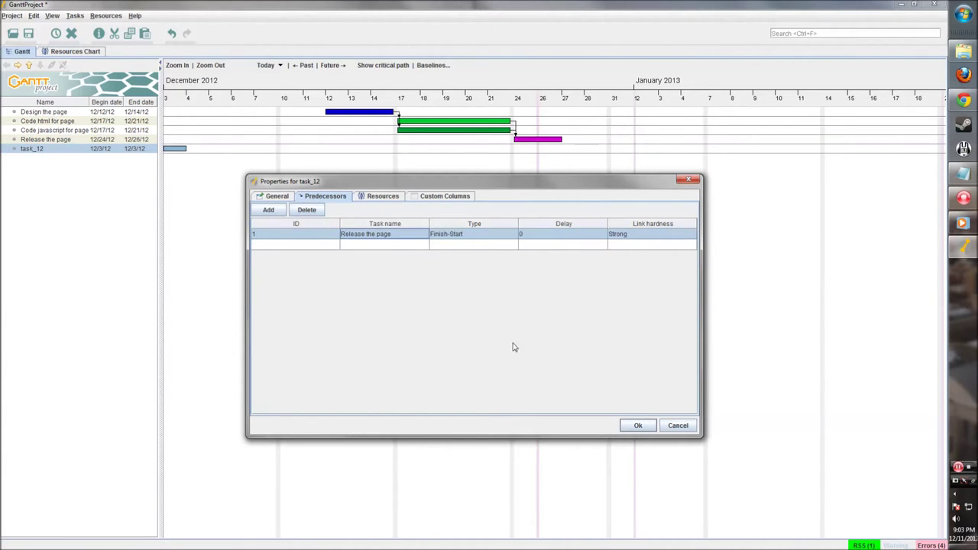
left_click(642, 430)
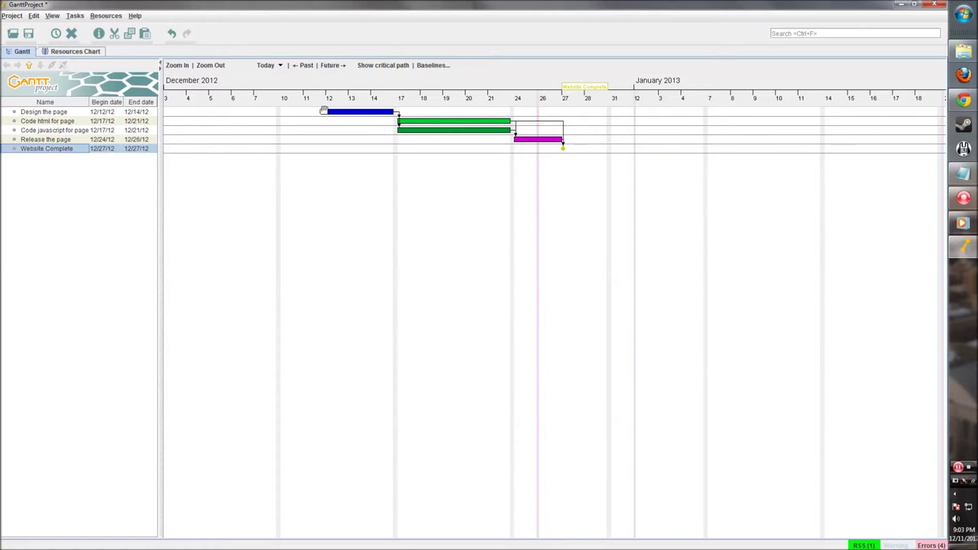
left_click_drag(325, 112, 395, 112)
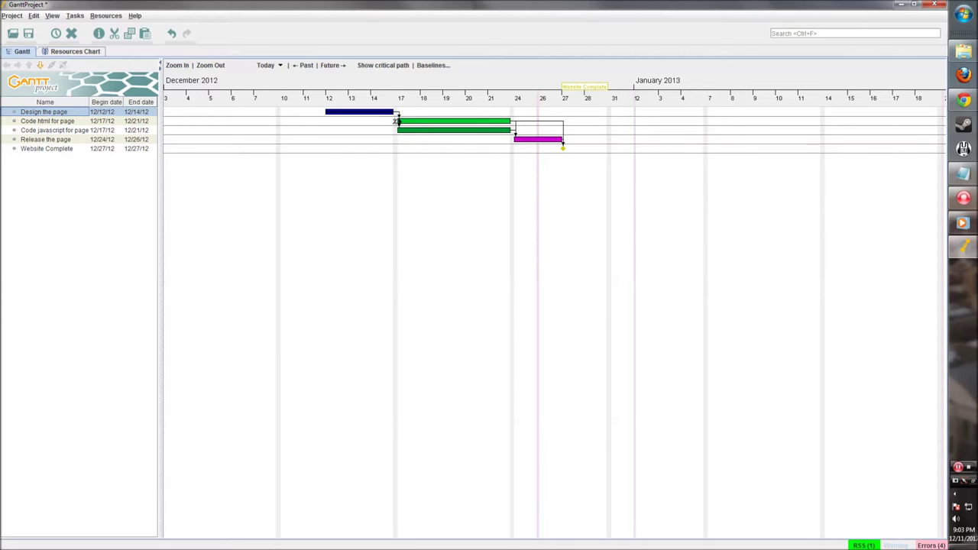
left_click_drag(397, 131, 454, 133)
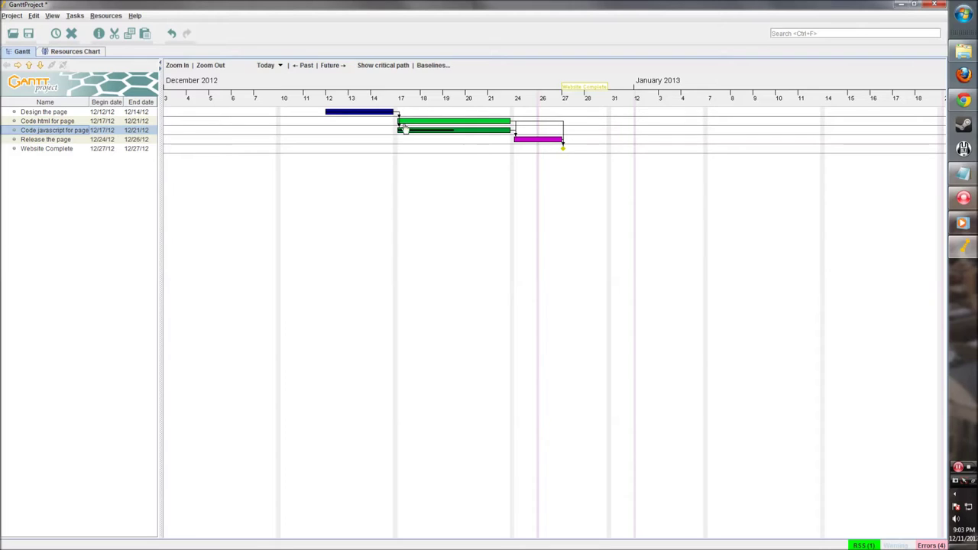
left_click_drag(397, 121, 466, 125)
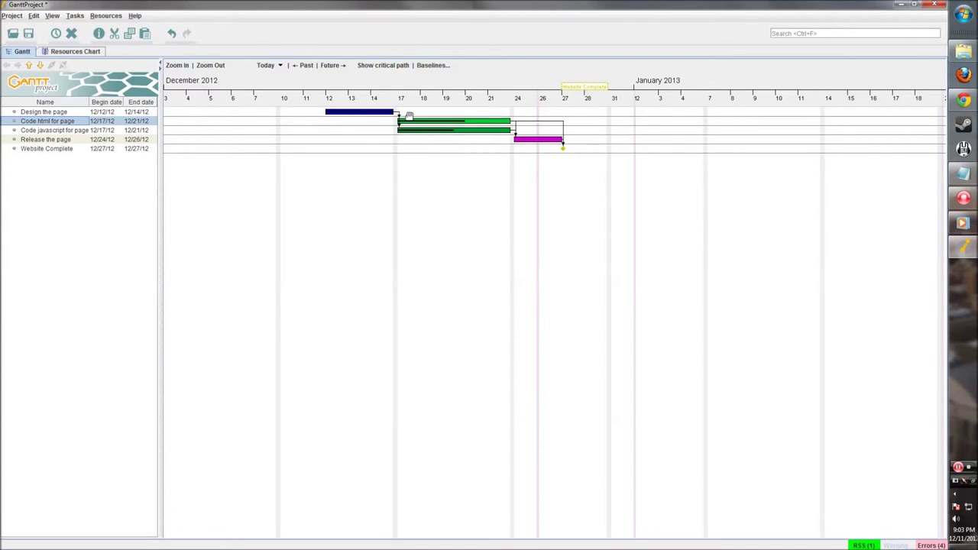
scroll(411, 122, "up", 1)
left_click_drag(240, 184, 426, 197)
scroll(425, 197, "up", 1)
left_click_drag(364, 136, 390, 144)
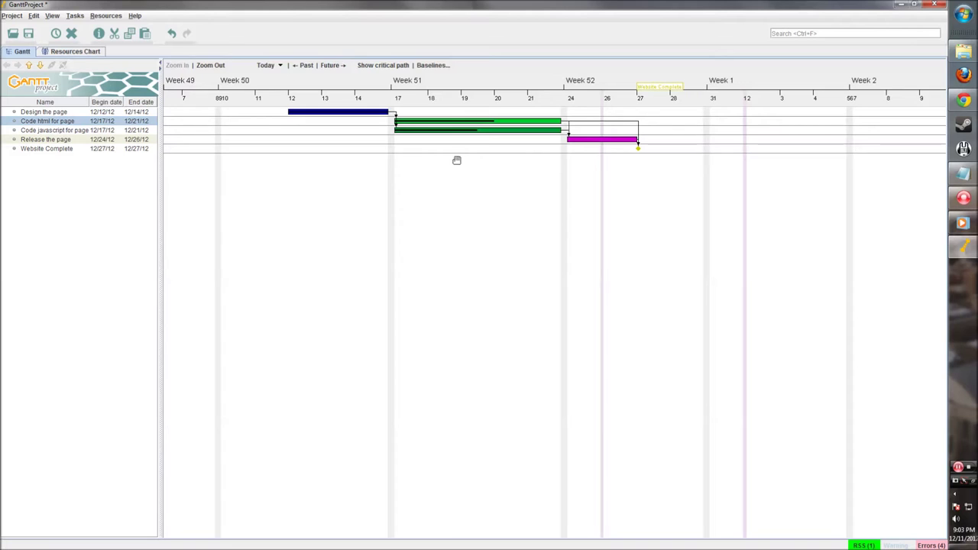
scroll(556, 145, "down", 1)
scroll(556, 144, "down", 1)
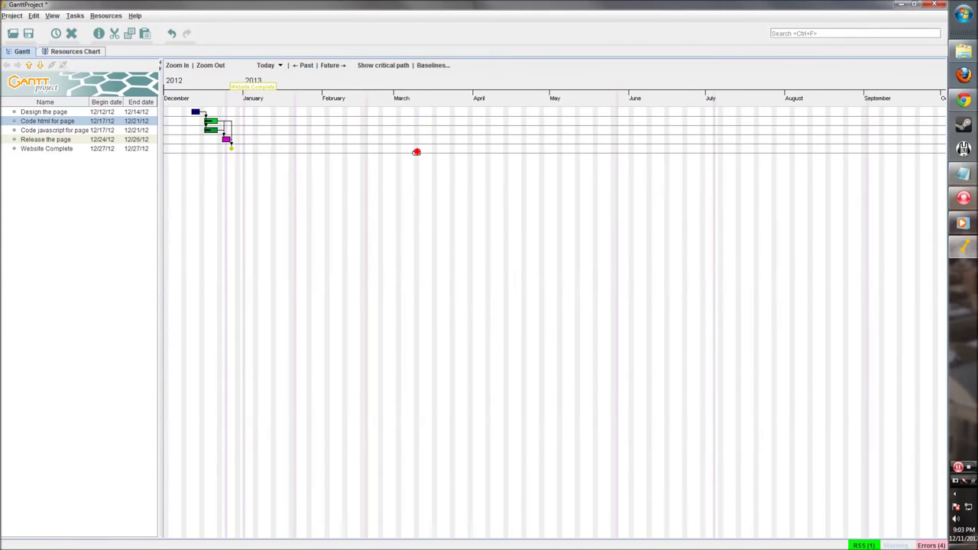
left_click_drag(371, 152, 426, 179)
left_click_drag(353, 144, 393, 168)
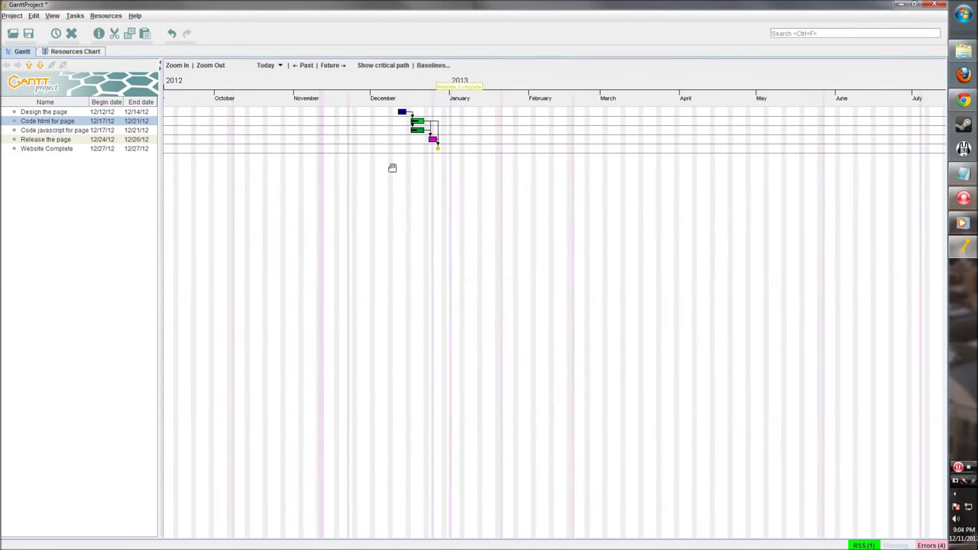
scroll(408, 131, "up", 3)
left_click_drag(269, 179, 448, 192)
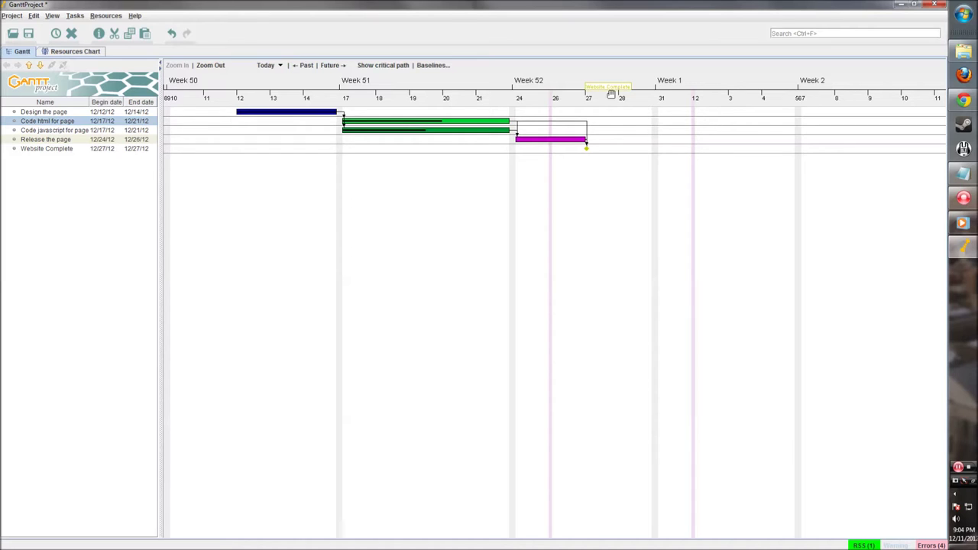
scroll(542, 221, "up", 1)
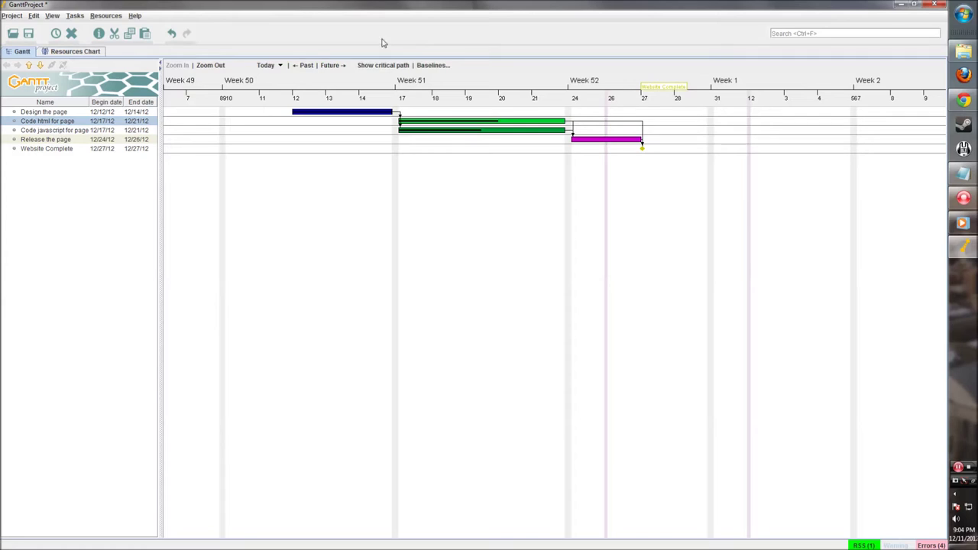
Step: Toggle critical path highlighting on and off, leaving it off, then show the Resources Chart
left_click(374, 67)
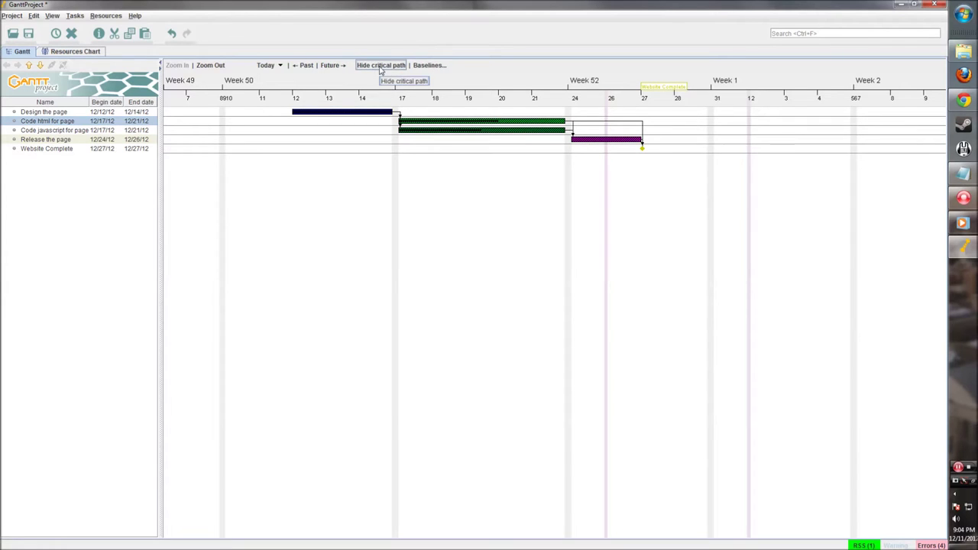
left_click(381, 66)
left_click(380, 66)
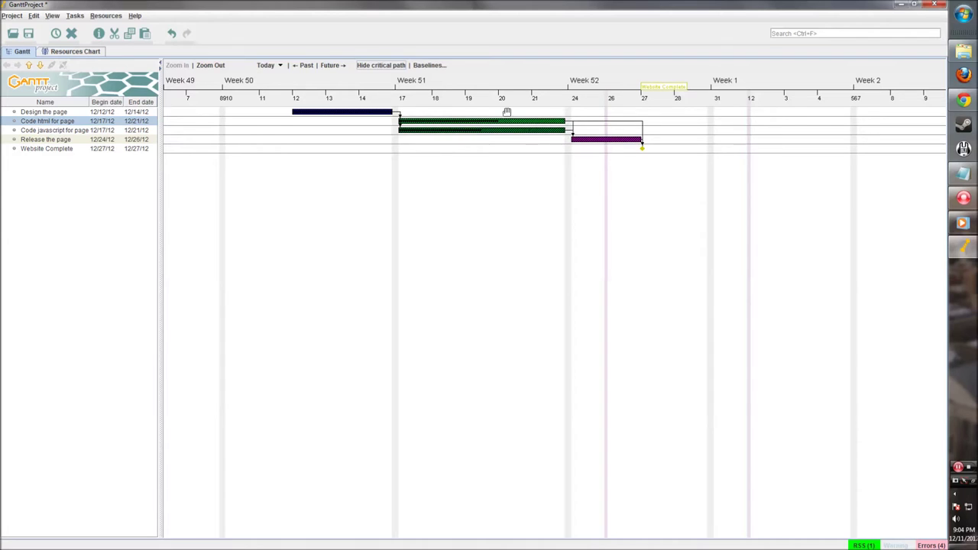
left_click(375, 66)
left_click(375, 66)
left_click(379, 66)
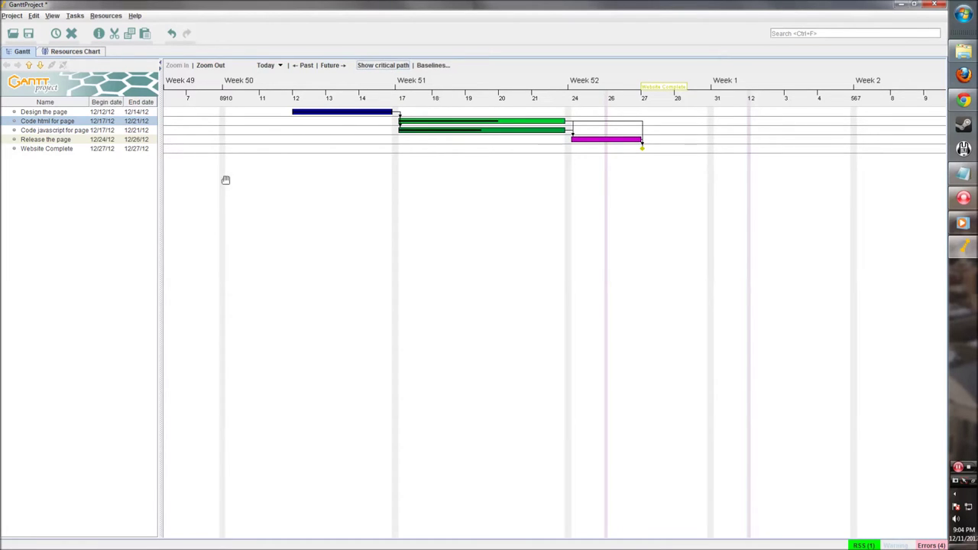
left_click_drag(380, 173, 390, 173)
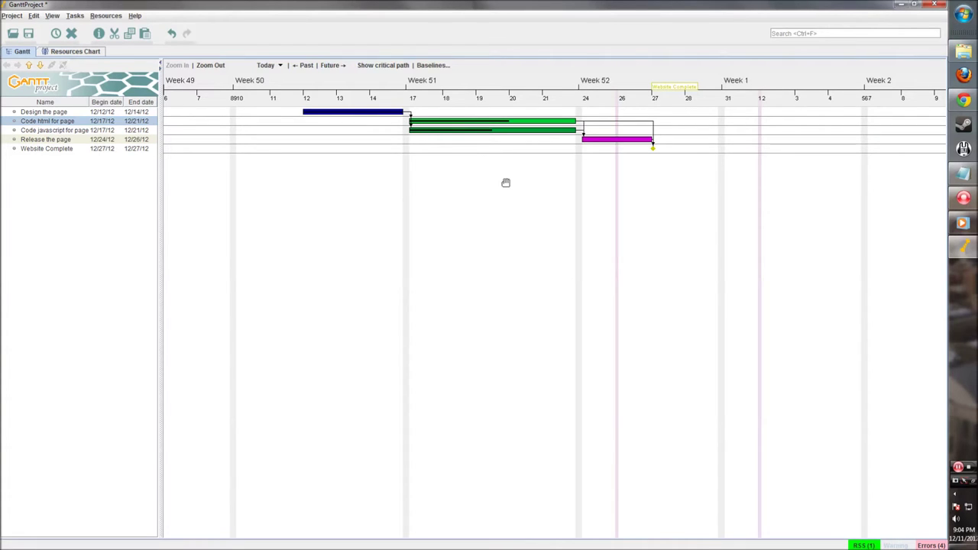
left_click(71, 52)
Step: Add the first resource with default role developer
right_click(43, 128)
left_click(49, 131)
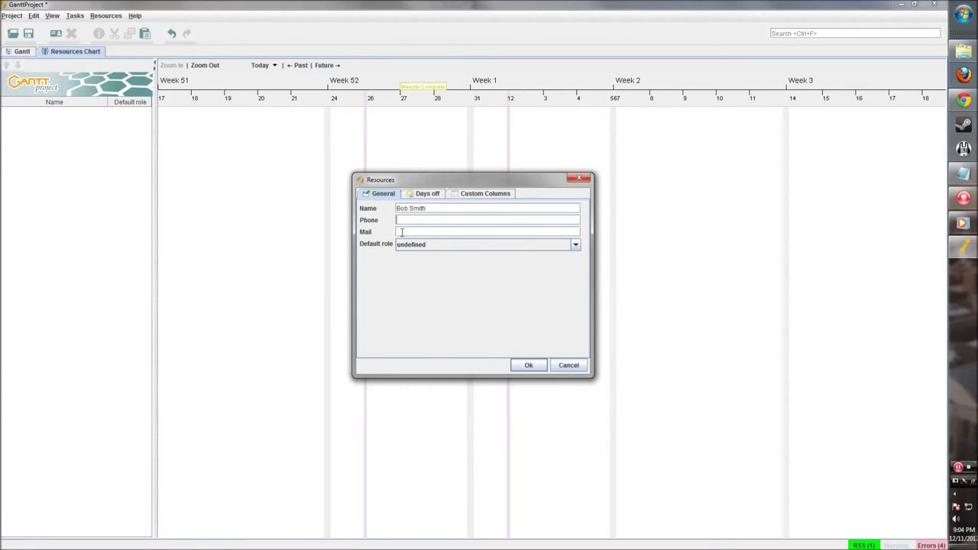
left_click(425, 245)
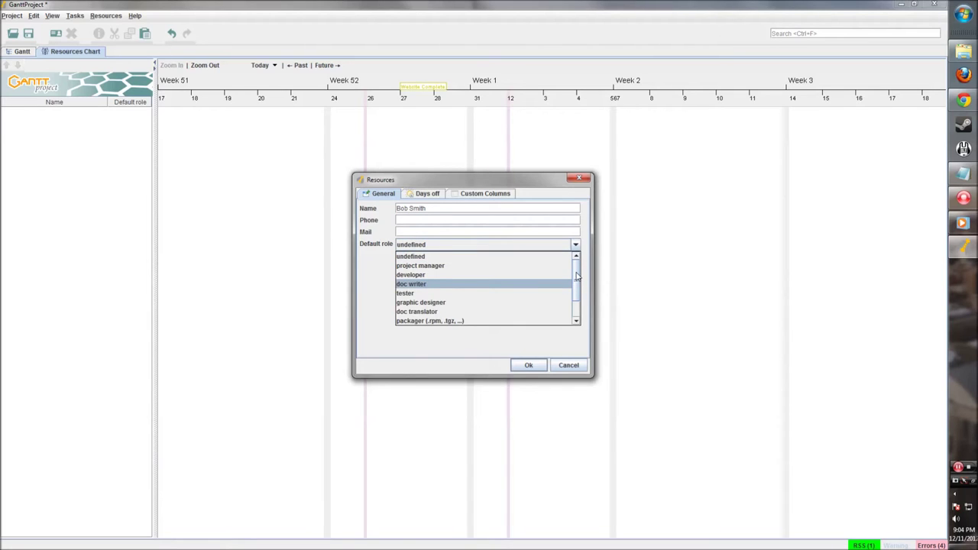
mouse_move(575, 279)
left_mouse_down()
mouse_move(579, 306)
mouse_move(578, 262)
mouse_move(578, 272)
left_mouse_up()
scroll(577, 279, "down", 1)
scroll(578, 279, "up", 1)
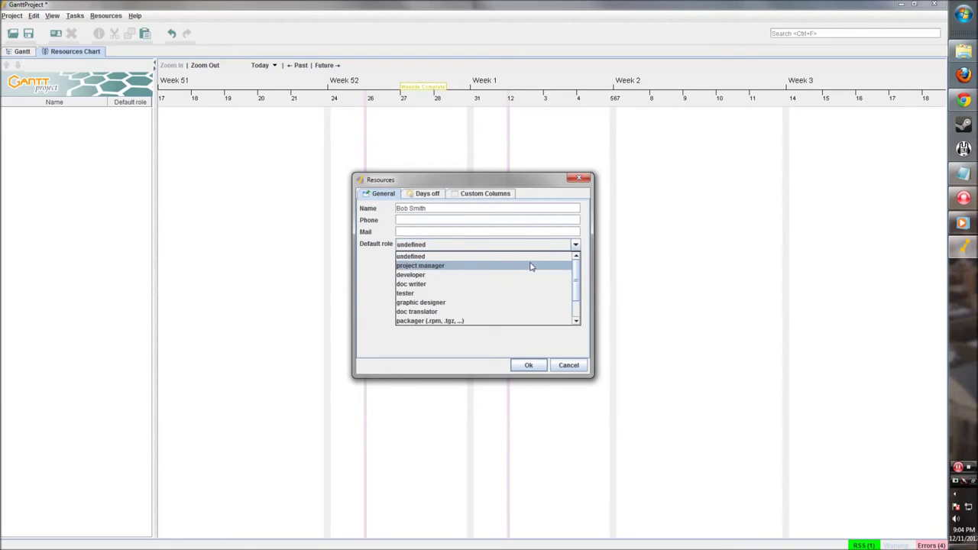
left_click(437, 275)
left_click(430, 195)
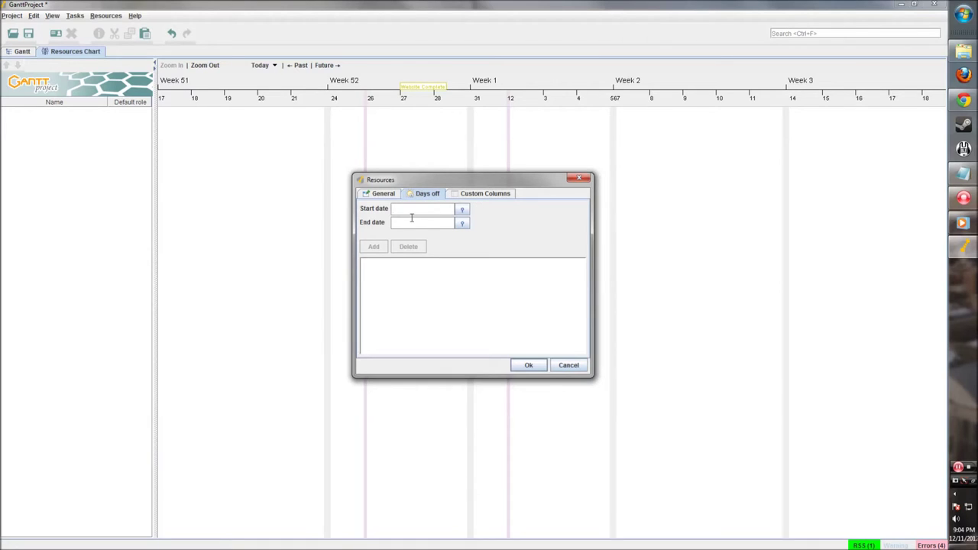
left_click(473, 195)
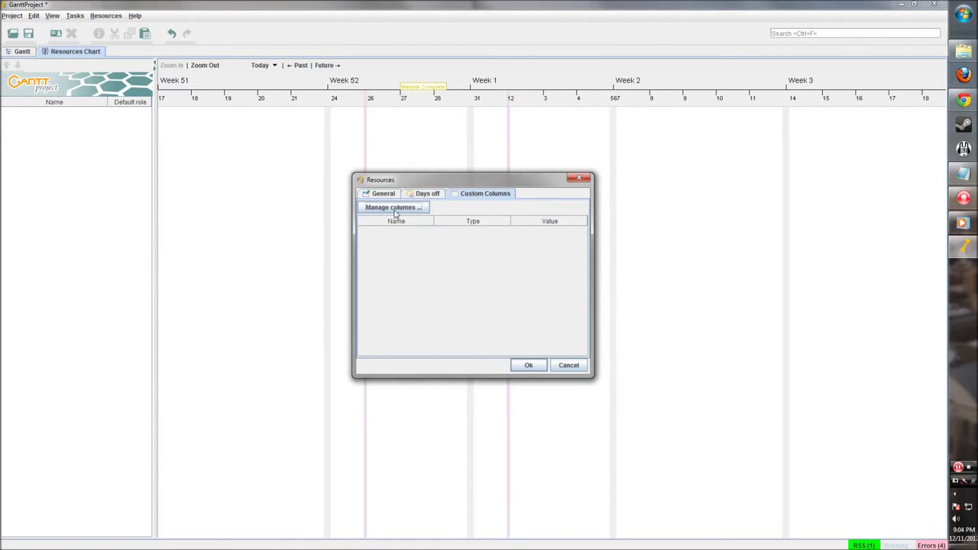
left_click(529, 365)
Step: Add a second resource, entering the person's name, with default role project manager
right_click(68, 132)
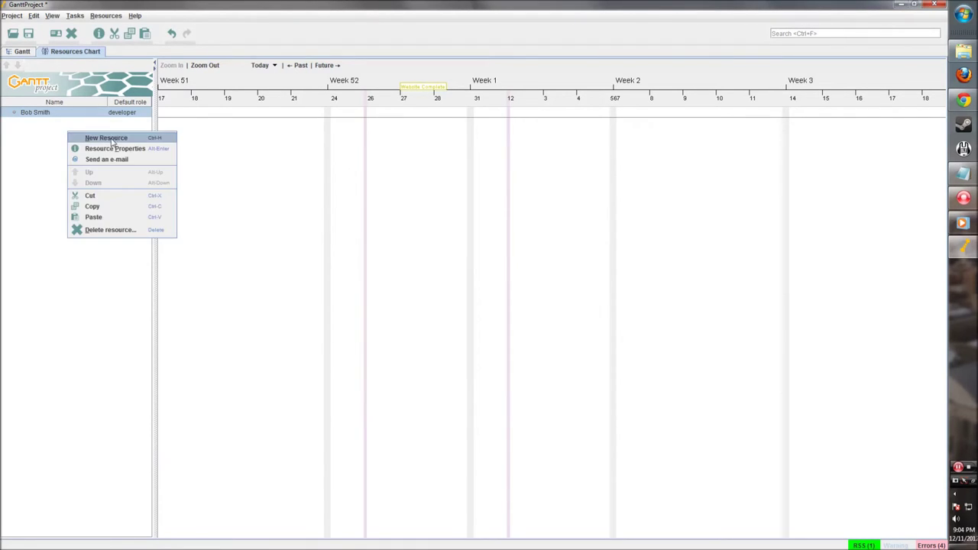
left_click(111, 139)
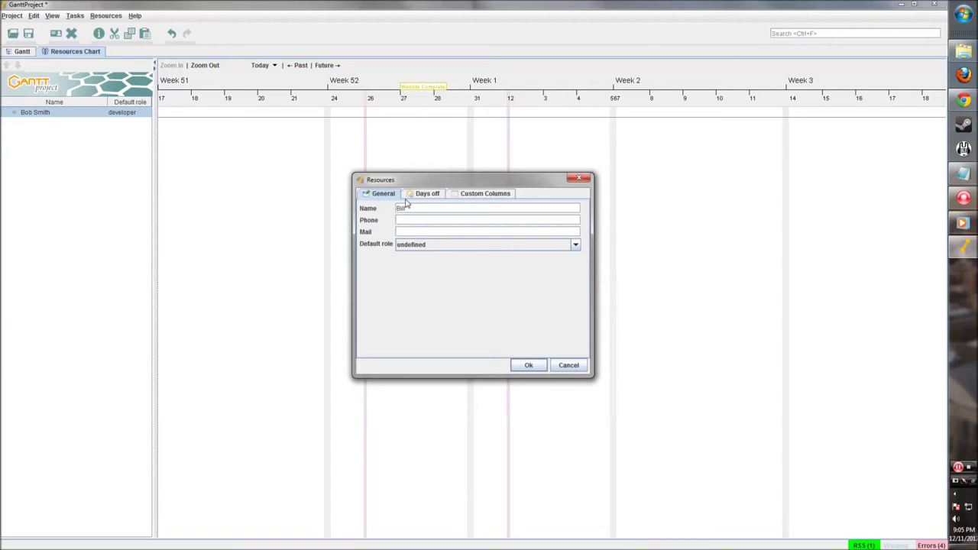
type("Bill Brown")
left_click(399, 248)
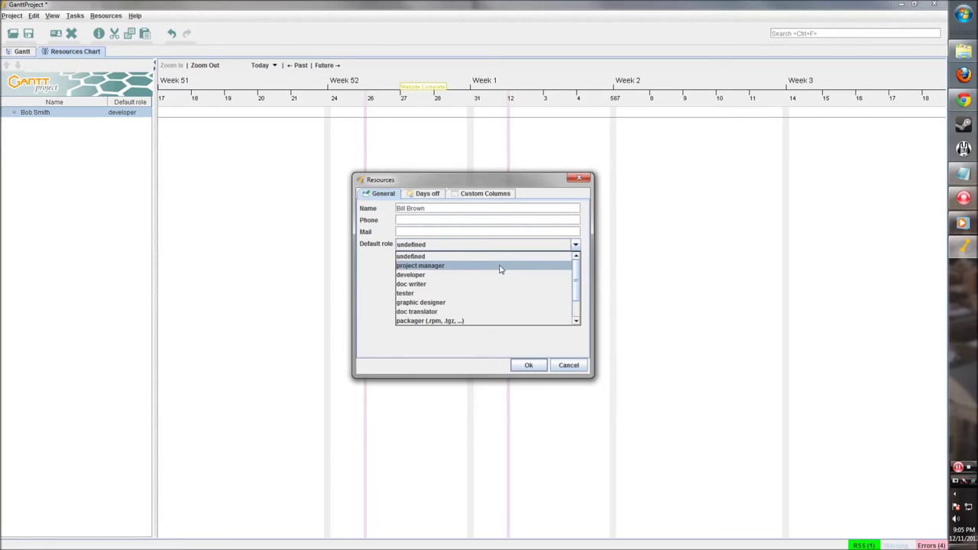
left_click(439, 266)
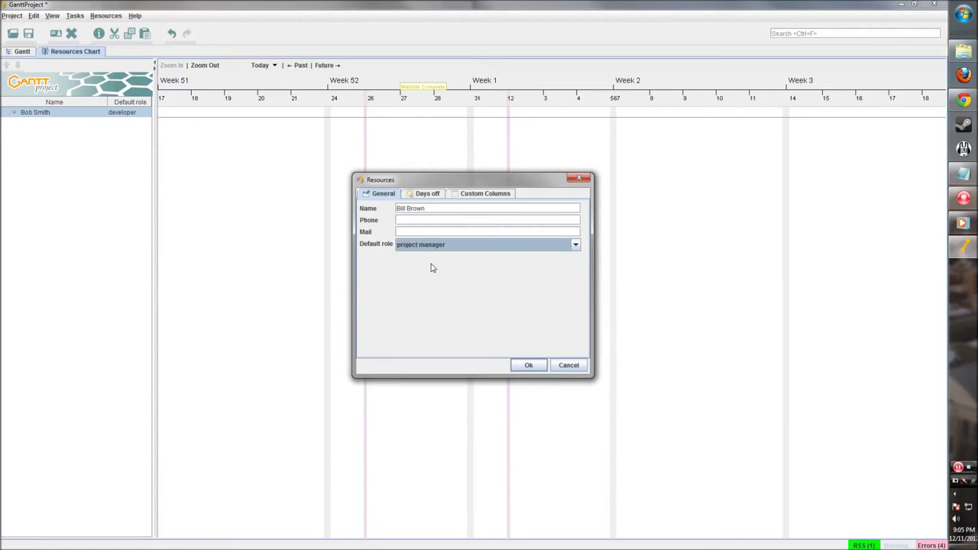
left_click(522, 366)
Step: Add a third resource with default role web designer, then review the three resources
right_click(77, 162)
left_click(120, 169)
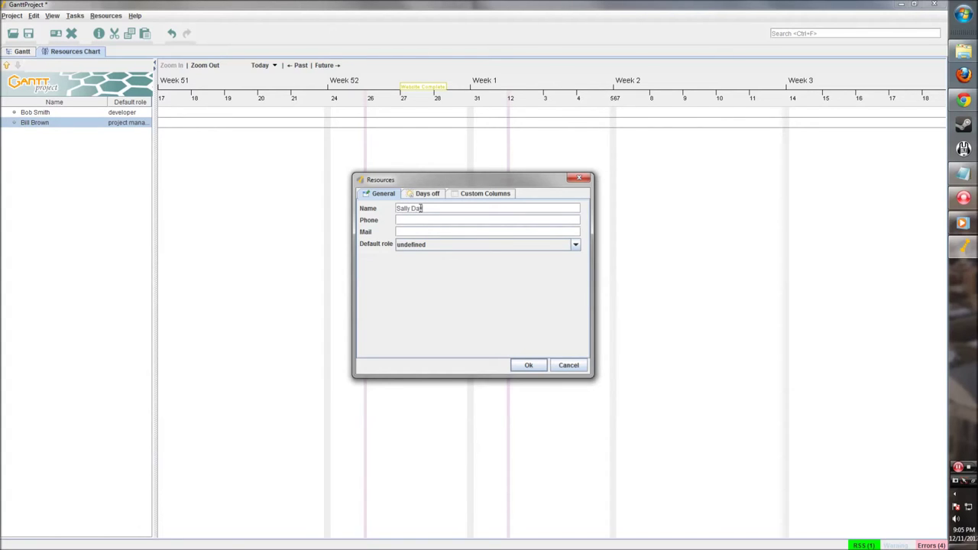
left_click(451, 250)
scroll(493, 304, "down", 1)
scroll(467, 310, "up", 1)
scroll(468, 309, "down", 1)
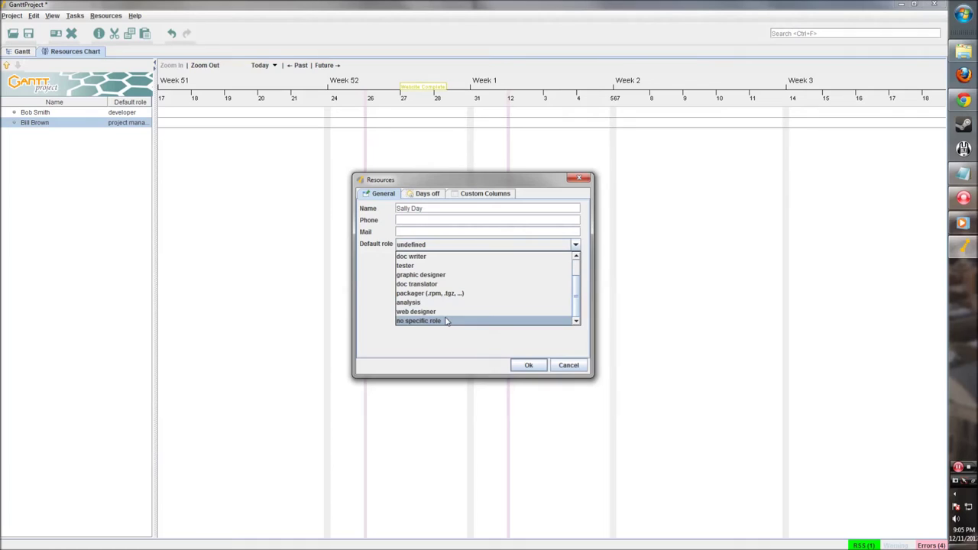
left_click(447, 312)
left_click(528, 366)
left_click(79, 115)
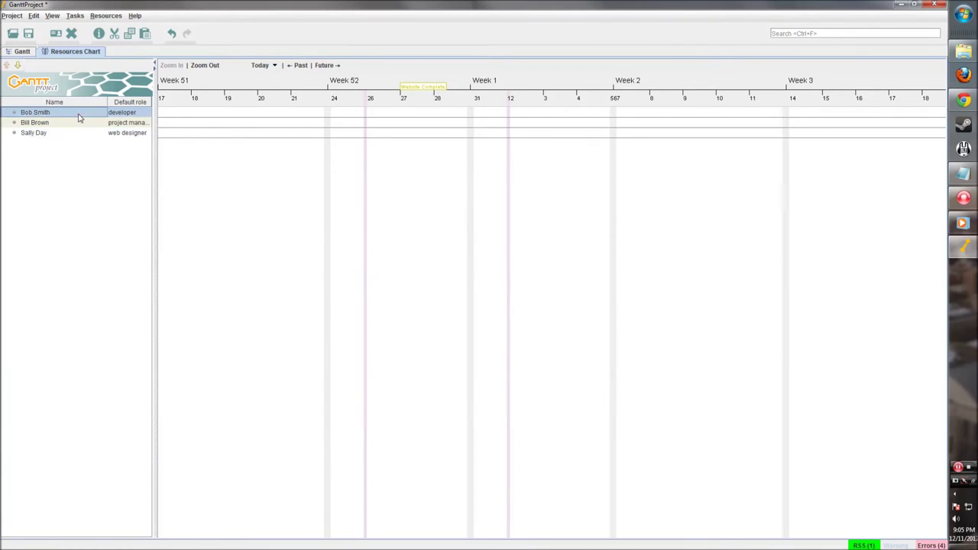
left_click(79, 124)
left_click(76, 134)
left_click(81, 115)
left_click(77, 124)
left_click(74, 135)
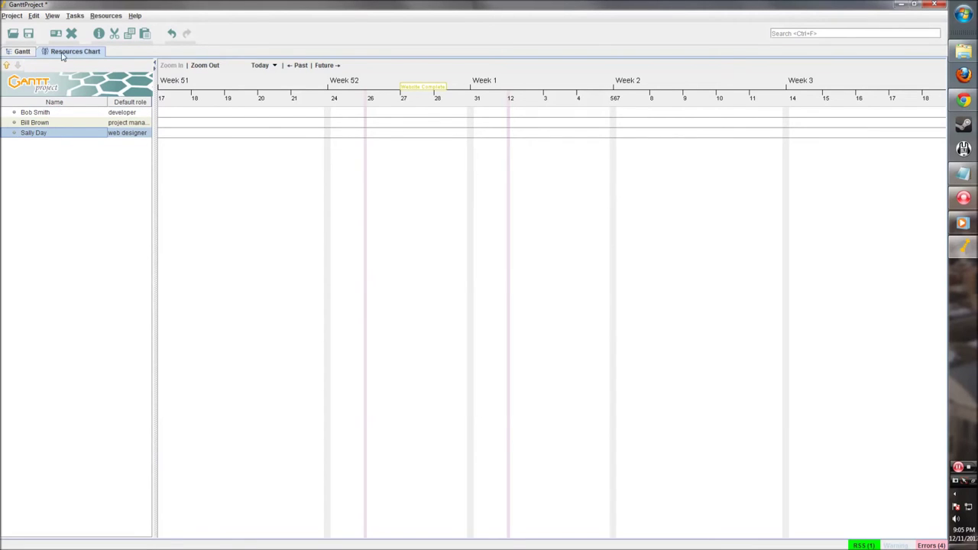
Step: Assign the web designer to Design the page
left_click(28, 53)
double_click(359, 115)
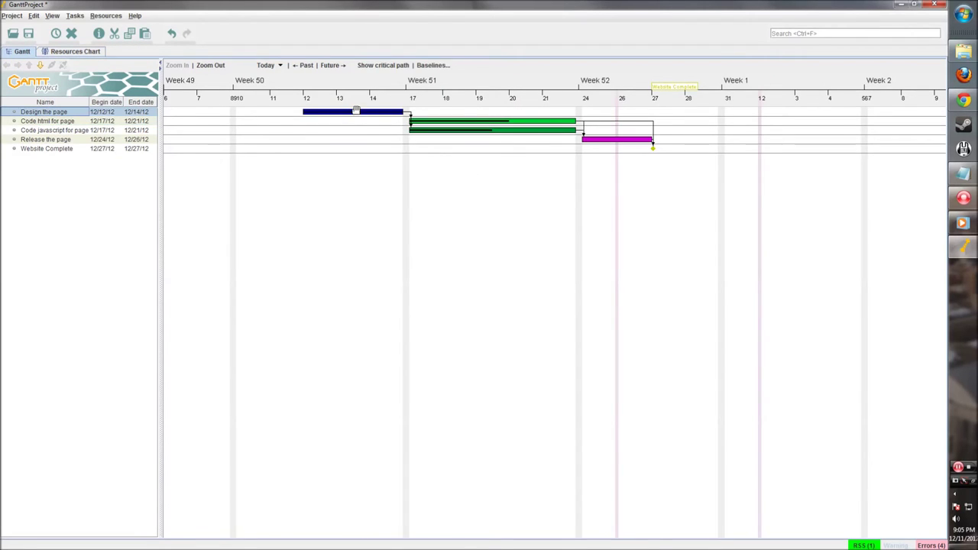
left_click(389, 165)
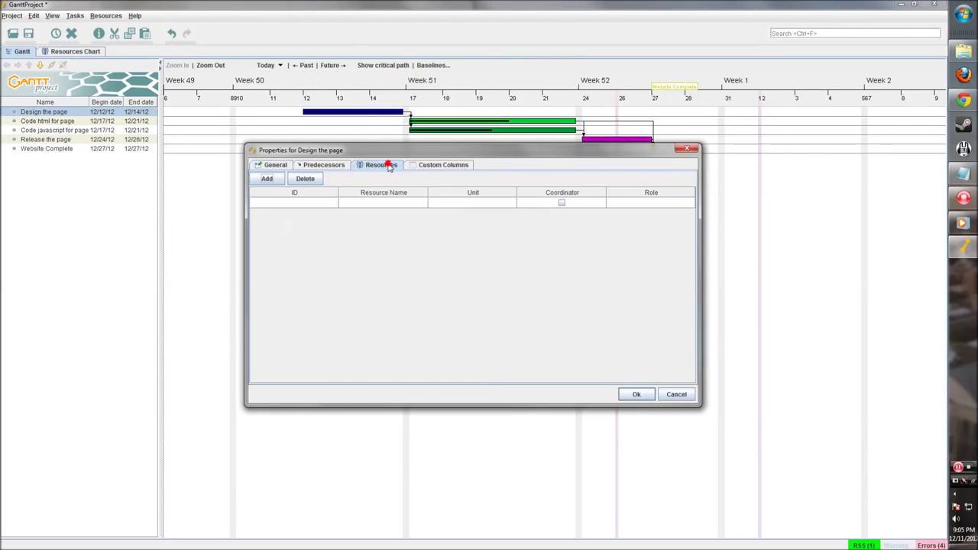
left_click(267, 178)
left_click(422, 203)
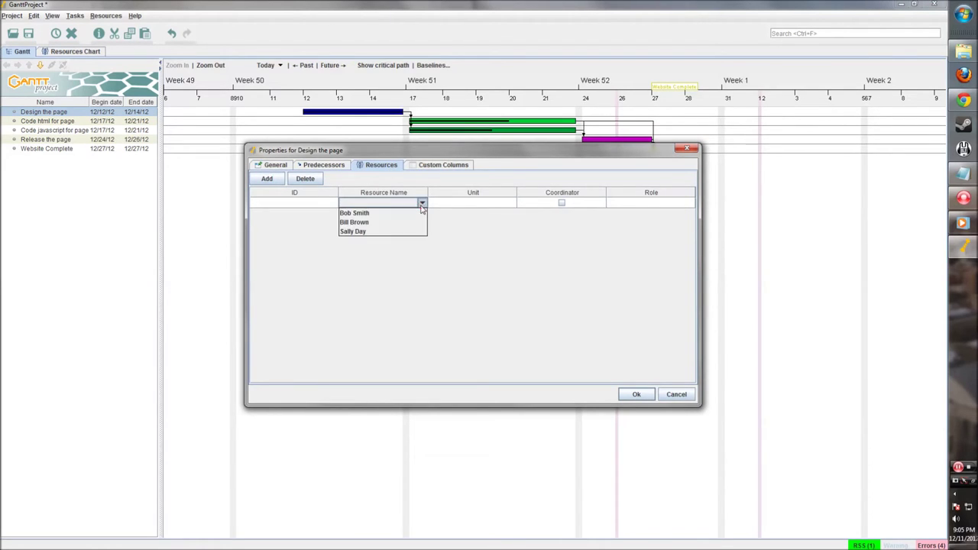
left_click(394, 232)
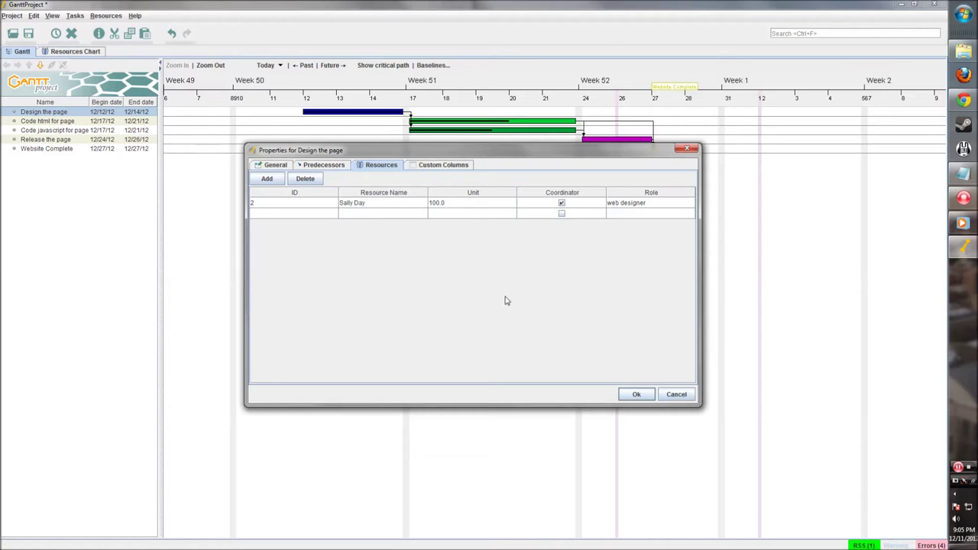
left_click(634, 393)
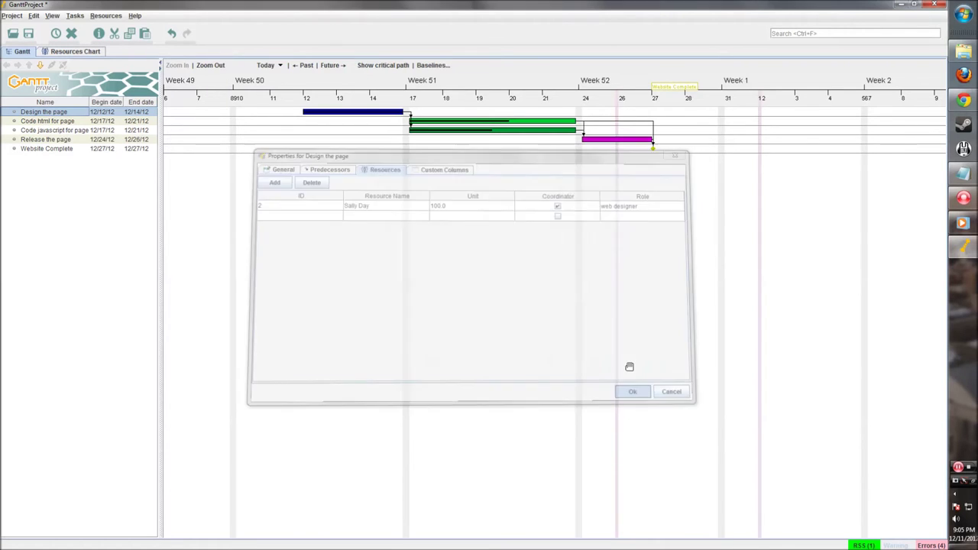
Step: Open Code html for page's resource assignments without assigning anyone, then check the developer resource
left_click(67, 123)
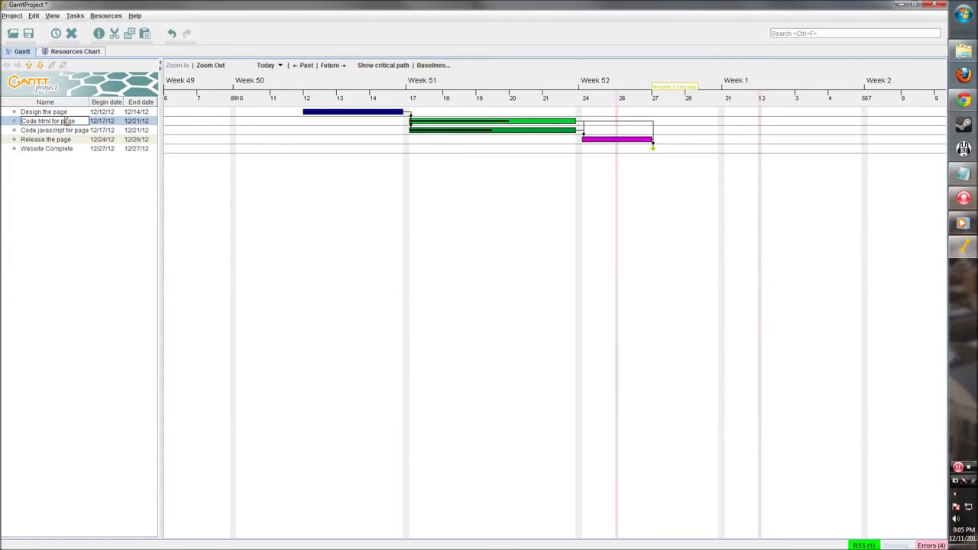
right_click(72, 121)
left_click(40, 123)
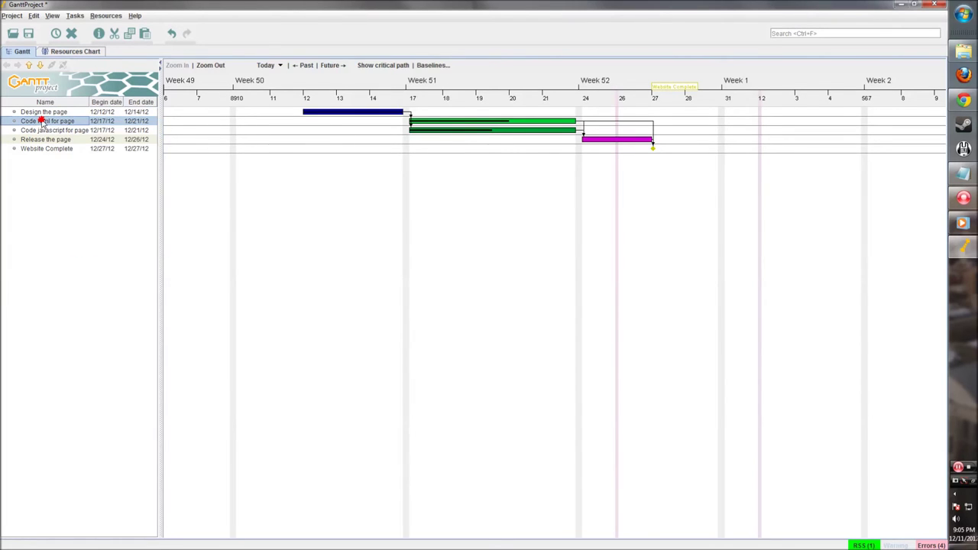
double_click(465, 123)
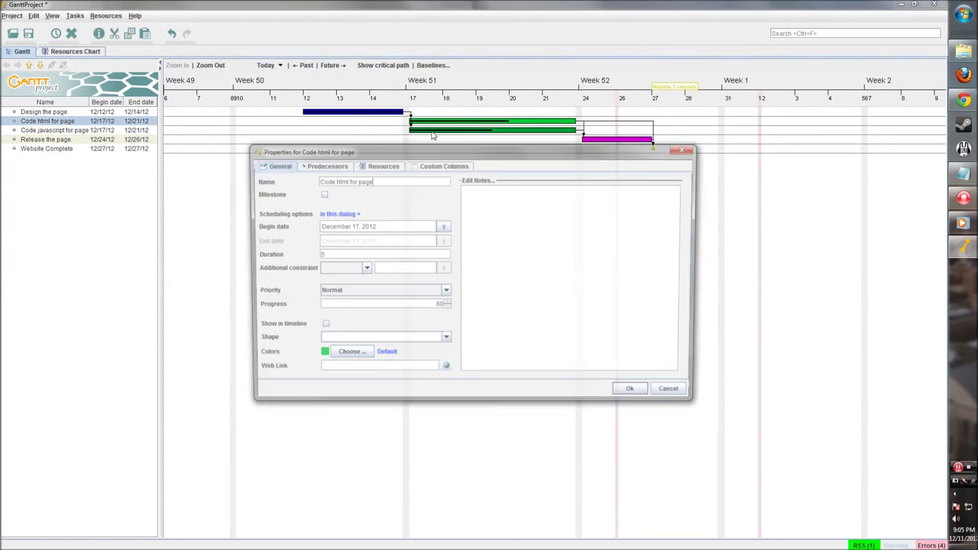
left_click(375, 166)
left_click(275, 181)
left_click(390, 202)
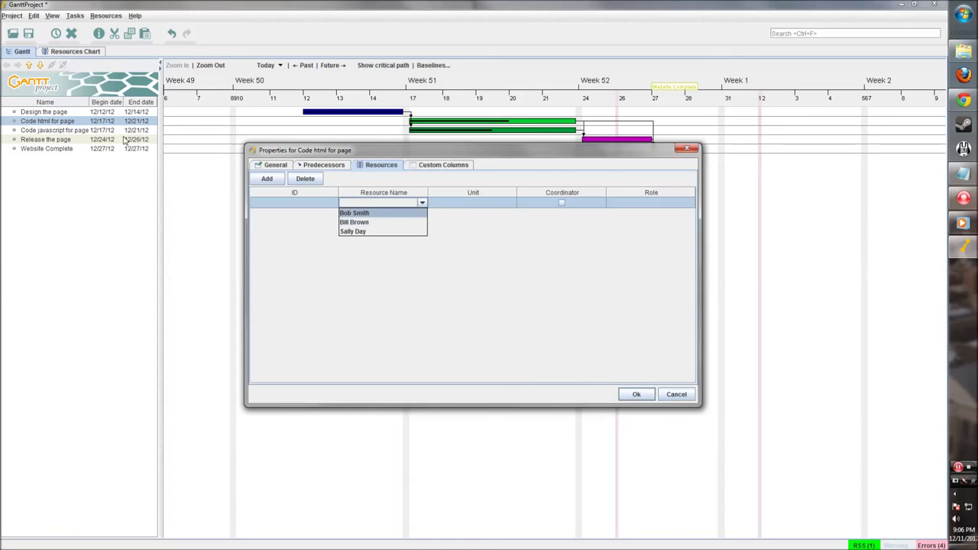
left_click(676, 395)
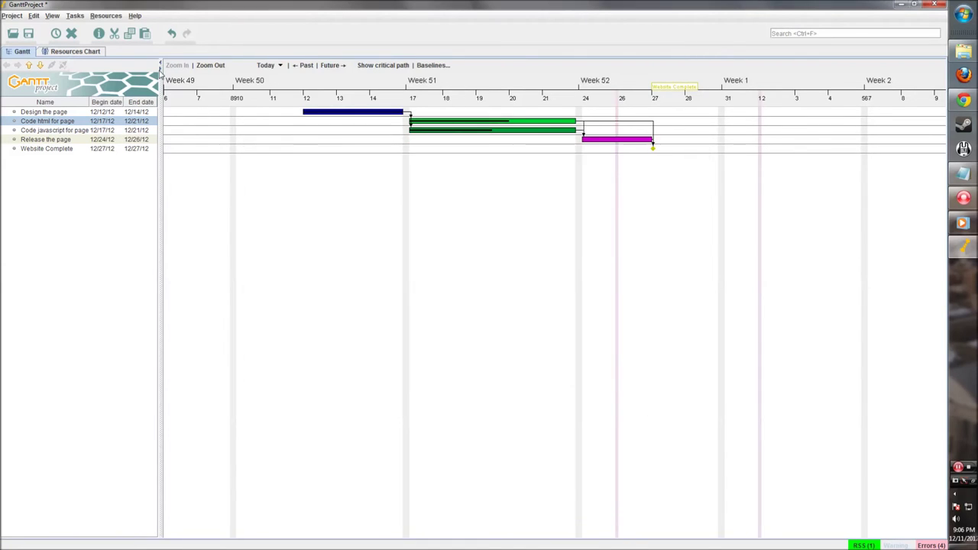
left_click(76, 51)
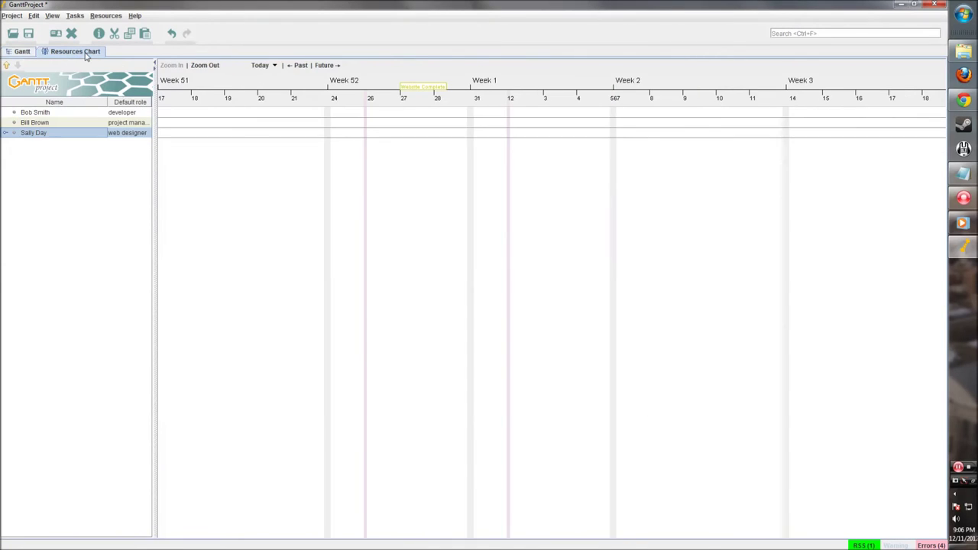
left_click(128, 113)
left_click(22, 51)
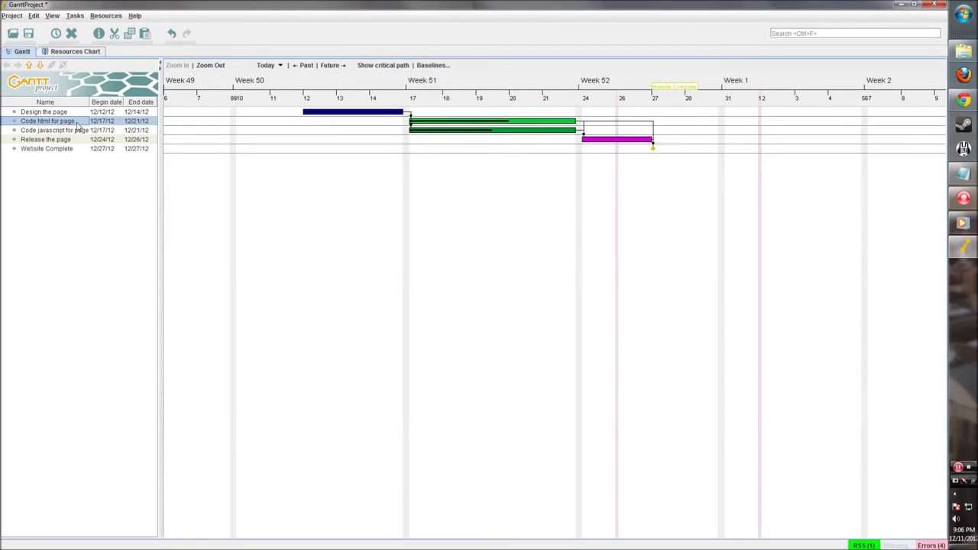
Step: Assign the developer to Code html for page at 50% units
double_click(478, 124)
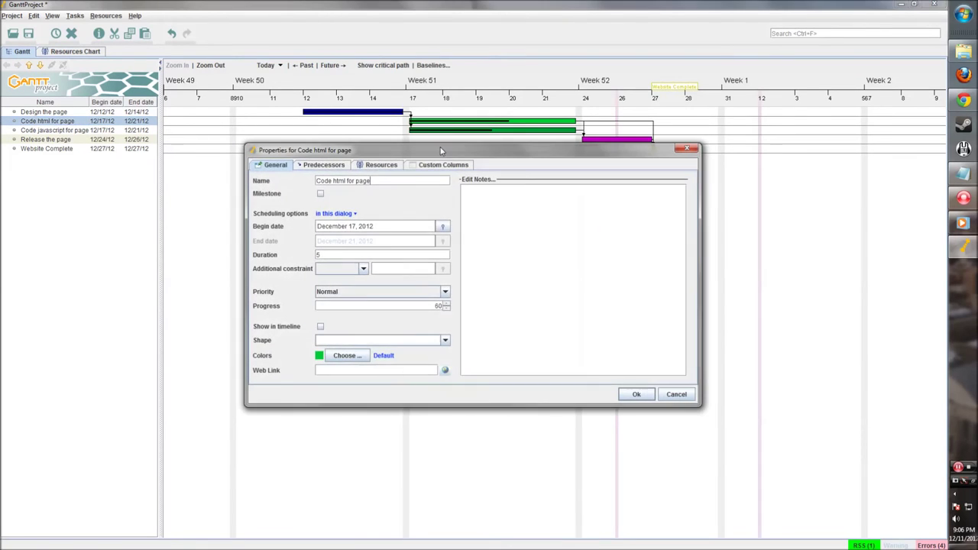
left_click(379, 166)
left_click(266, 178)
left_click(409, 200)
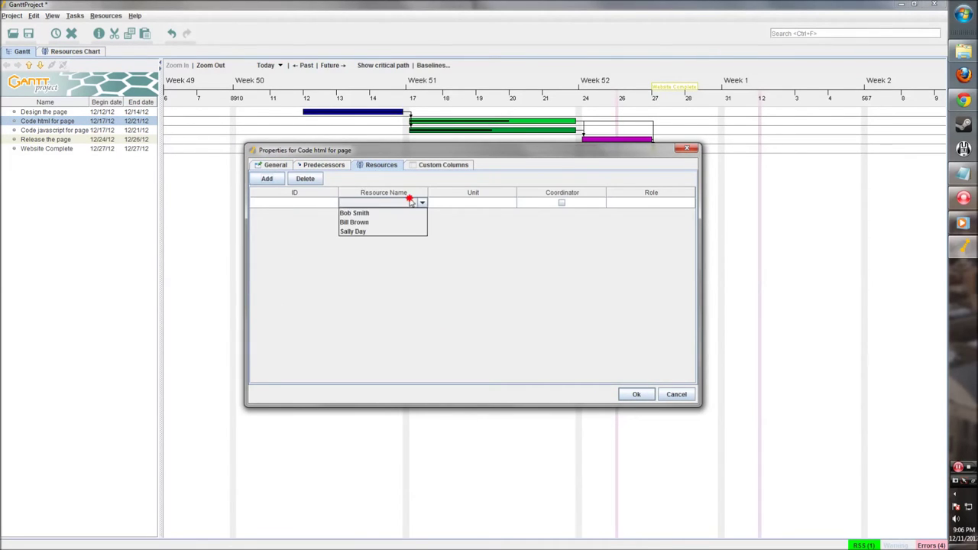
left_click(384, 213)
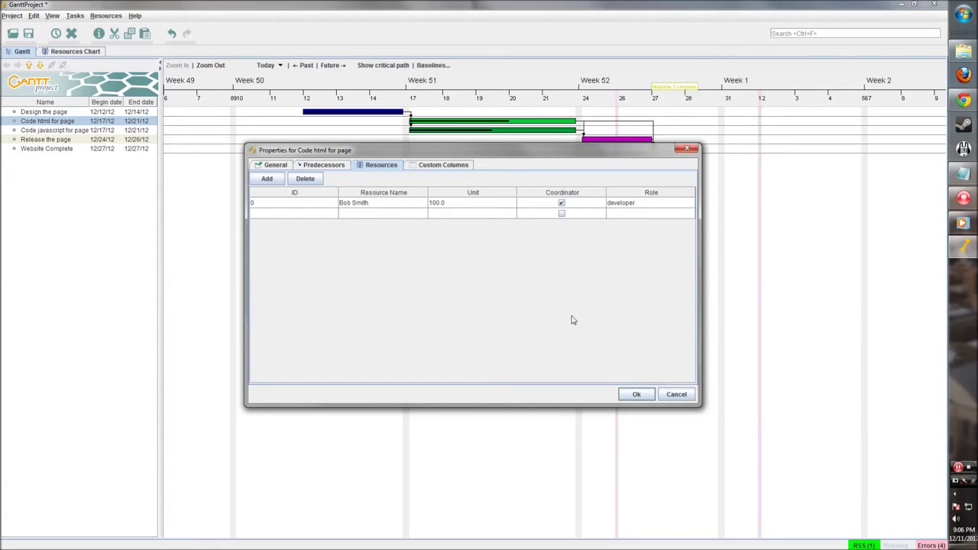
left_click(450, 203)
double_click(449, 202)
left_click_drag(449, 203, 429, 202)
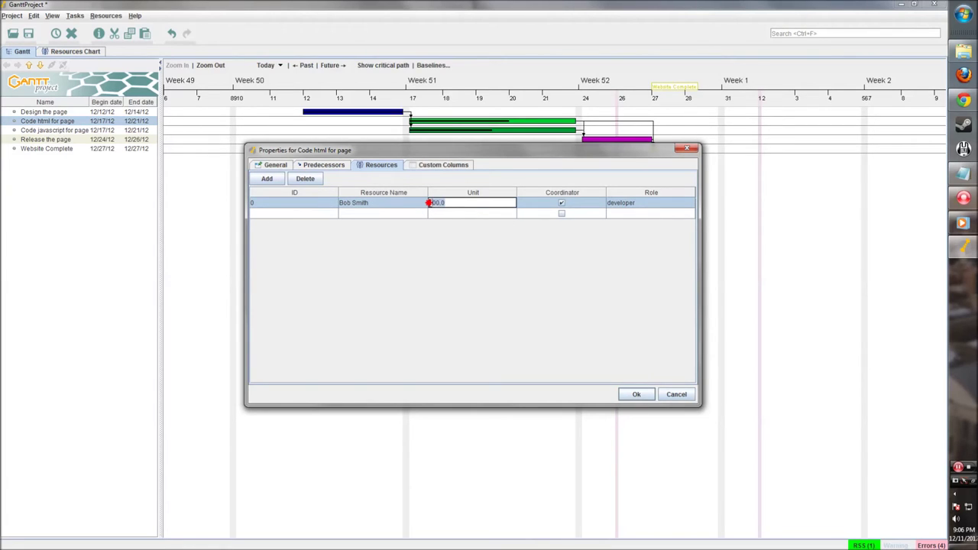
type("50")
left_click(499, 215)
left_click(634, 394)
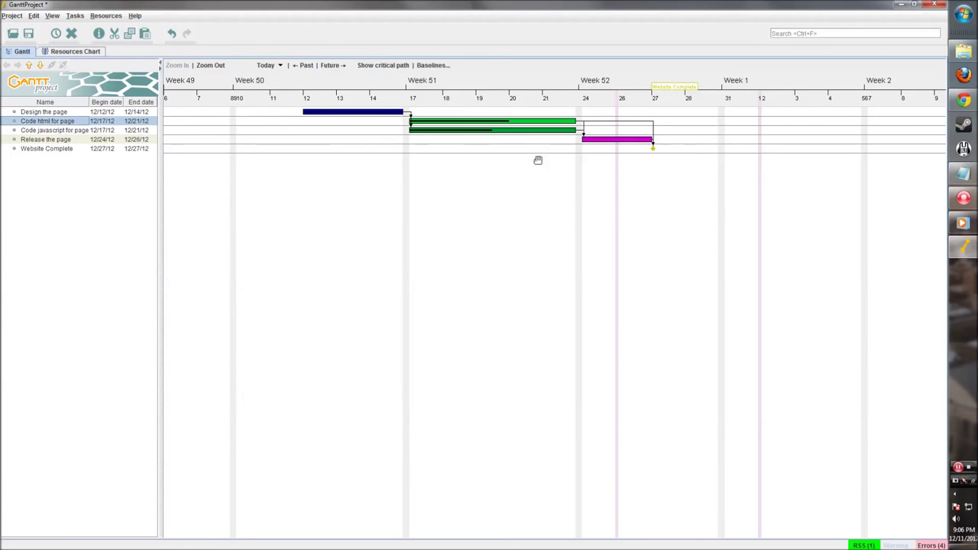
Step: Assign the developer to Code javascript for page at 50% units
double_click(468, 131)
left_click(366, 167)
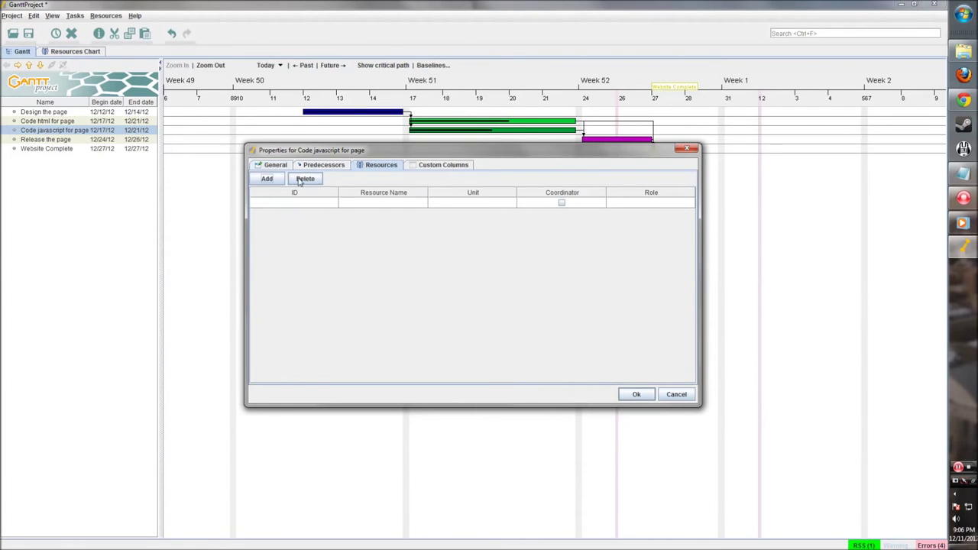
left_click(266, 178)
left_click(409, 204)
left_click(385, 213)
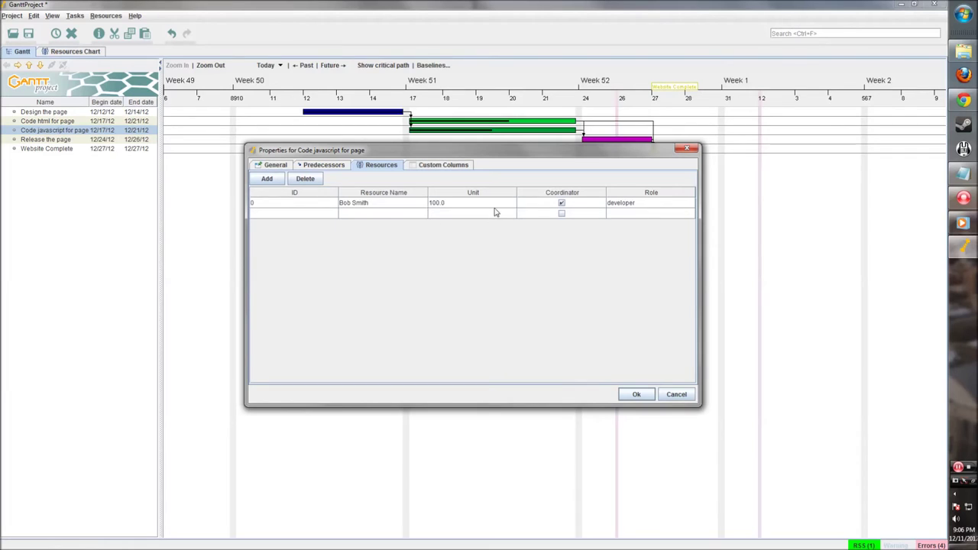
double_click(498, 204)
left_click_drag(459, 202, 398, 203)
type("50")
left_click(530, 199)
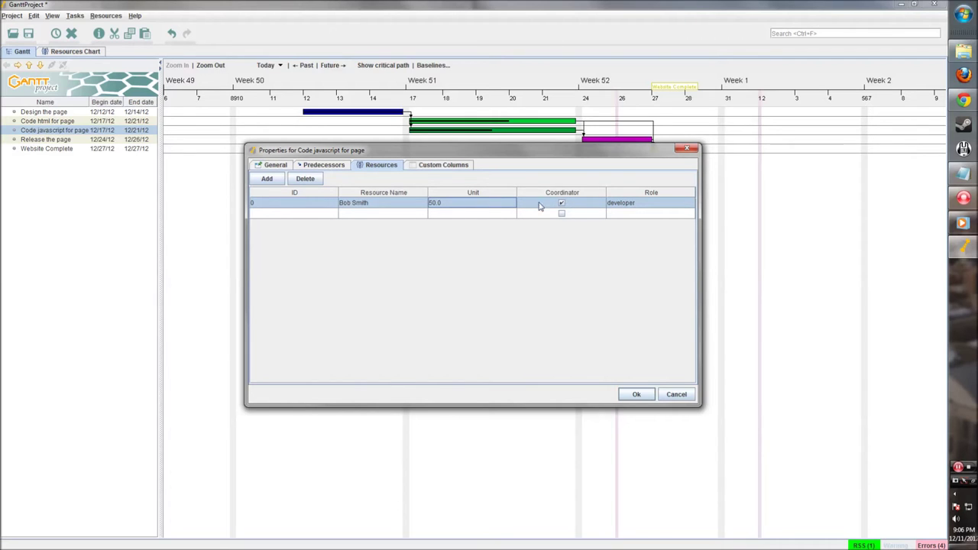
left_click(636, 393)
Step: Assign the project manager to Release the page
double_click(601, 141)
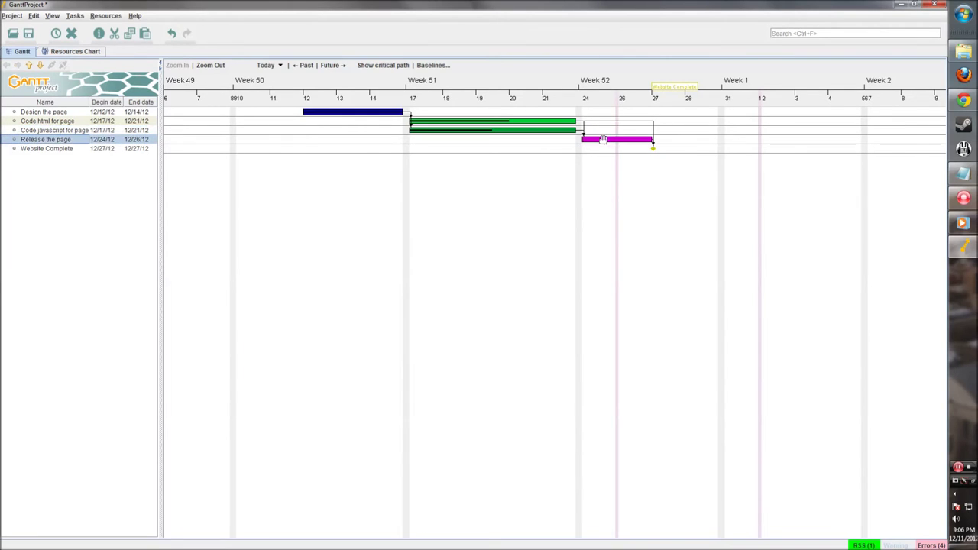
left_click(376, 165)
left_click(272, 181)
left_click(399, 203)
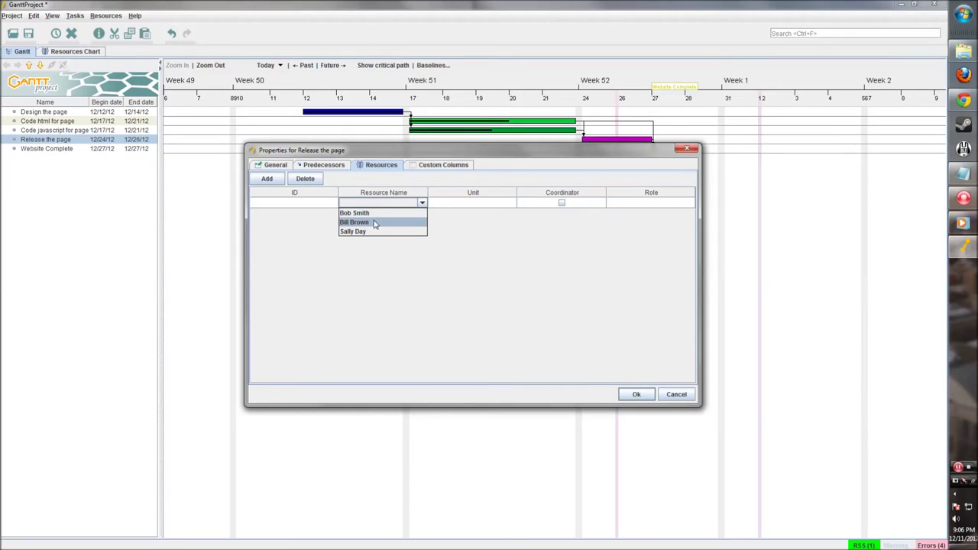
left_click(376, 223)
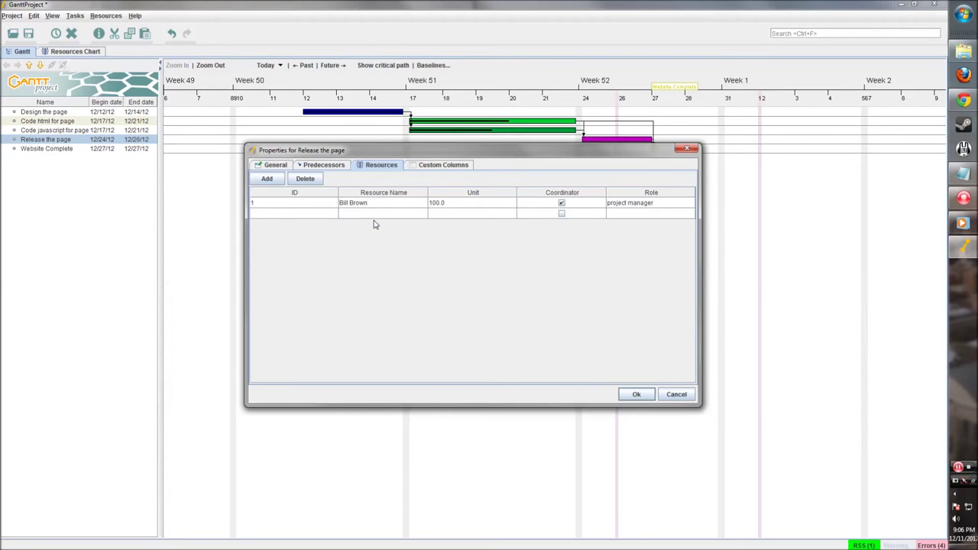
left_click(633, 393)
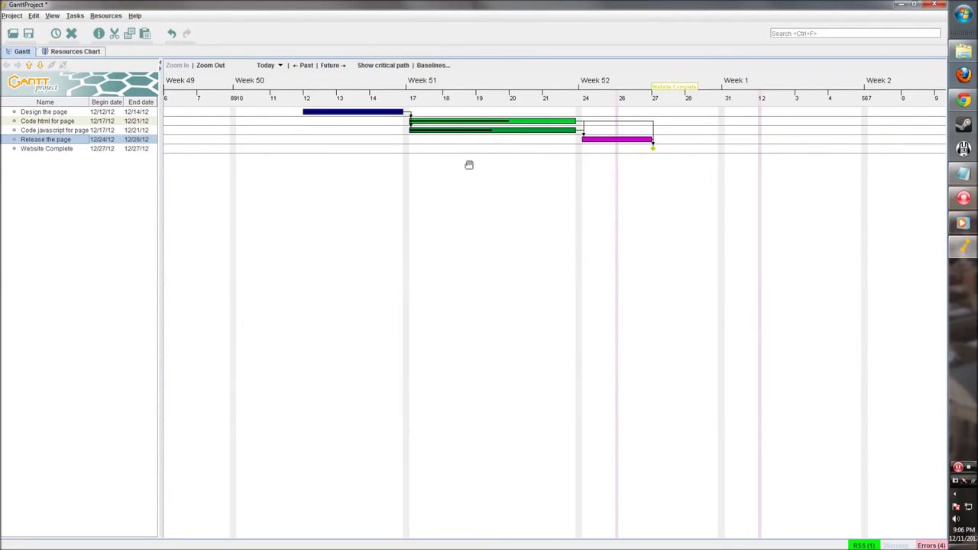
Step: Show the Resources Chart panned to the workload bars in Weeks 50–52, leaving chart options unchanged
left_click_drag(159, 171, 174, 170)
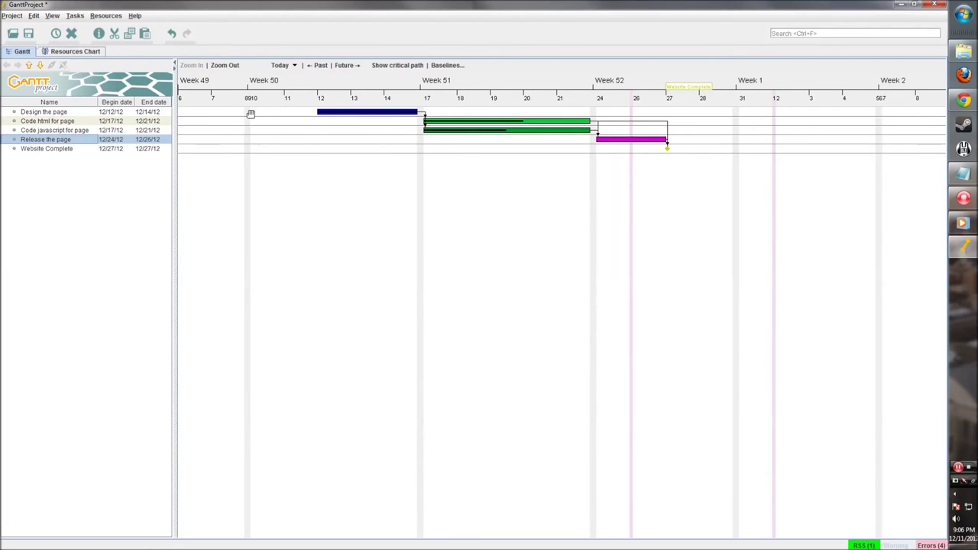
left_click(78, 54)
left_click_drag(303, 194, 505, 209)
left_click_drag(347, 199, 382, 200)
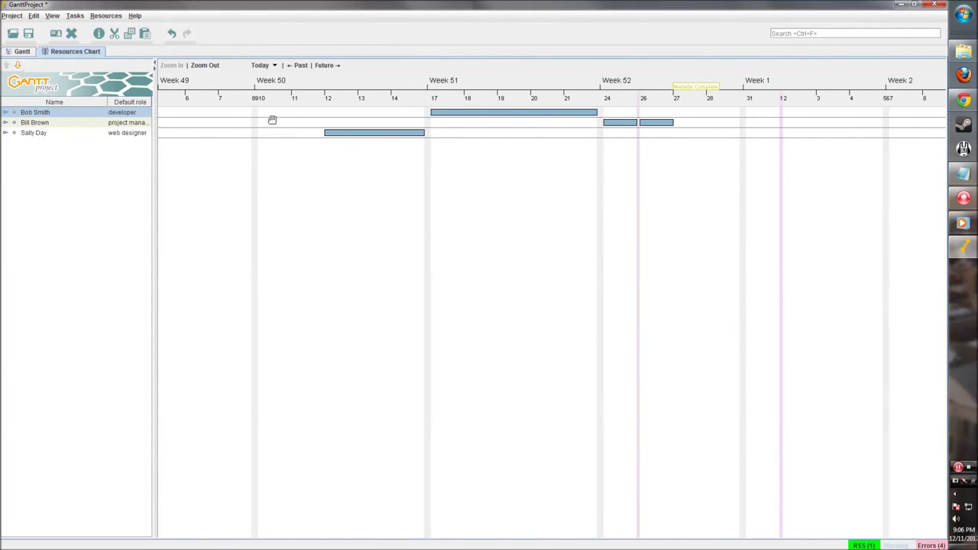
left_click_drag(561, 187, 623, 157)
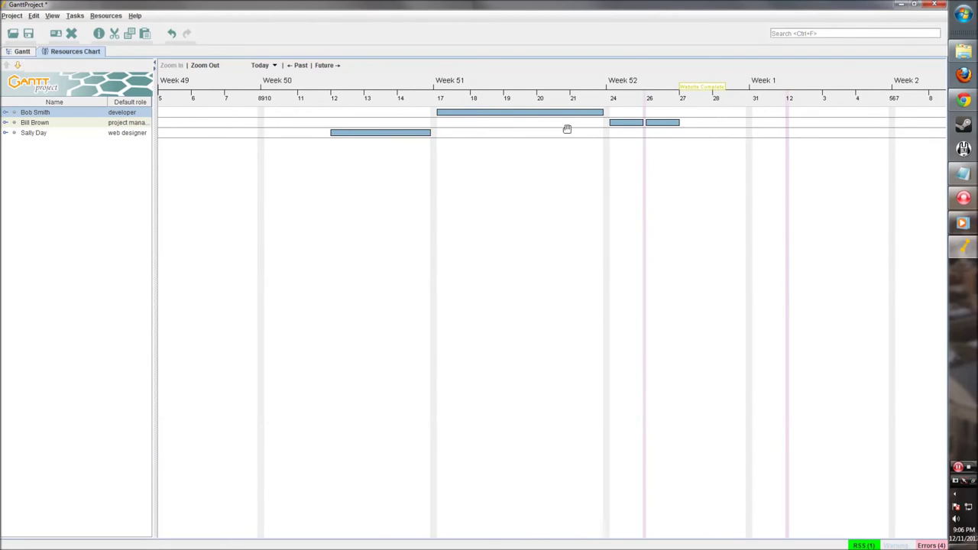
left_click_drag(297, 140, 17, 111)
right_click(455, 114)
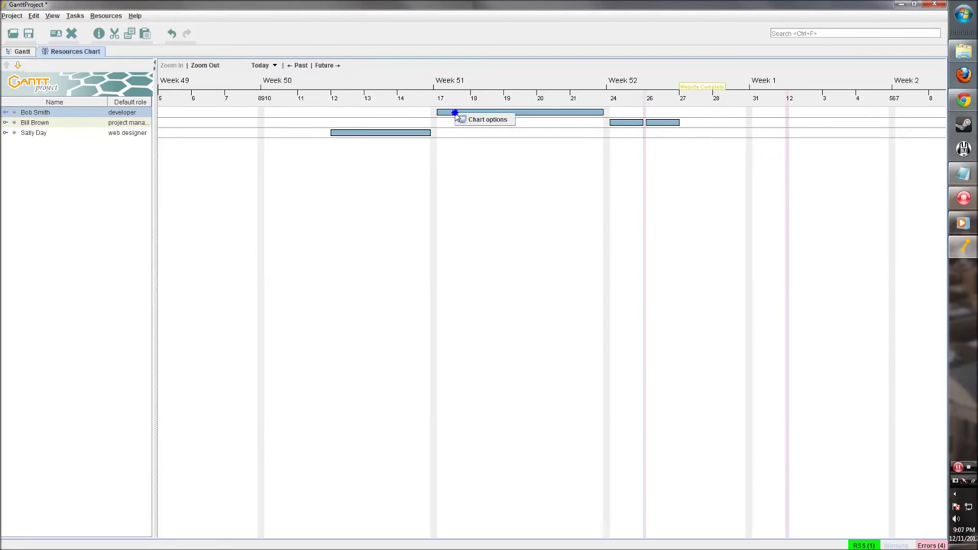
left_click(459, 119)
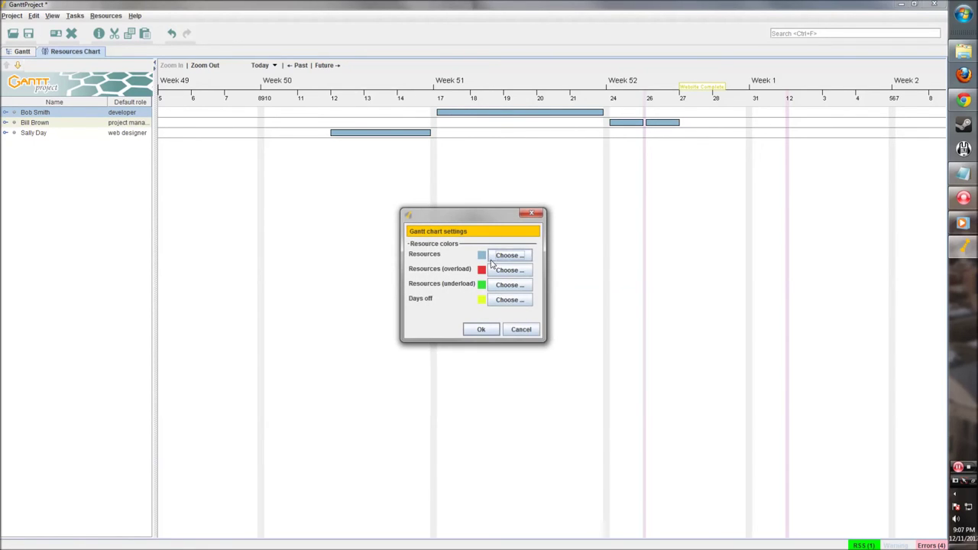
left_click_drag(459, 219, 447, 196)
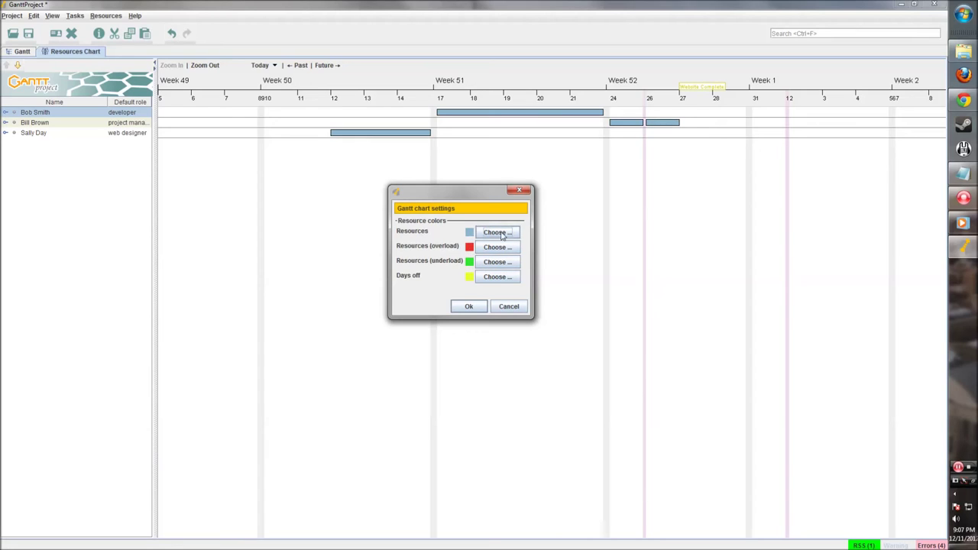
left_click(468, 306)
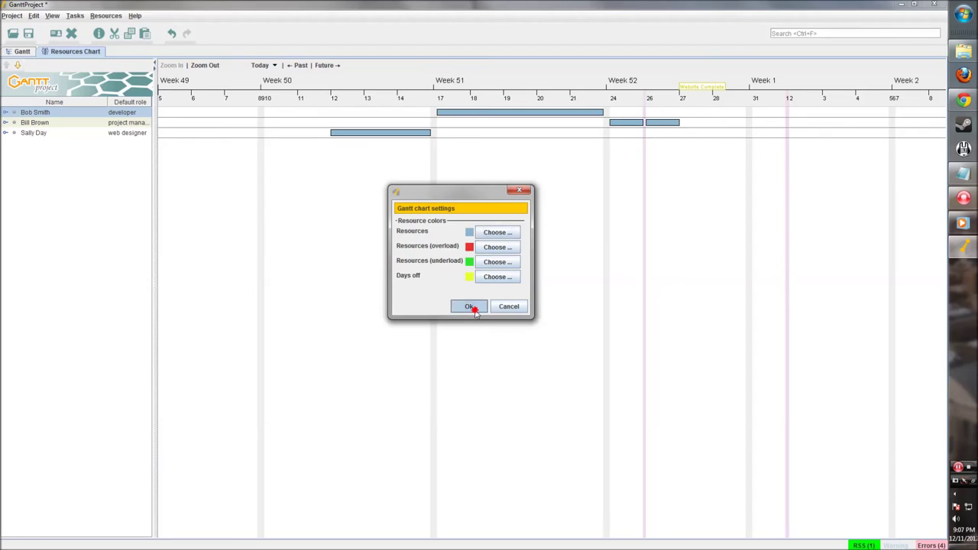
left_click(48, 133)
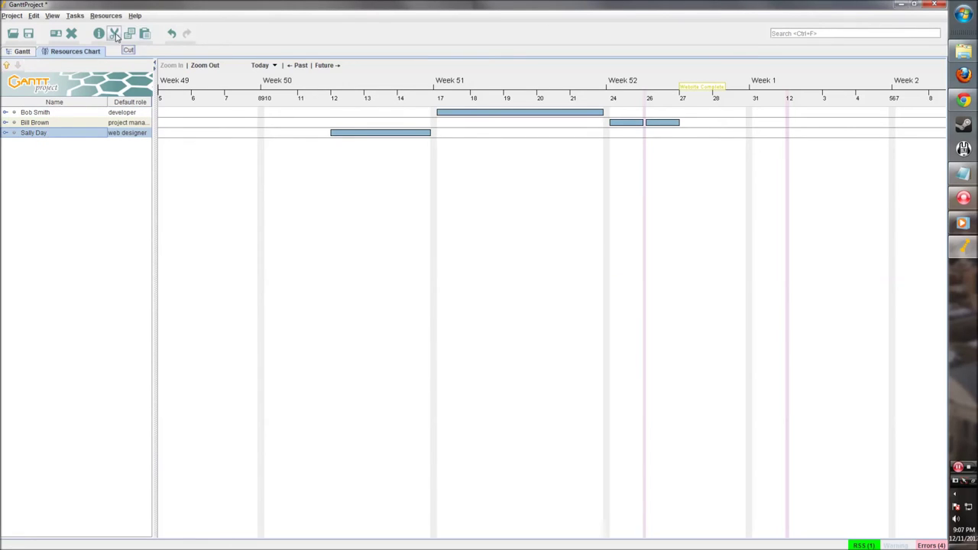
Step: Save the project as tutorial_project.gan in D:\tutorial with the GanttProject file type
left_click(22, 51)
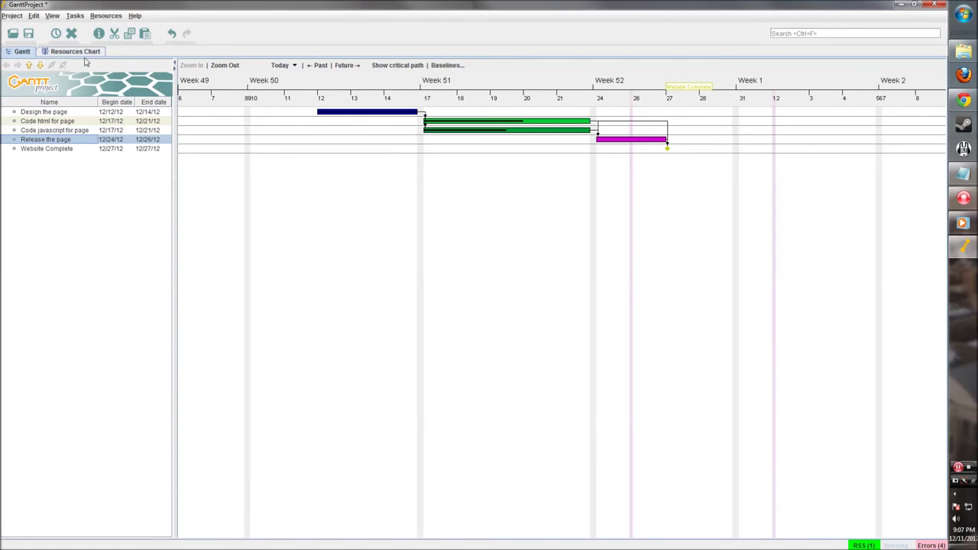
left_click_drag(694, 262, 572, 270)
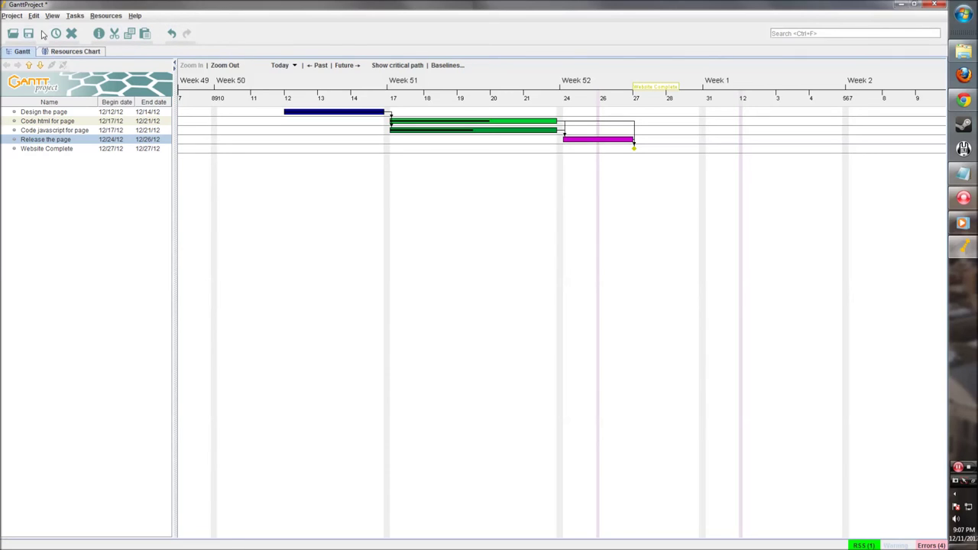
left_click(11, 15)
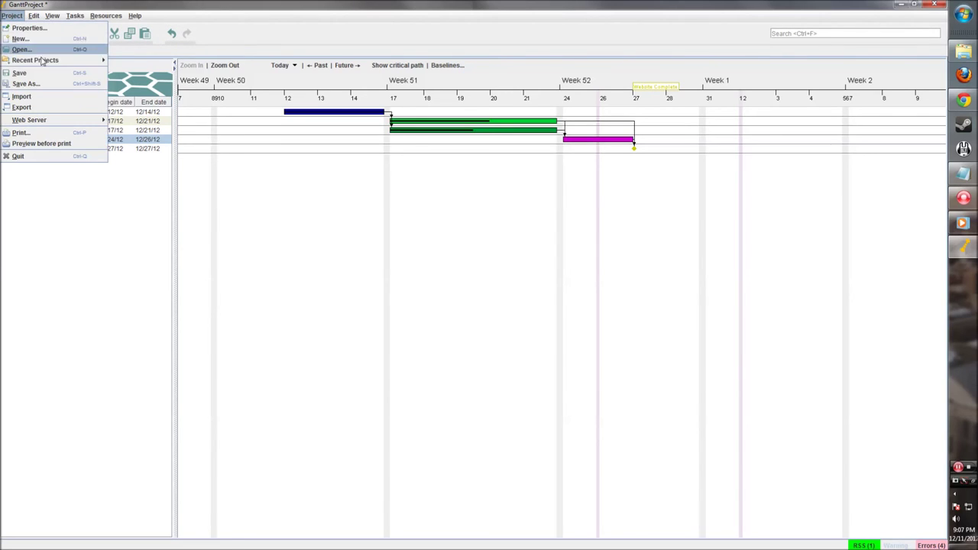
left_click(35, 82)
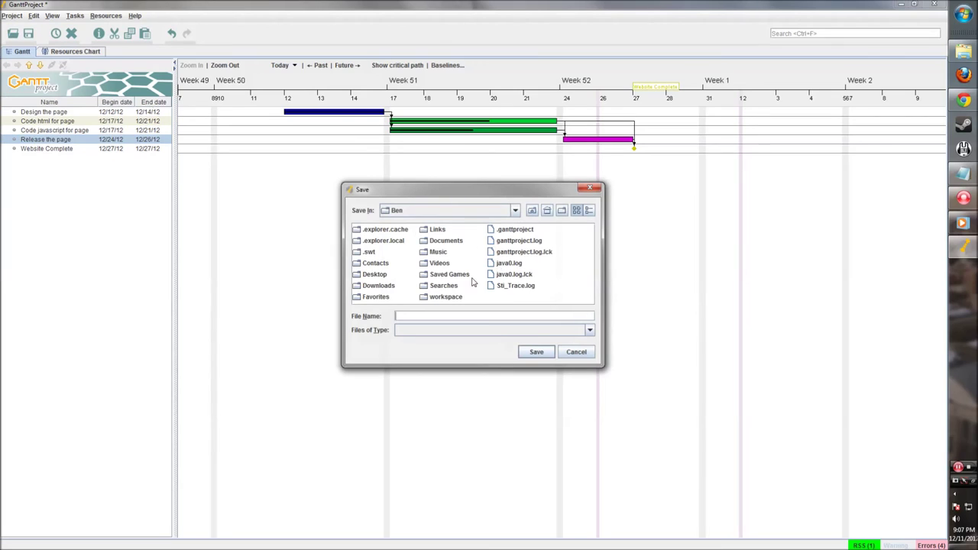
left_click(497, 211)
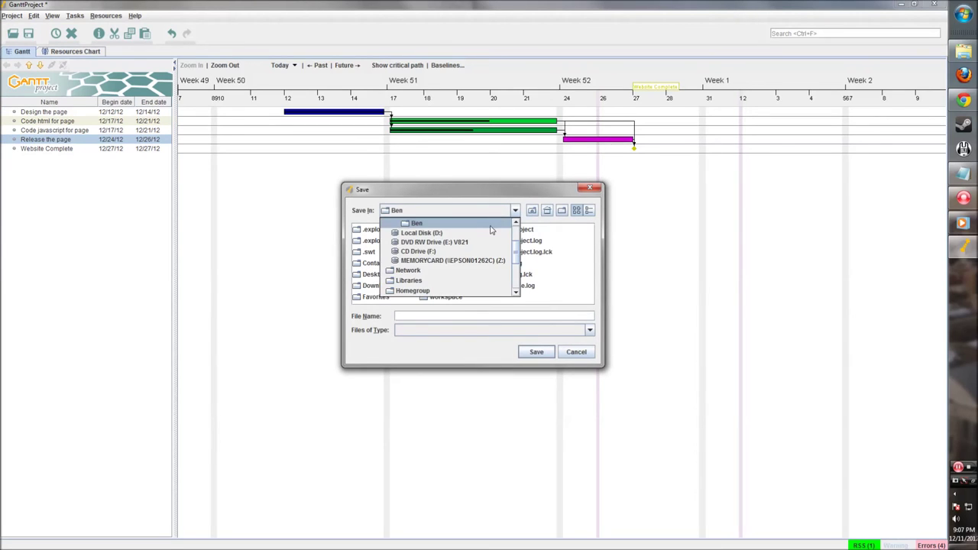
left_click(451, 236)
double_click(445, 280)
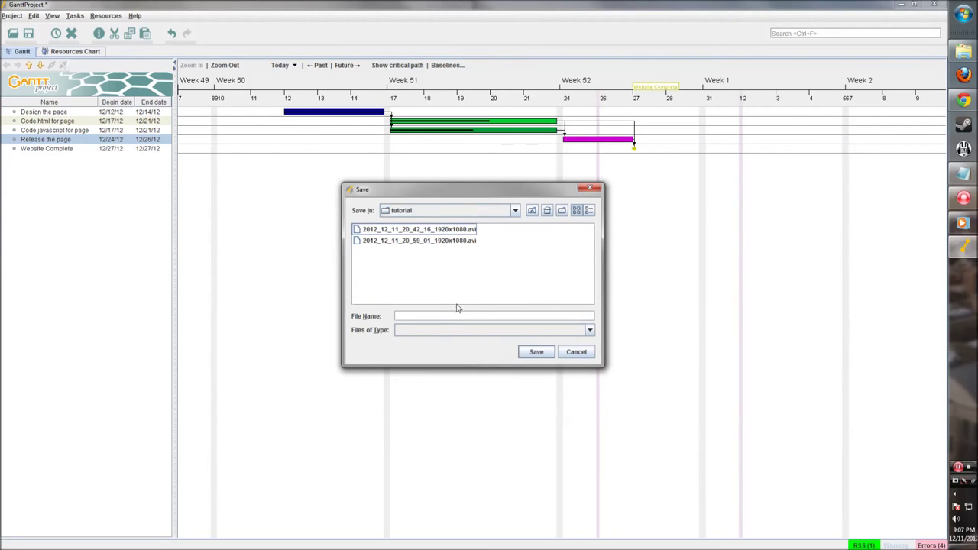
type("tutorial_project")
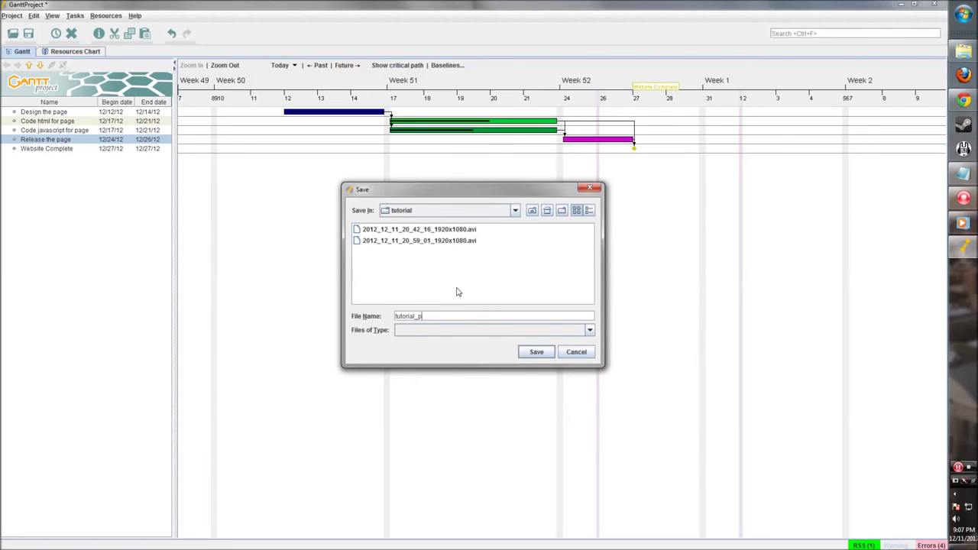
left_click(555, 330)
left_click(496, 342)
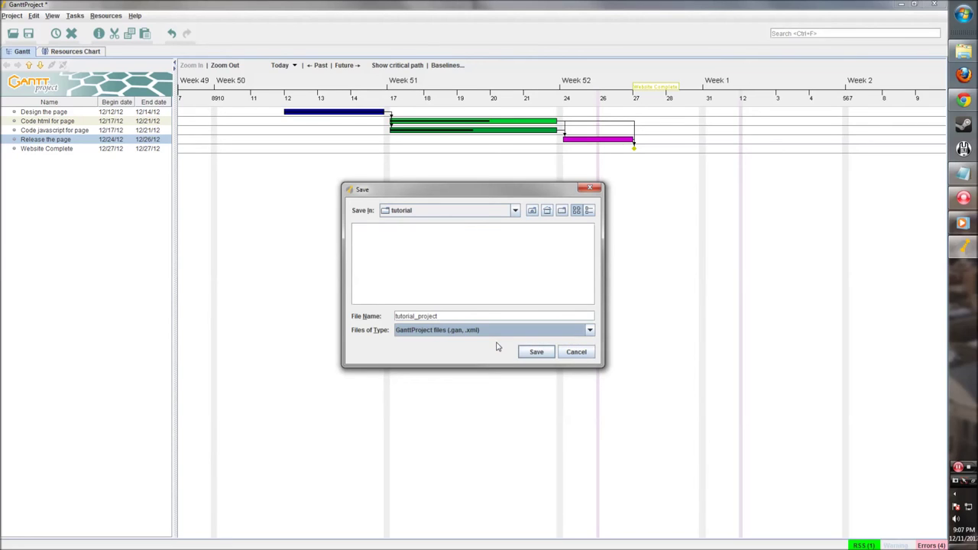
left_click(535, 352)
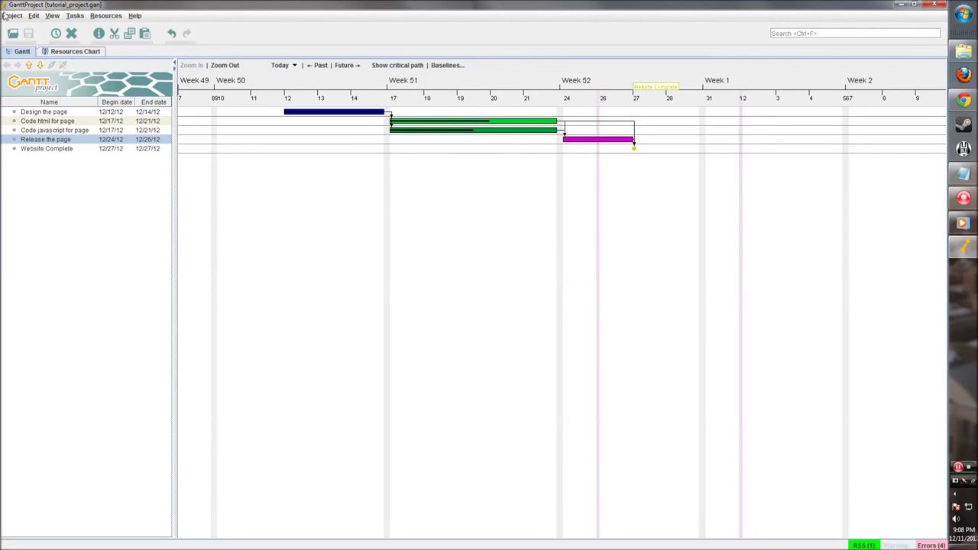
Step: Open the Export dialog and compare the raster image, CSV, HTML report and PDF options
left_click(6, 16)
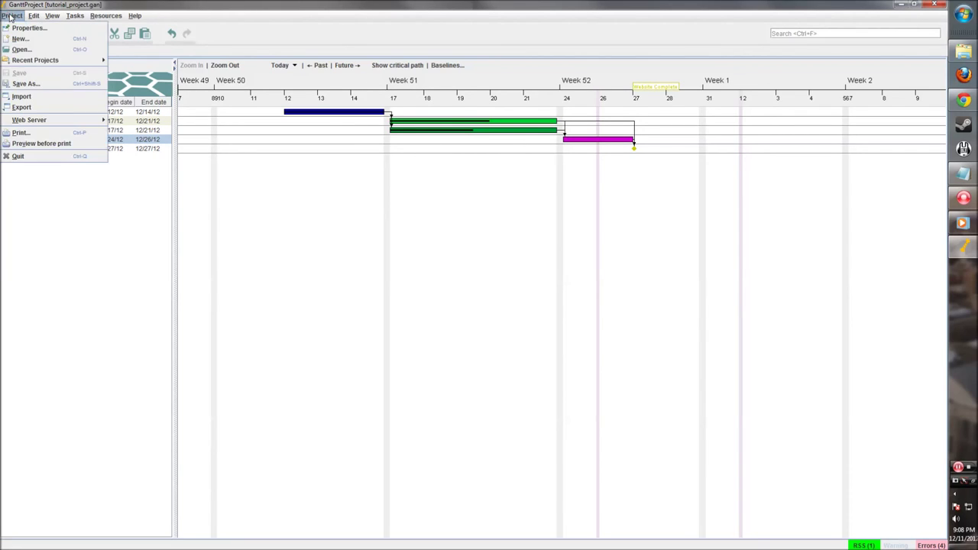
left_click(34, 109)
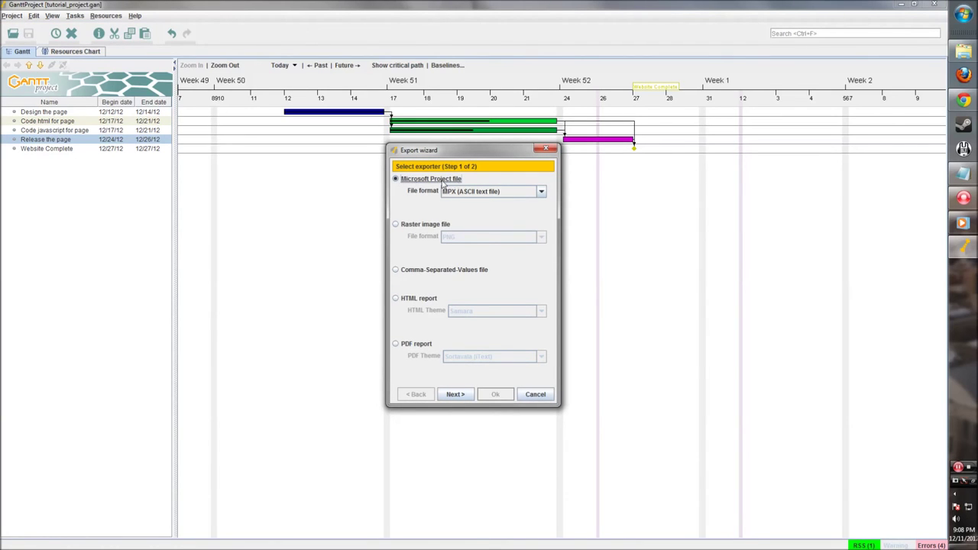
left_click(396, 225)
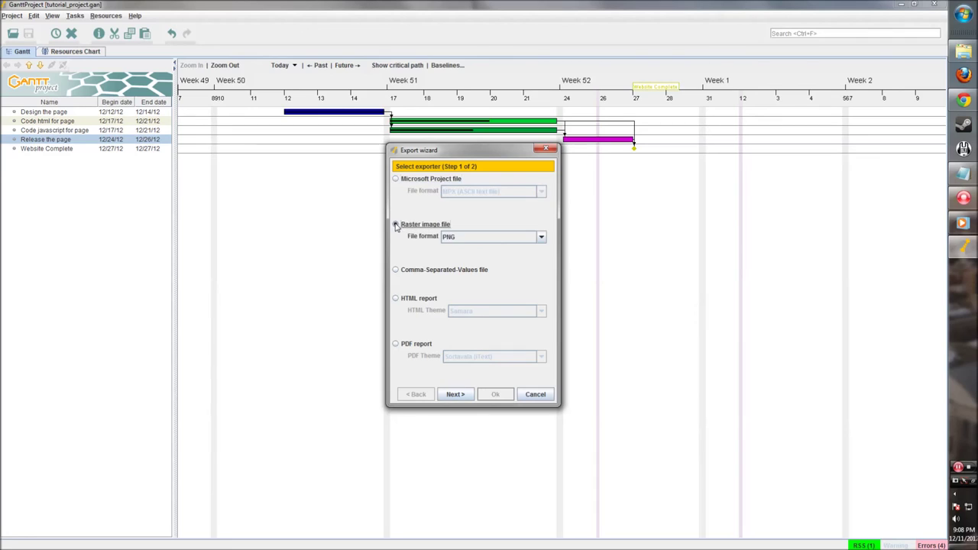
left_click(513, 241)
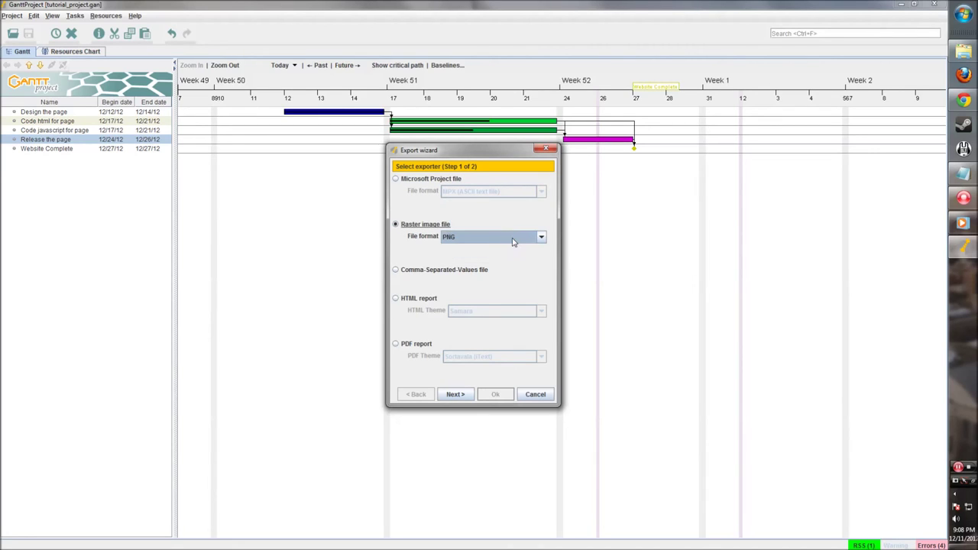
left_click(396, 270)
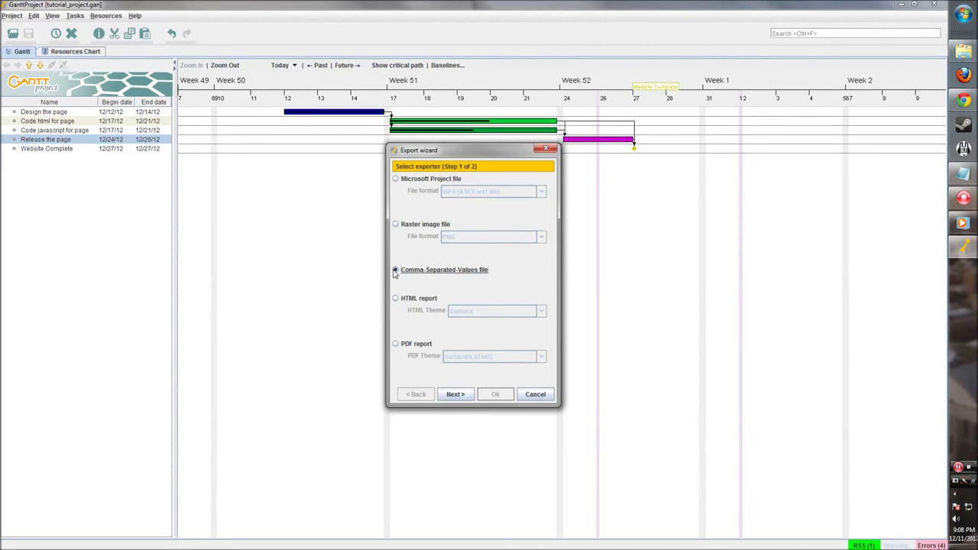
left_click(396, 299)
left_click(490, 315)
left_click(430, 300)
left_click(396, 345)
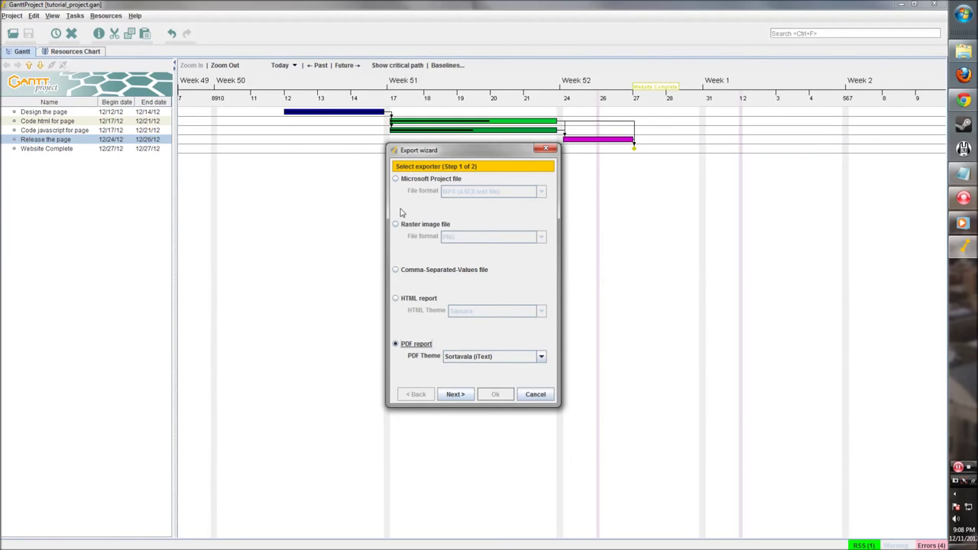
Step: Export as a Microsoft Project MPX file to D:\tutorial\tutorial_project.mpx
left_click(397, 180)
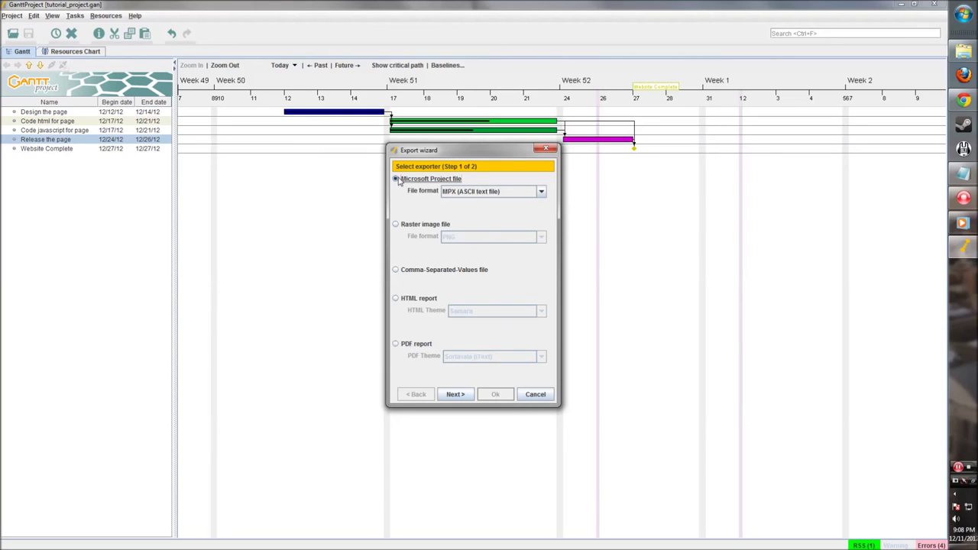
left_click(513, 192)
left_click(512, 191)
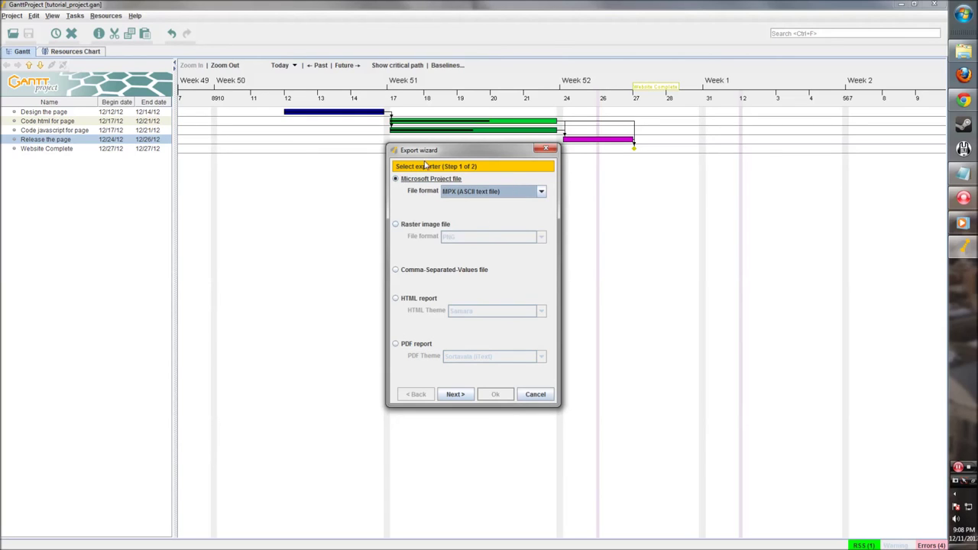
left_click(460, 396)
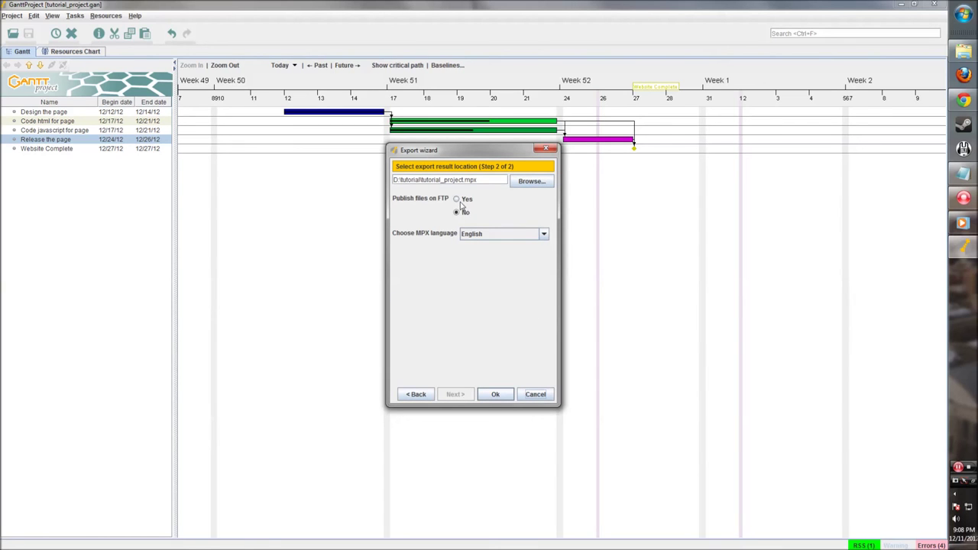
left_click(485, 394)
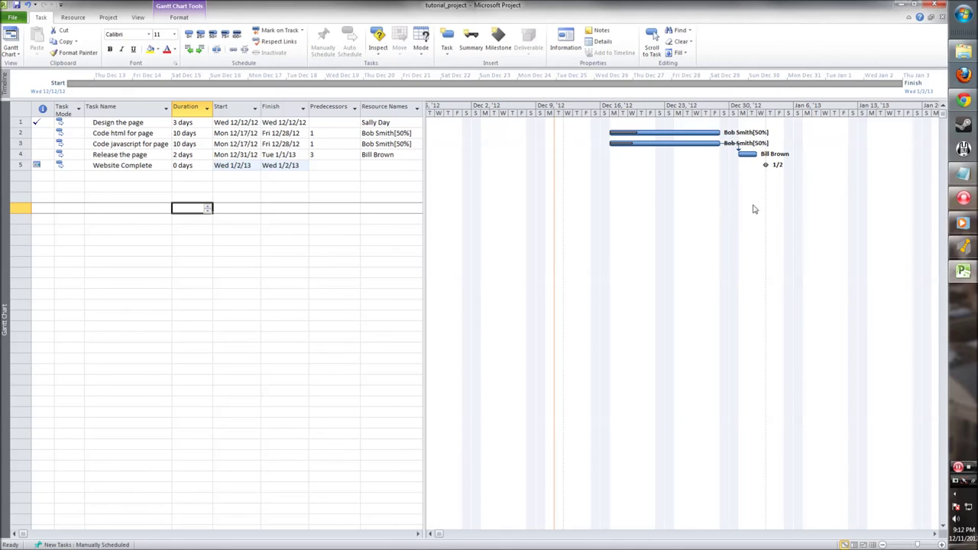
Step: Leave the reviewed tutorial_project in Microsoft Project and return to GanttProject
left_click(963, 247)
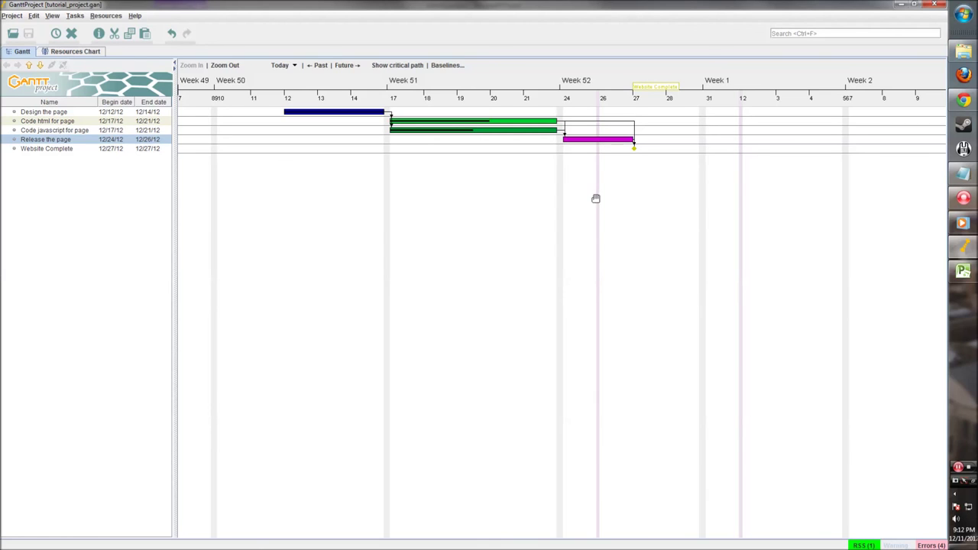
Step: In Chrome, replace the address with ganttproject.biz and load the site
left_click(964, 100)
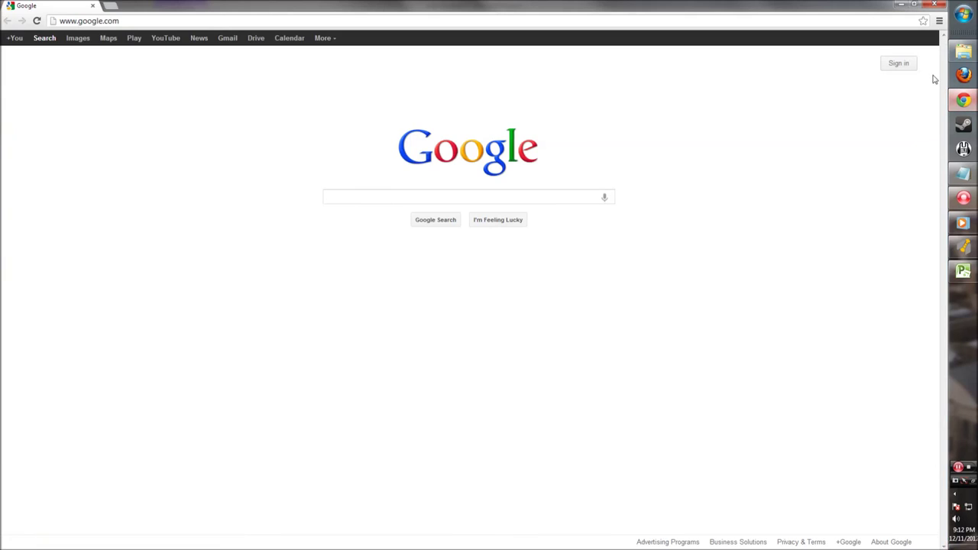
left_click(279, 15)
type("gann")
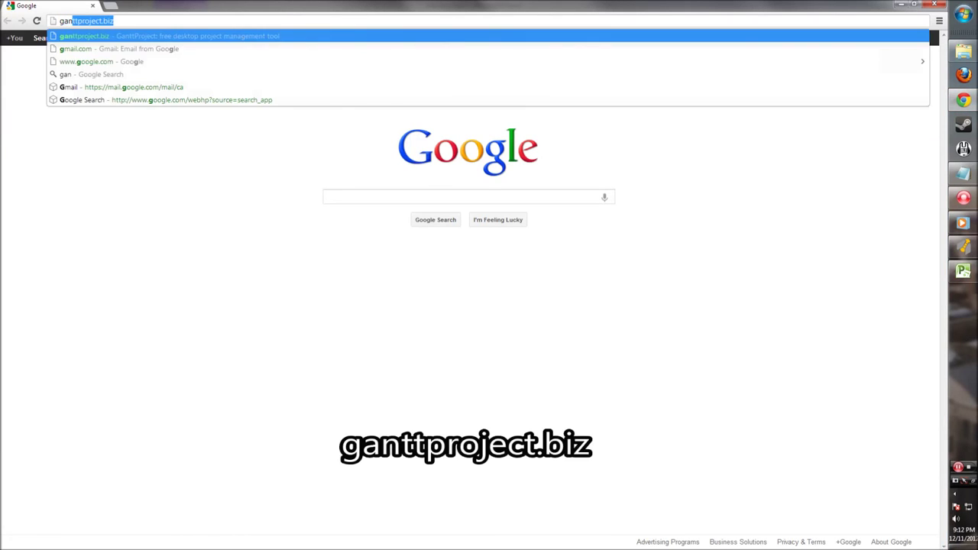
key("BackSpace")
type("ttpro")
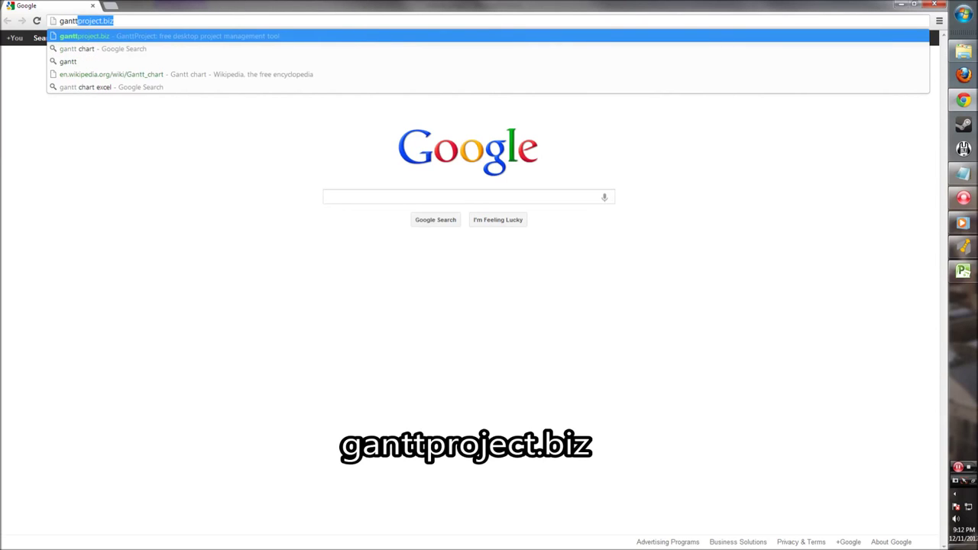
type("ject.biz")
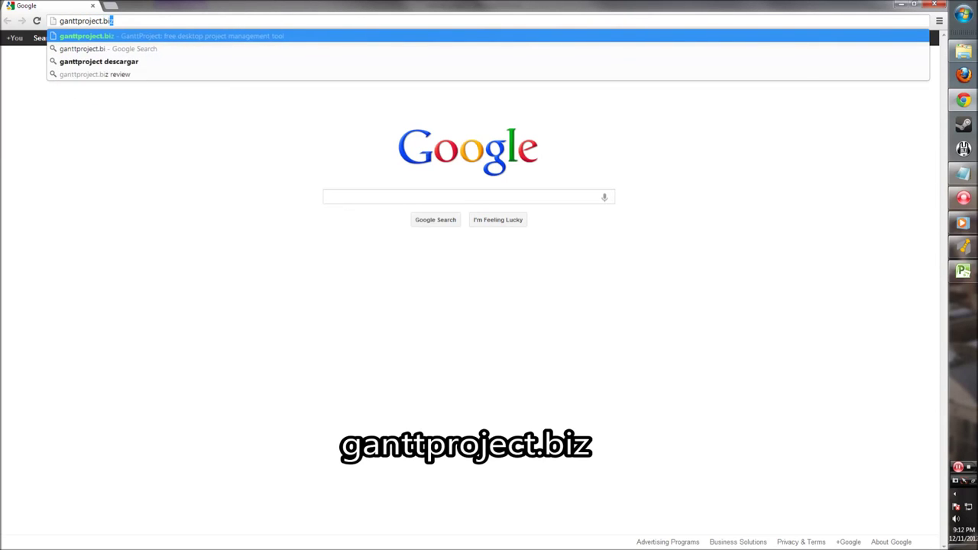
key("Return")
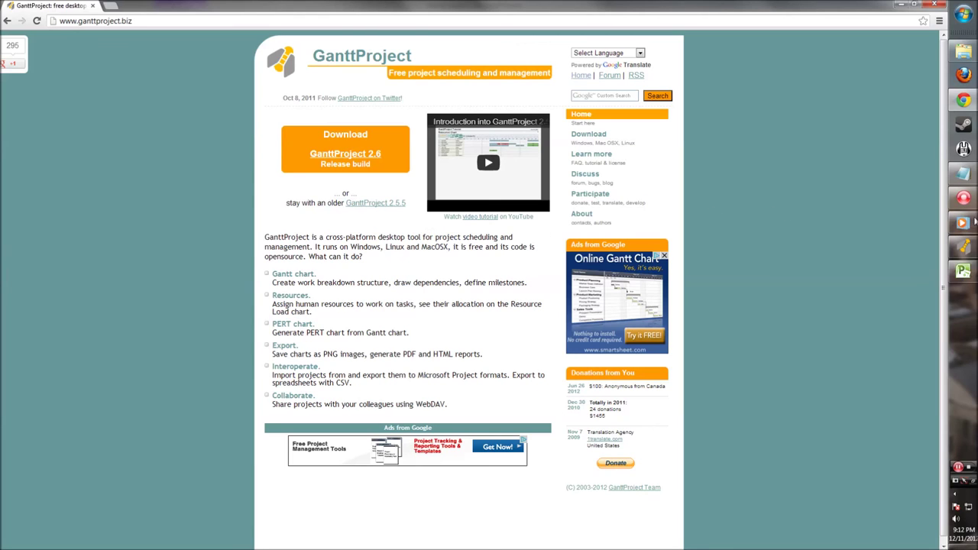
left_click(963, 197)
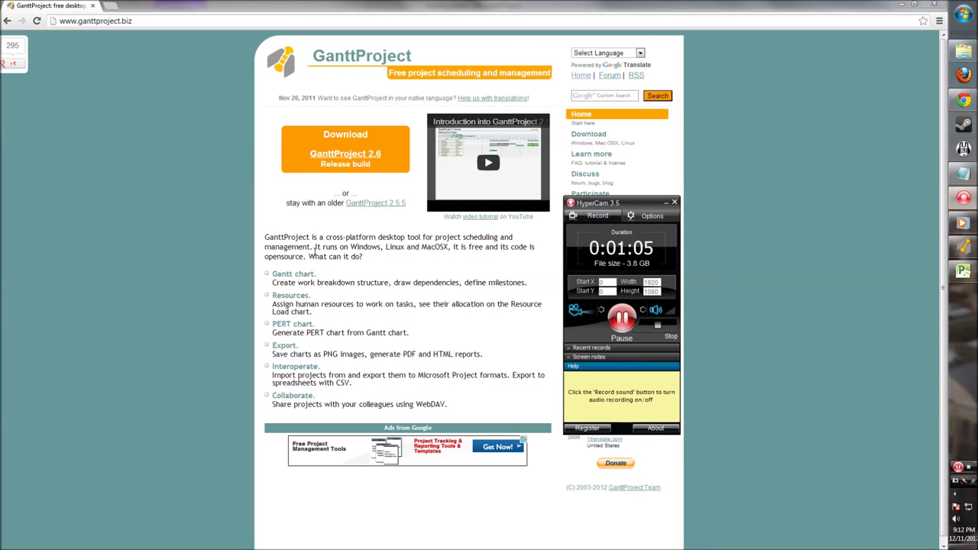